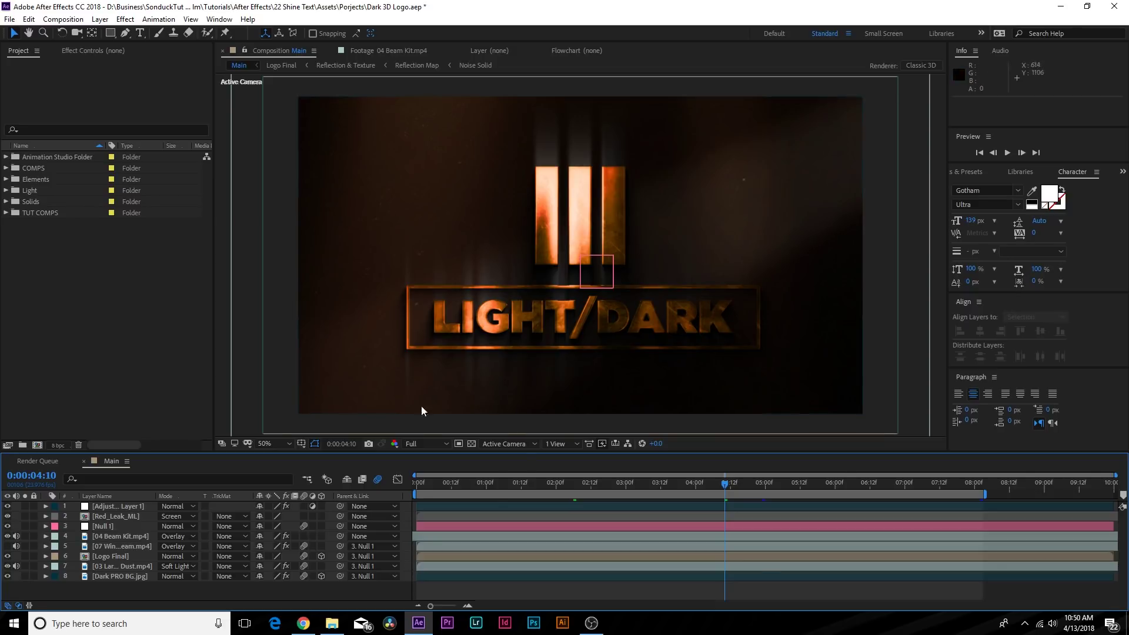
{"action": "left_click", "coordinate": [304, 627]}
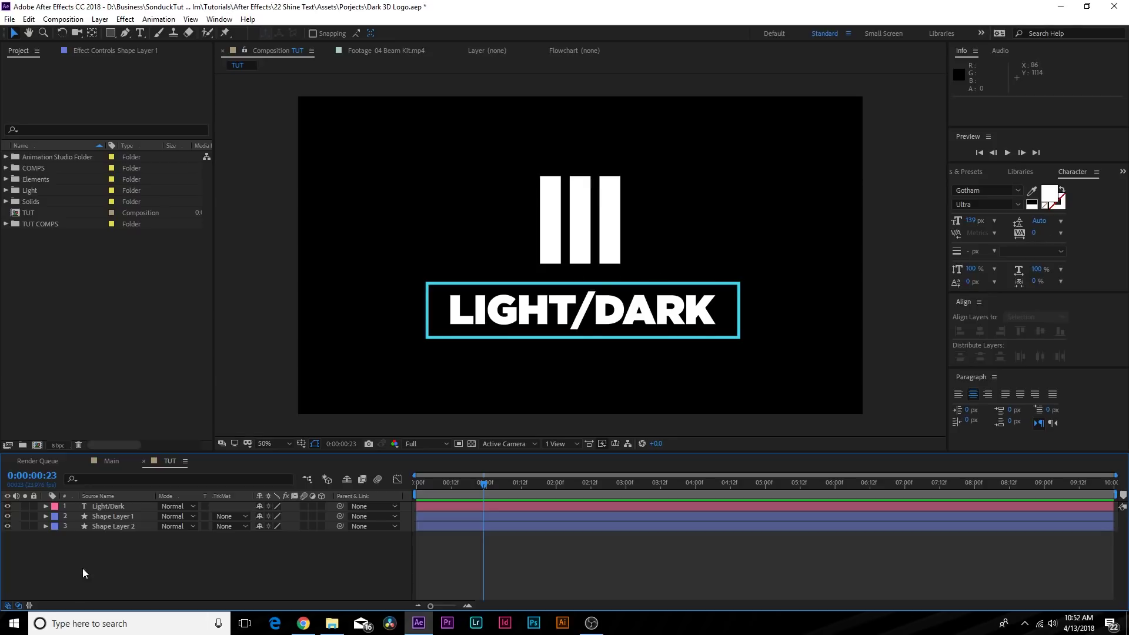
Pre-compose the Light/Dark text and both shape layers into a composition named Placeholder Logo.
{"action": "left_click_drag", "start_coordinate": [82, 568], "coordinate": [135, 491]}
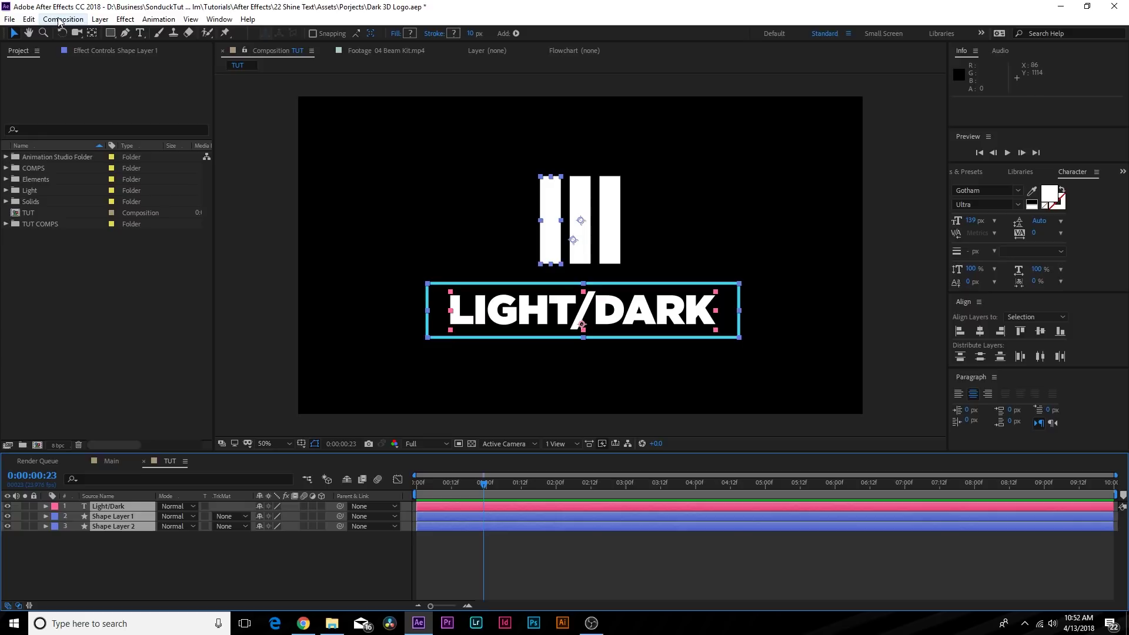
{"action": "left_click", "coordinate": [100, 19]}
{"action": "left_click", "coordinate": [157, 421]}
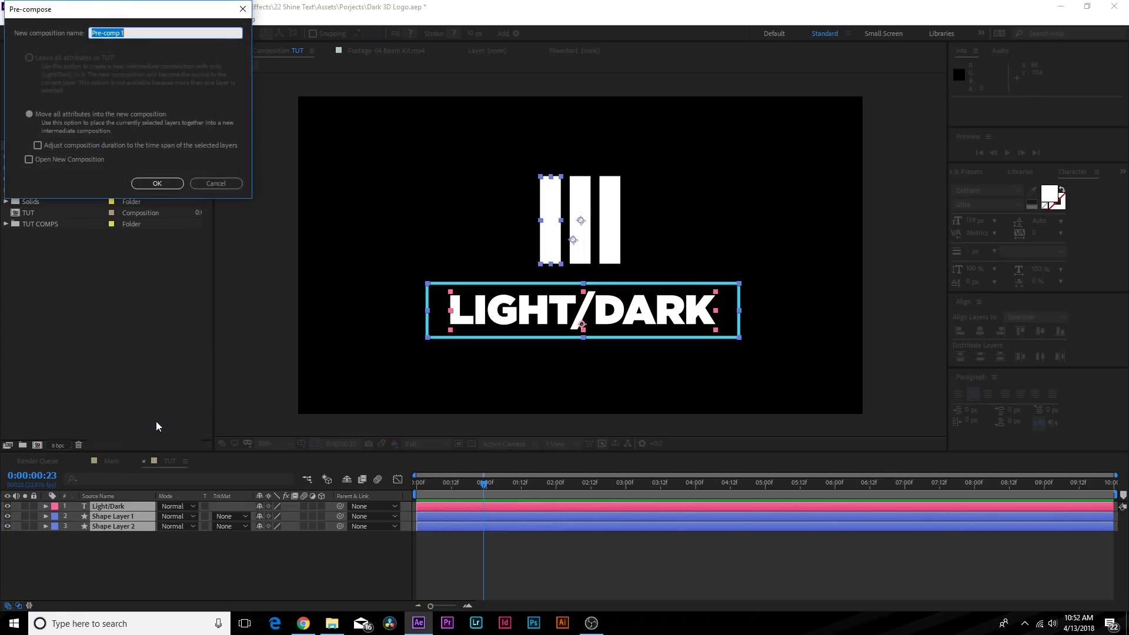
{"action": "type", "text": "Placeholder Logo"}
{"action": "key", "text": "Return"}
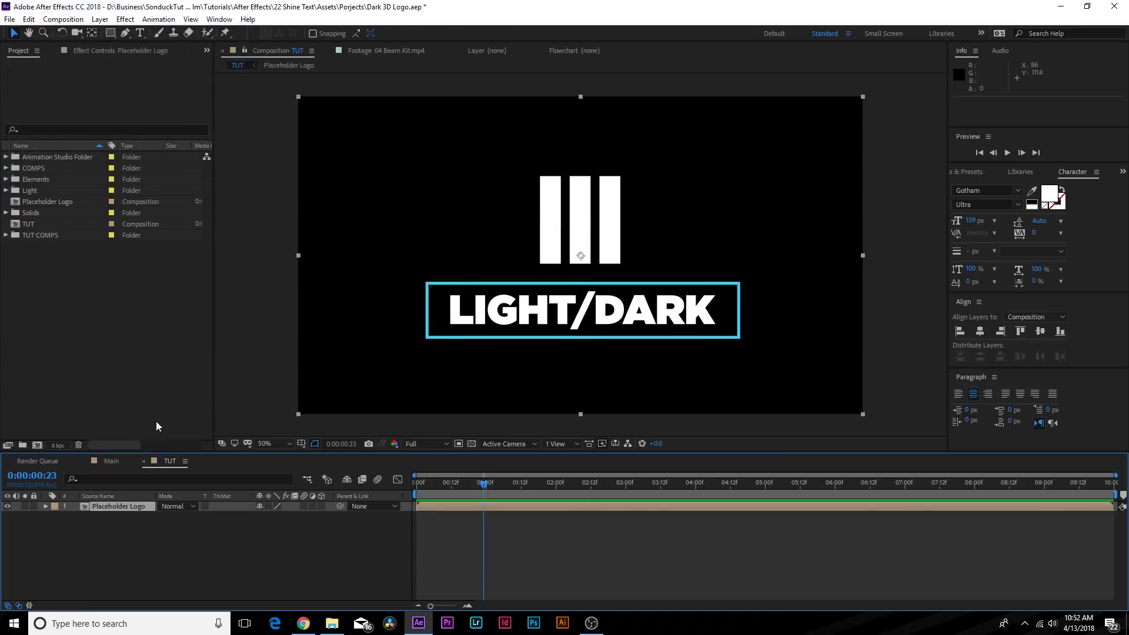
Duplicate the Placeholder Logo layer in the TUT composition.
{"action": "left_click", "coordinate": [104, 509]}
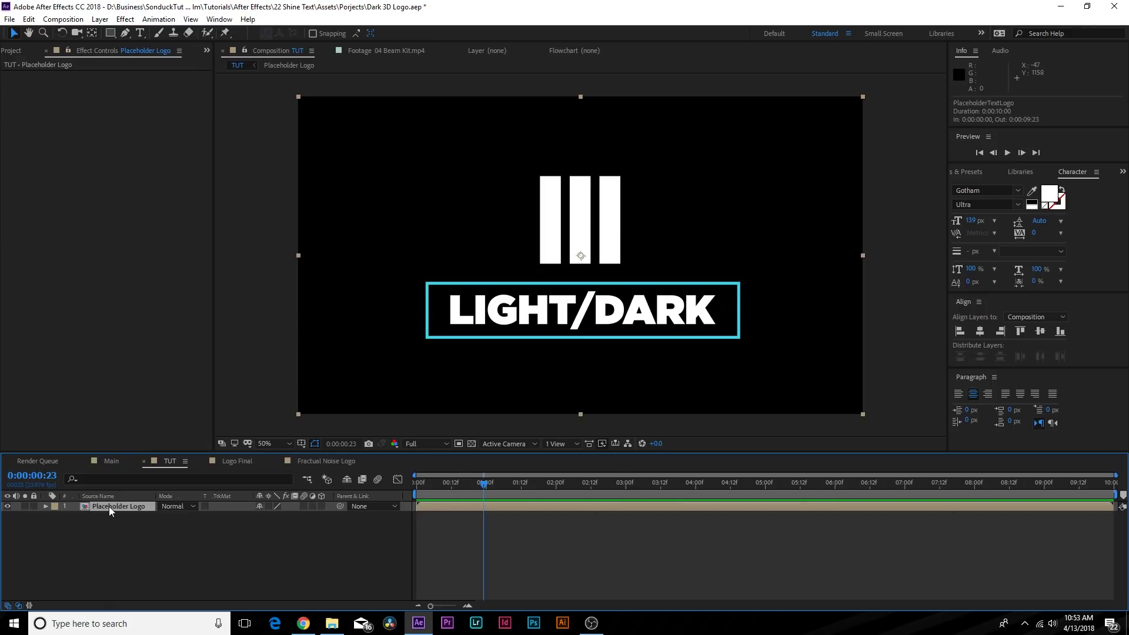
{"action": "left_click", "coordinate": [28, 19]}
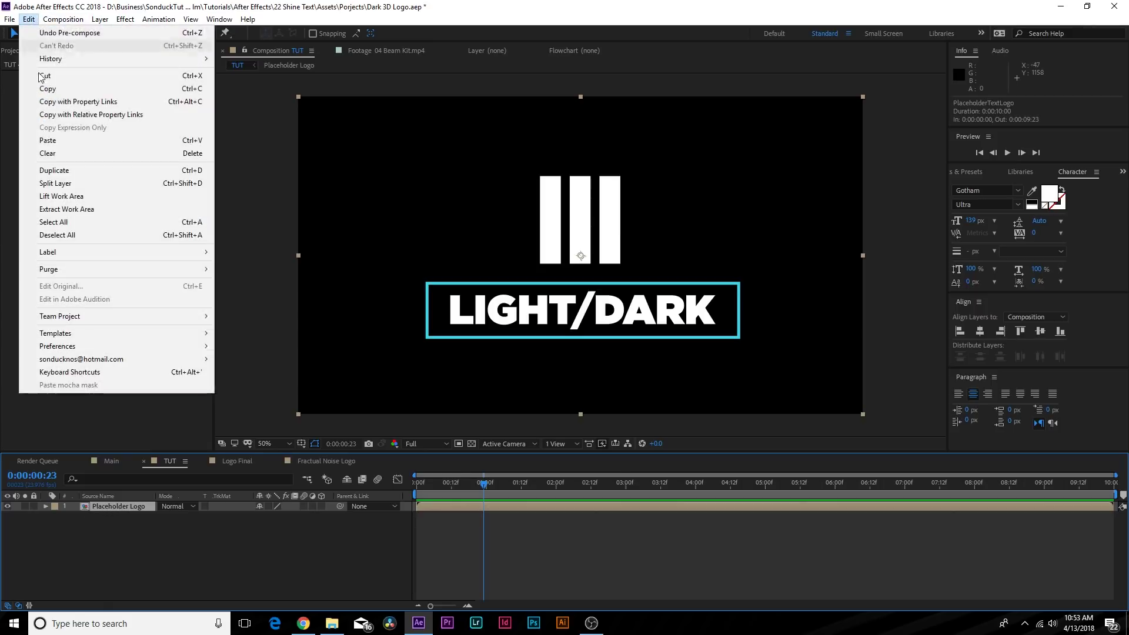
{"action": "left_click", "coordinate": [55, 171]}
Create a black (000000) solid named Noise and place it between the two Placeholder Logo layers.
{"action": "left_click", "coordinate": [100, 19]}
{"action": "mouse_move", "coordinate": [118, 33]}
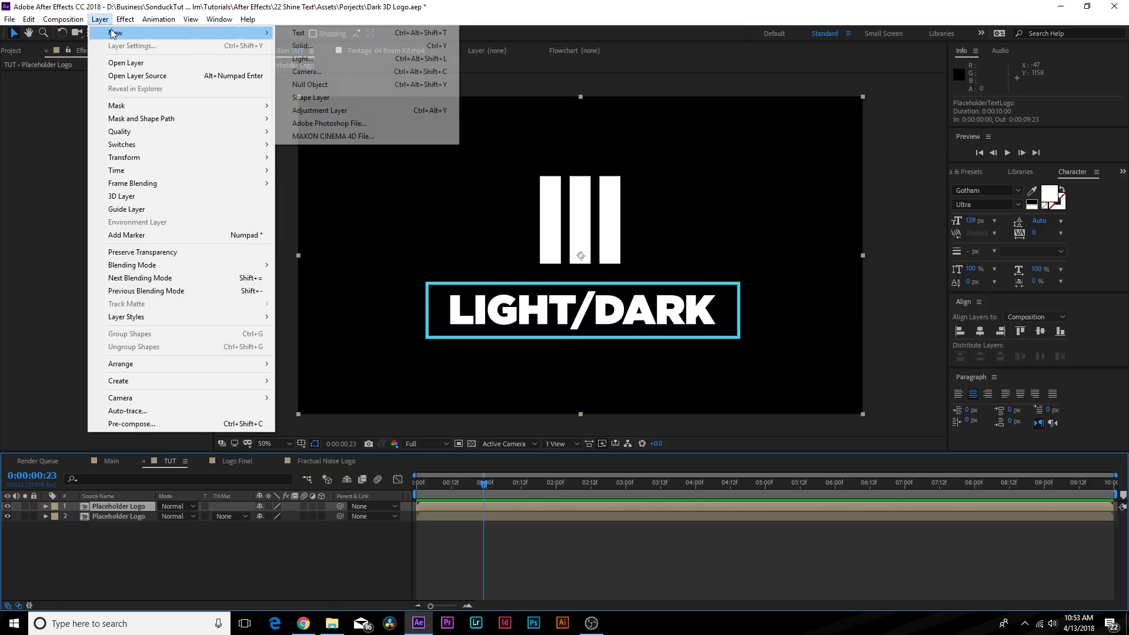
{"action": "left_click", "coordinate": [324, 46]}
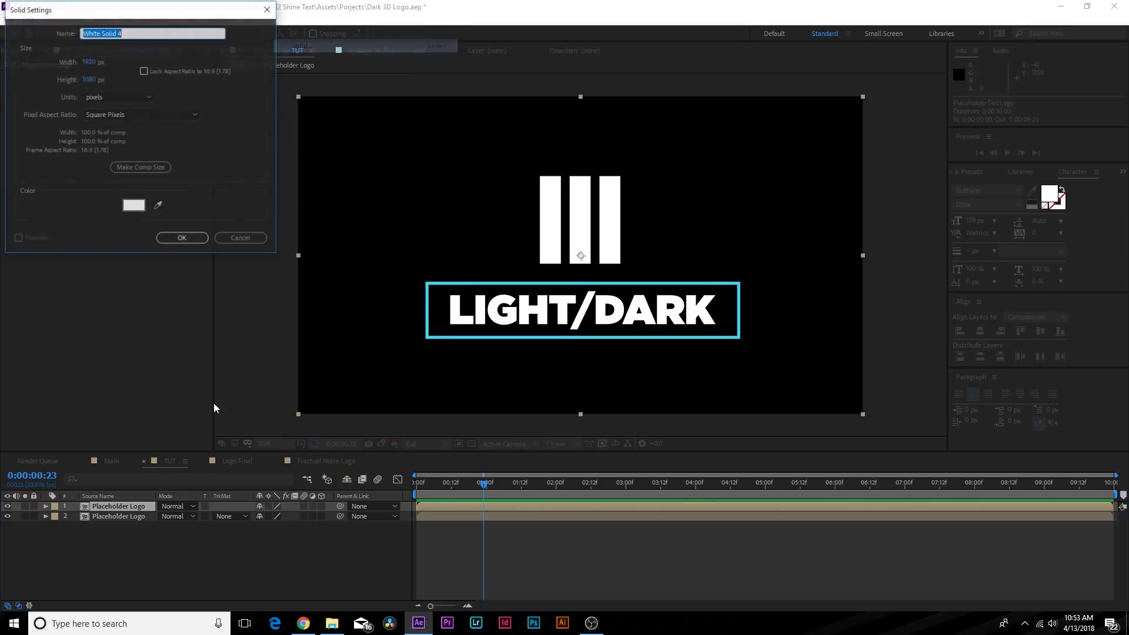
{"action": "left_click", "coordinate": [134, 209]}
{"action": "type", "text": "000000"}
{"action": "left_click", "coordinate": [308, 206]}
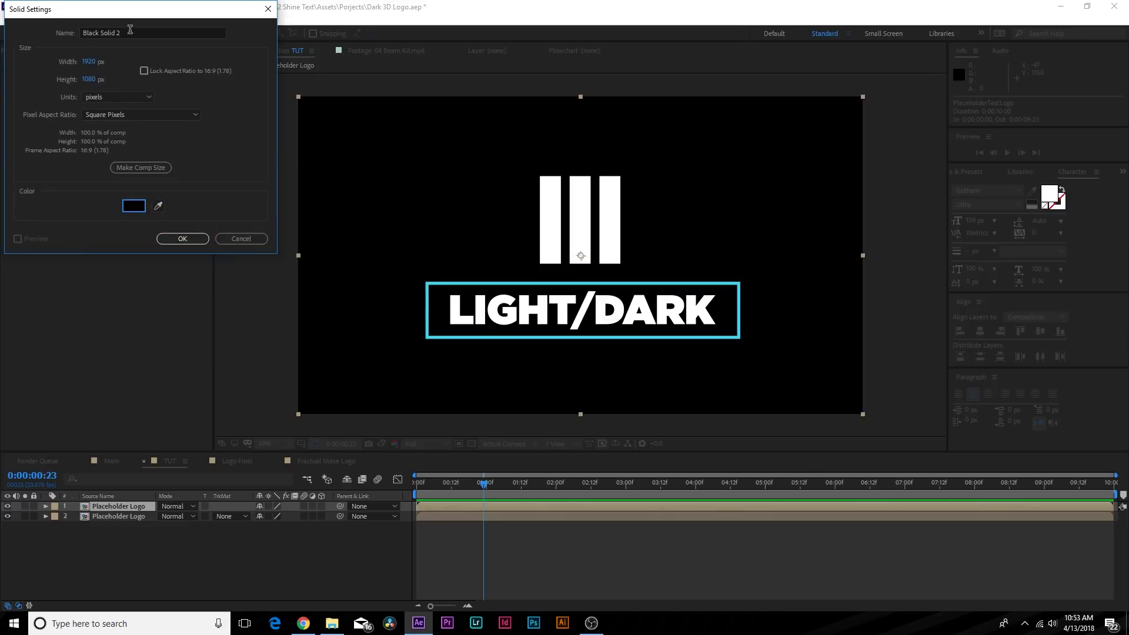
{"action": "type", "text": "Noise"}
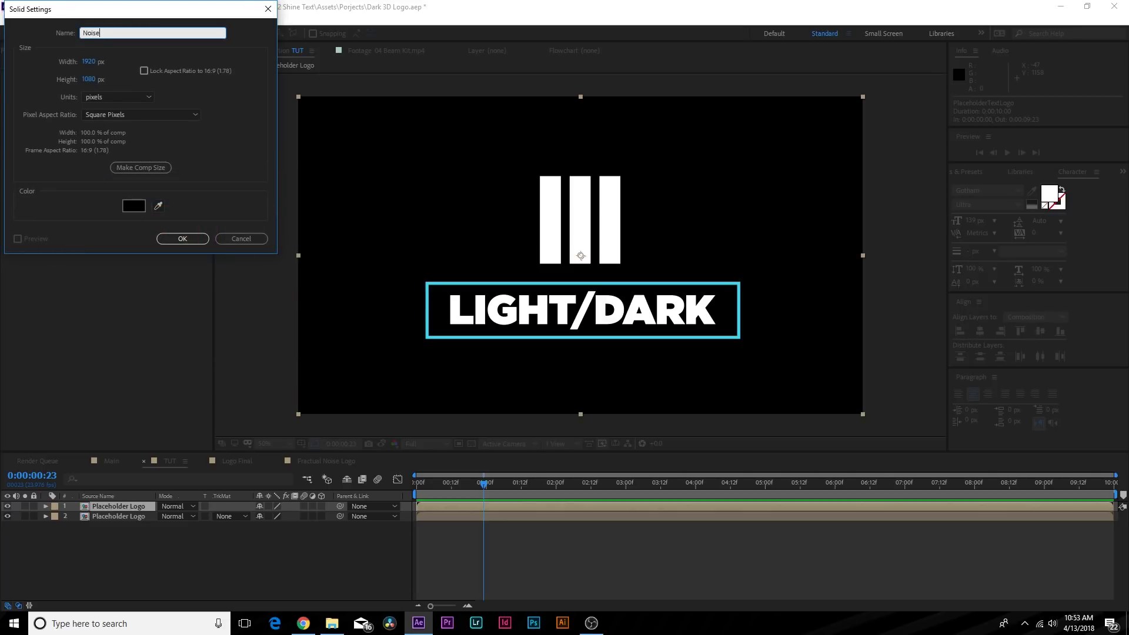
{"action": "key", "text": "Return"}
{"action": "left_click_drag", "start_coordinate": [102, 504], "coordinate": [107, 522]}
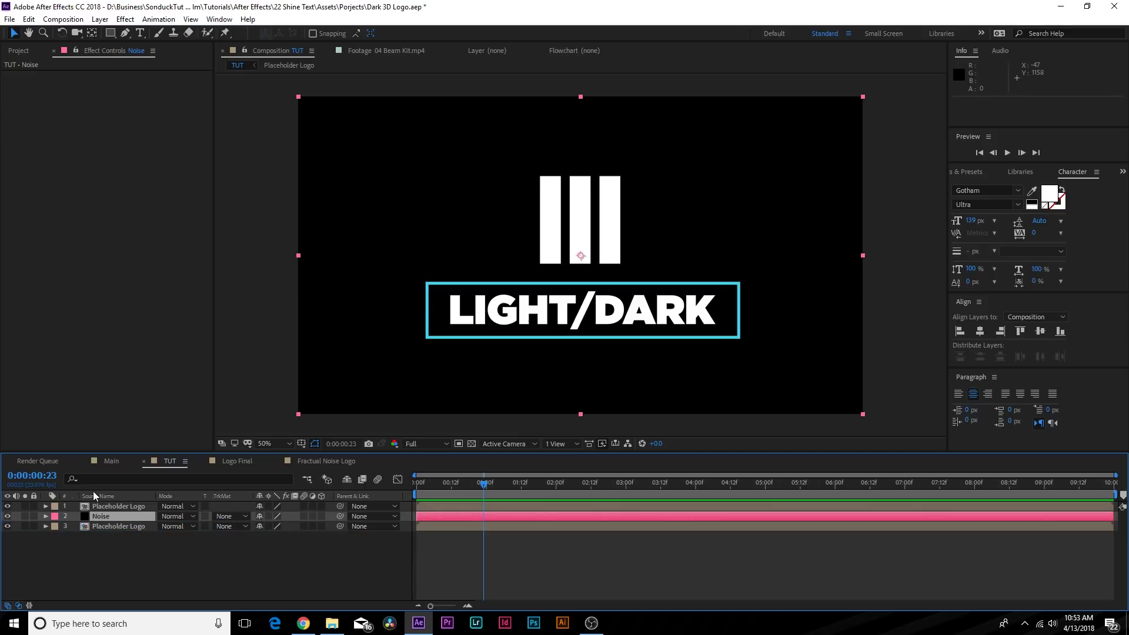
Apply the Fractal Noise effect to the Noise solid and raise its contrast to 177.
{"action": "left_click", "coordinate": [125, 18]}
{"action": "mouse_move", "coordinate": [150, 233]}
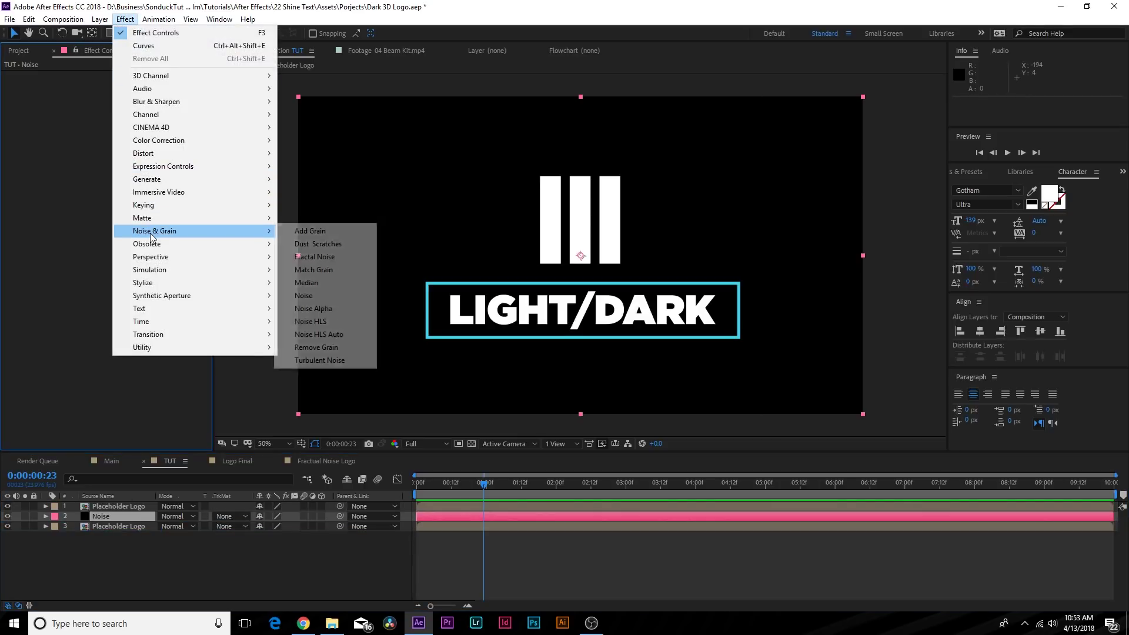
{"action": "left_click", "coordinate": [315, 257]}
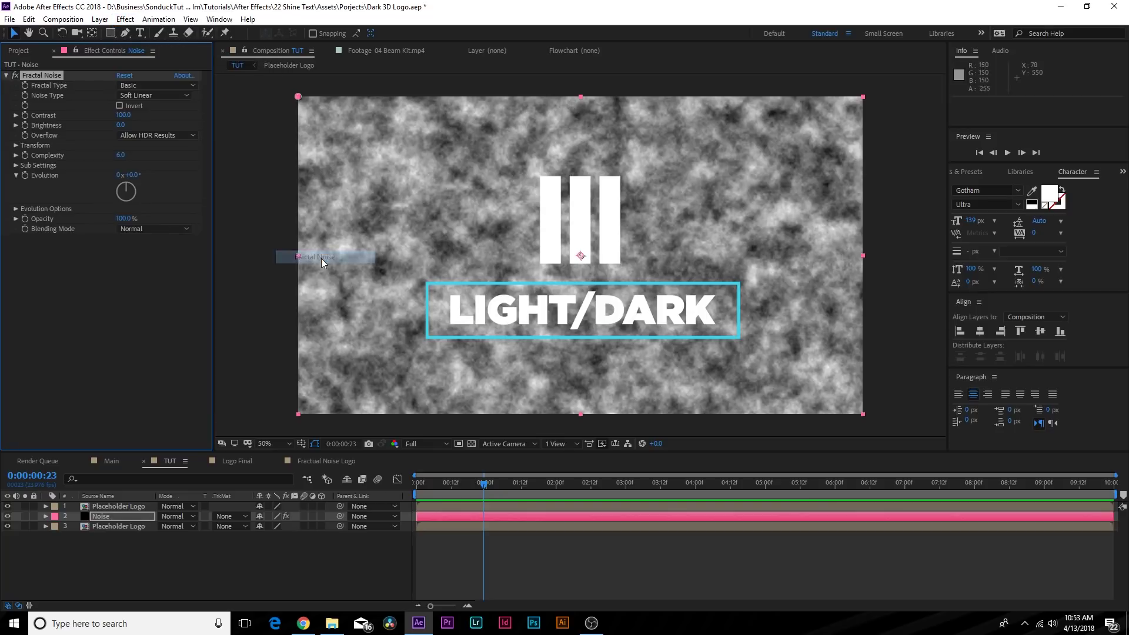
{"action": "left_click_drag", "start_coordinate": [121, 116], "coordinate": [143, 119]}
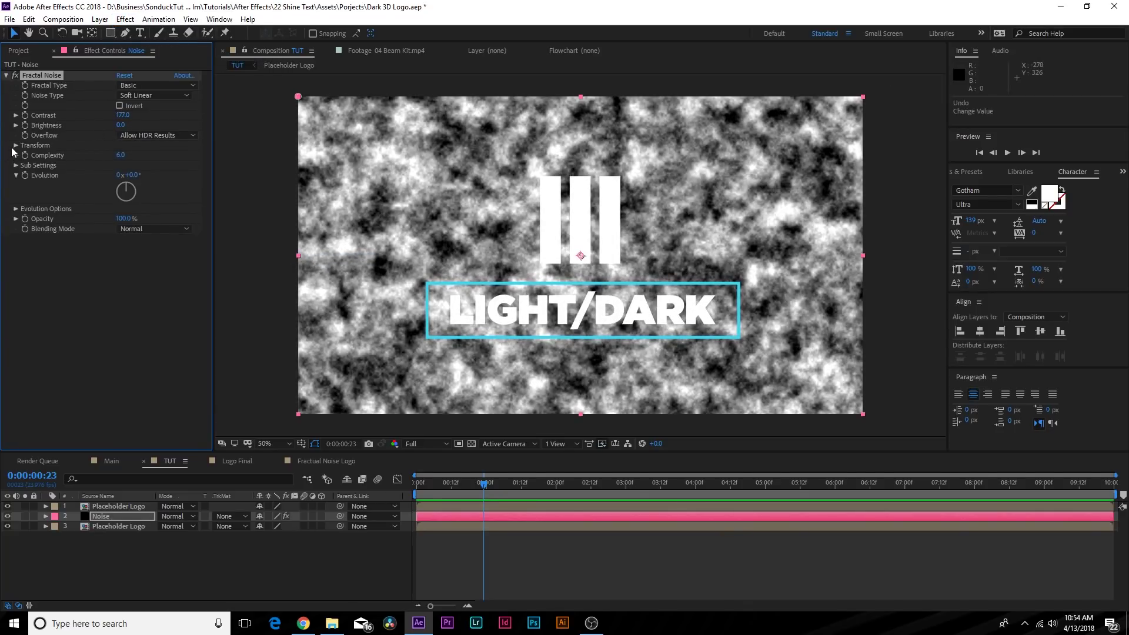
Disable uniform scaling in the Fractal Noise transform and set scale width to 302 and scale height to 2423.
{"action": "left_click", "coordinate": [16, 146]}
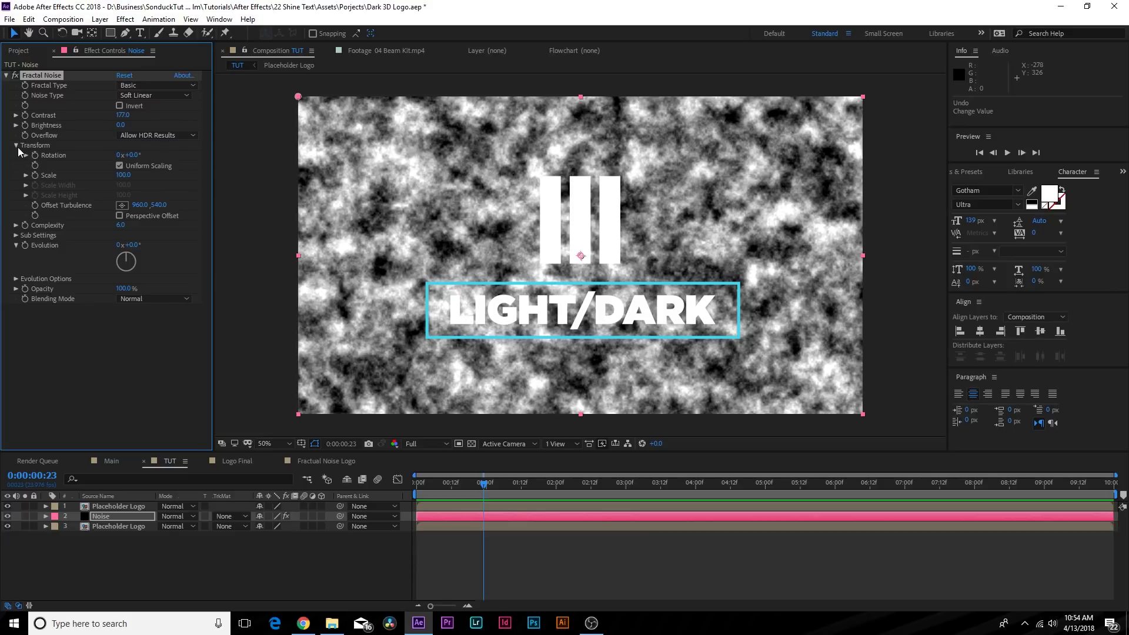
{"action": "left_click", "coordinate": [119, 166]}
{"action": "mouse_move", "coordinate": [123, 184]}
{"action": "left_mouse_down"}
{"action": "mouse_move", "coordinate": [134, 201]}
{"action": "mouse_move", "coordinate": [233, 199]}
{"action": "mouse_move", "coordinate": [614, 246]}
{"action": "mouse_move", "coordinate": [372, 257]}
{"action": "mouse_move", "coordinate": [302, 195]}
{"action": "left_mouse_up"}
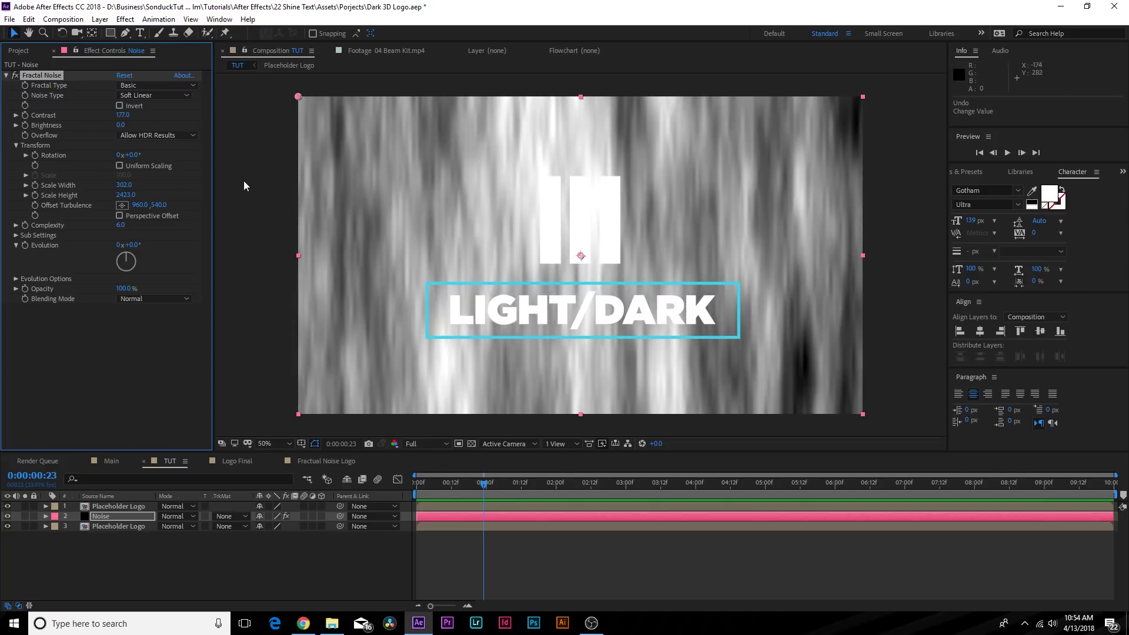
Animate the Fractal Noise's Offset Turbulence with keyframes at the start and end of the composition.
{"action": "key", "text": "Home"}
{"action": "left_click", "coordinate": [35, 206]}
{"action": "left_click", "coordinate": [34, 206]}
{"action": "left_click_drag", "start_coordinate": [757, 484], "coordinate": [1111, 483]}
{"action": "left_click_drag", "start_coordinate": [141, 205], "coordinate": [1126, 324]}
{"action": "left_click_drag", "start_coordinate": [141, 212], "coordinate": [1118, 530]}
{"action": "key", "text": "Home"}
{"action": "key", "text": "u"}
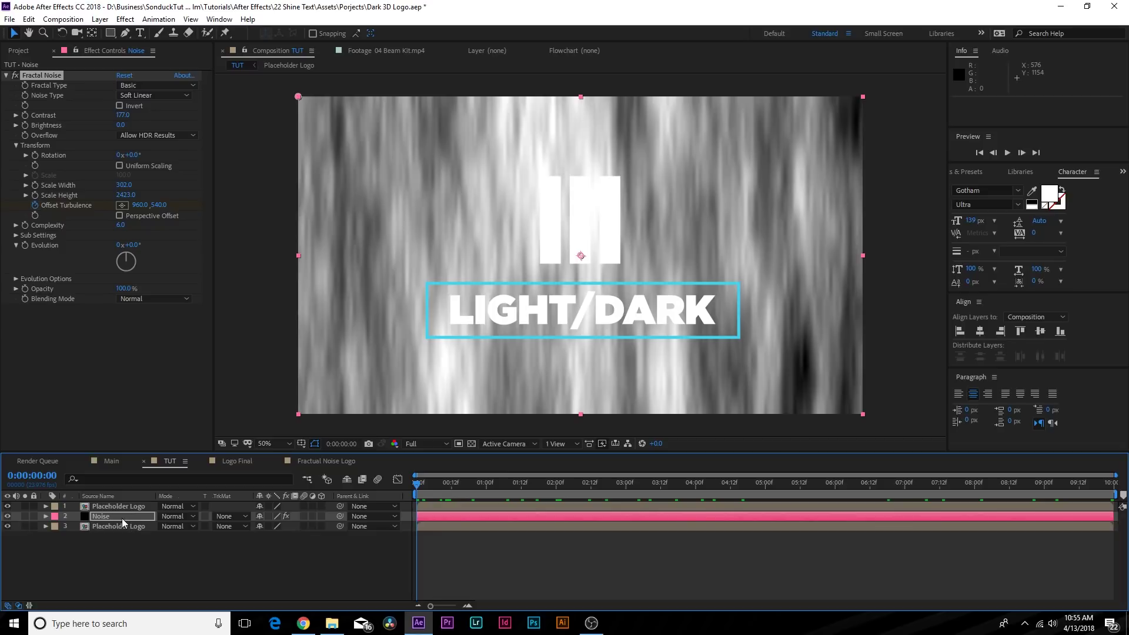
Set the track matte of the lower Placeholder Logo layer to Luma Matte "Noise".
{"action": "left_click", "coordinate": [112, 526]}
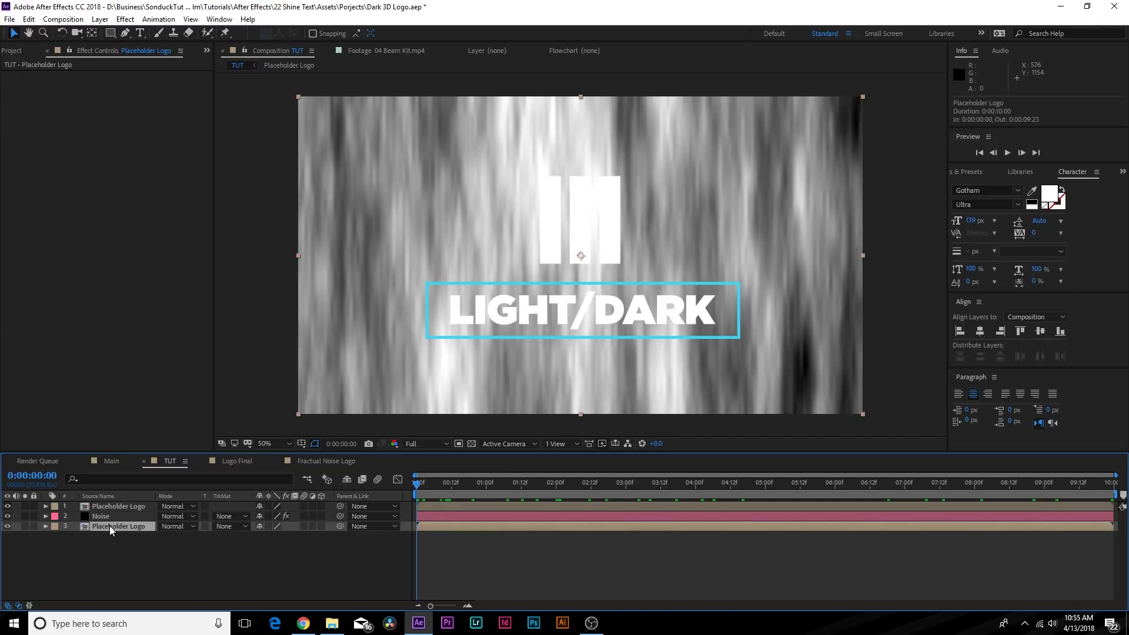
{"action": "left_click", "coordinate": [224, 525]}
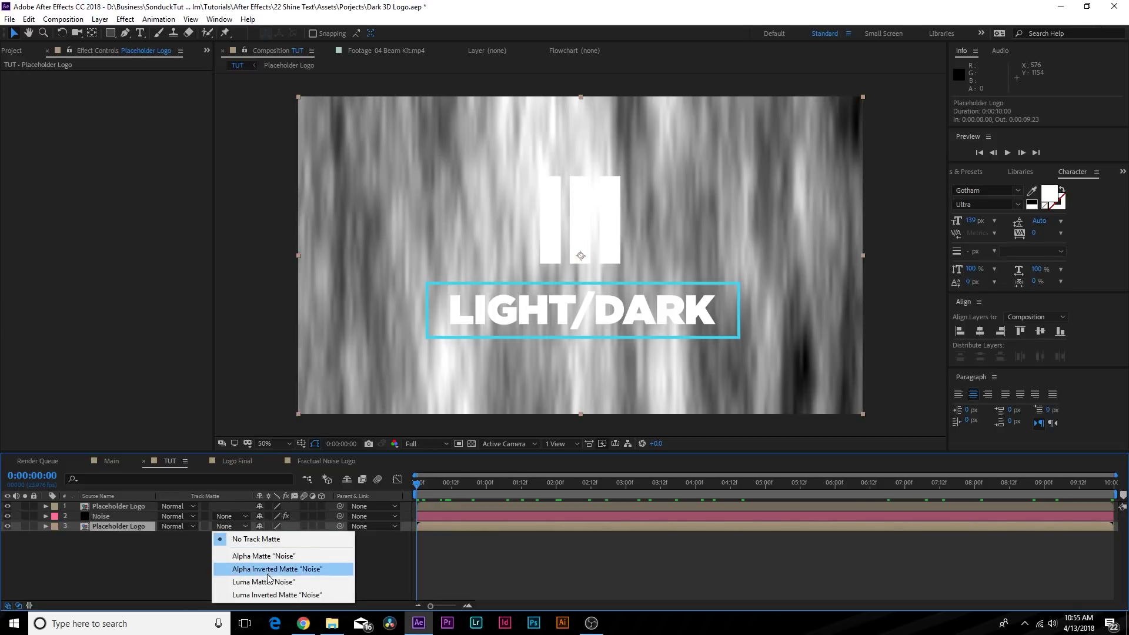
{"action": "left_click", "coordinate": [250, 585]}
Apply a Fill effect to the upper Placeholder Logo layer and set its colour to black.
{"action": "left_click", "coordinate": [122, 506]}
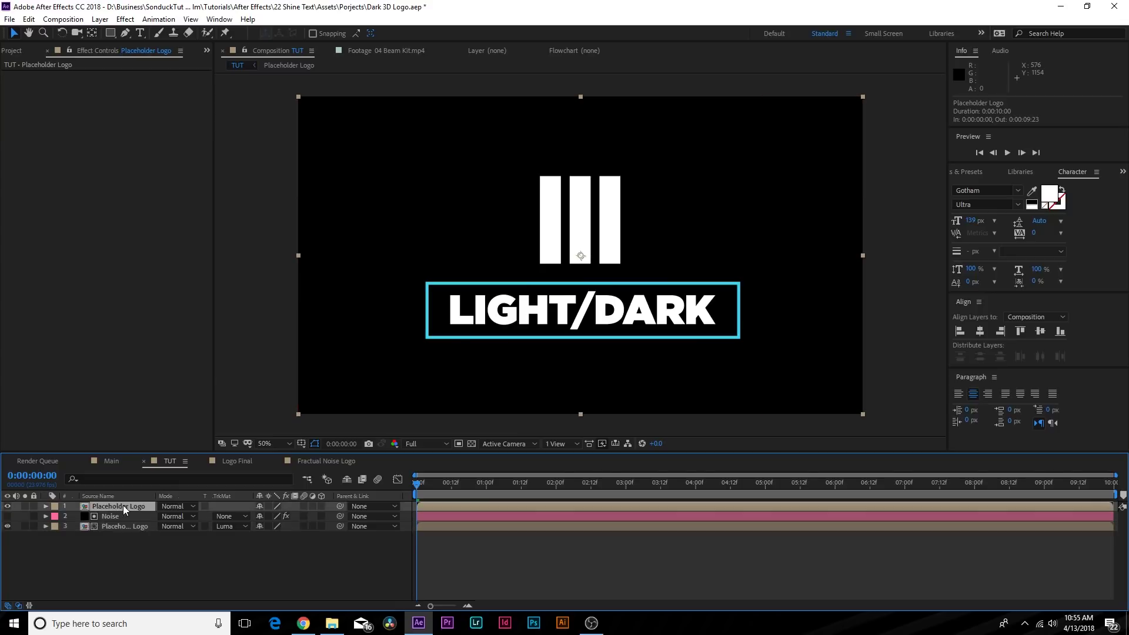
{"action": "left_click", "coordinate": [125, 19]}
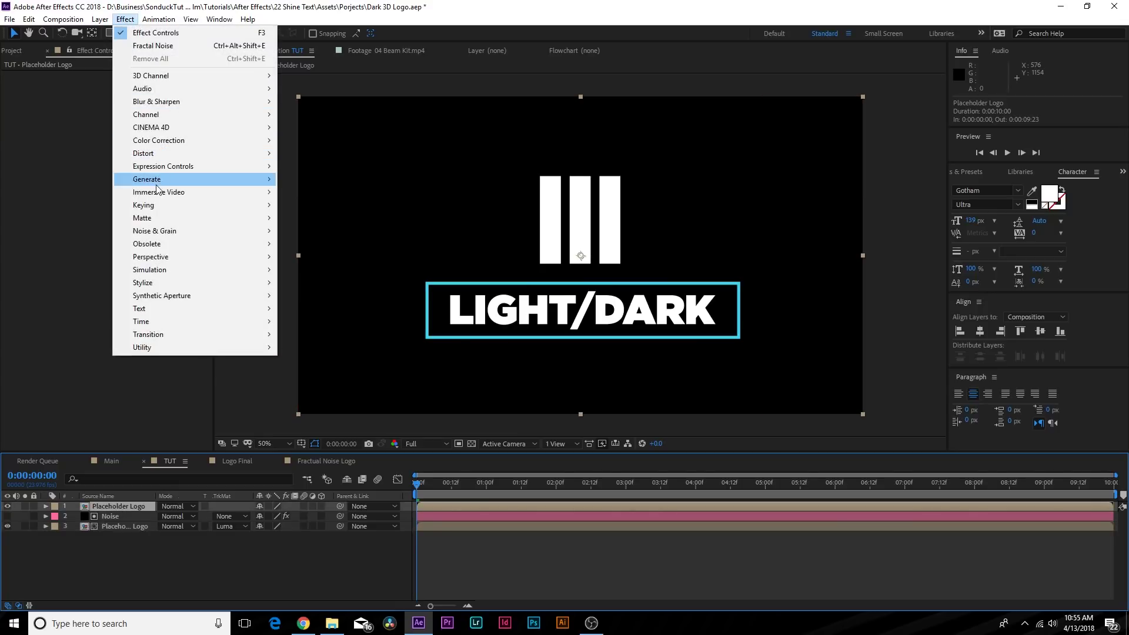
{"action": "mouse_move", "coordinate": [152, 180]}
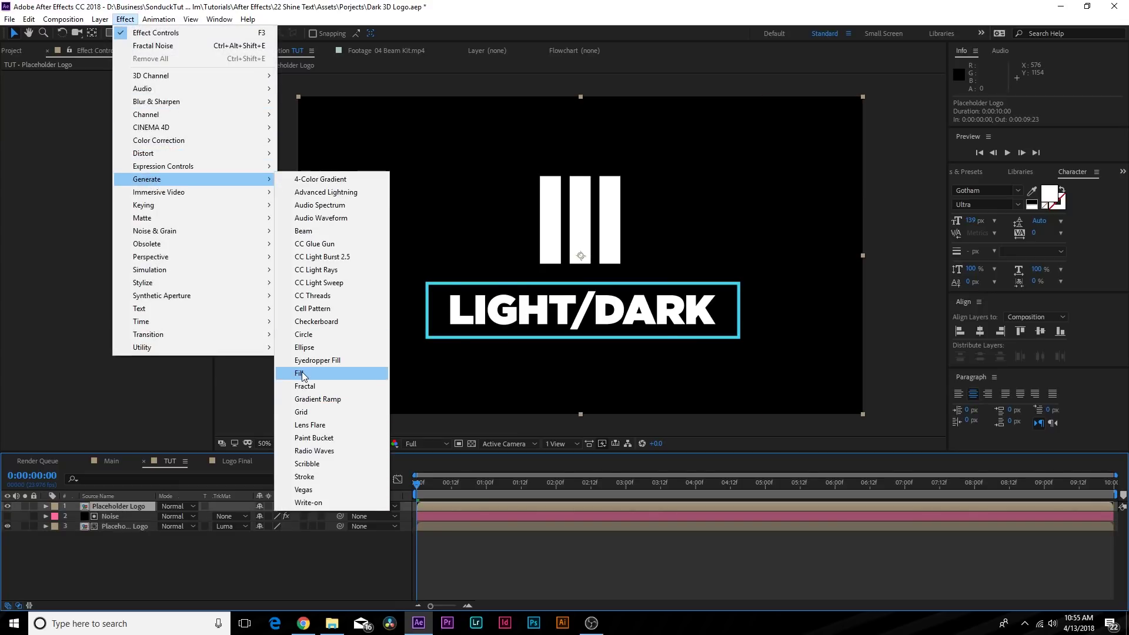
{"action": "left_click", "coordinate": [306, 369]}
{"action": "left_click", "coordinate": [122, 106]}
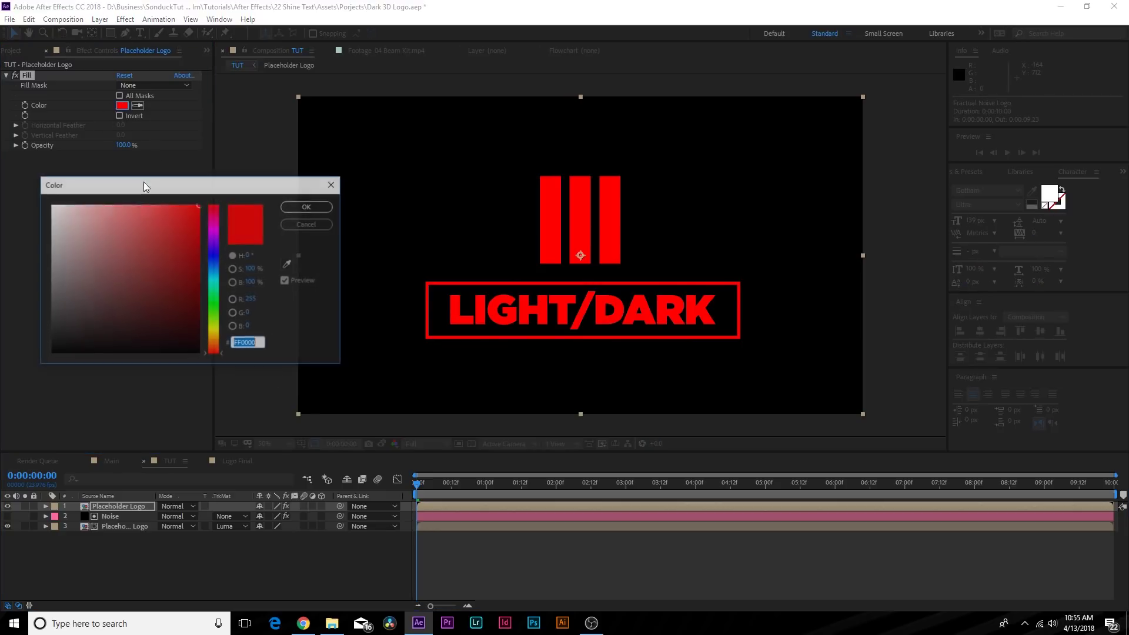
{"action": "left_click_drag", "start_coordinate": [70, 330], "coordinate": [39, 430]}
{"action": "left_click", "coordinate": [300, 207]}
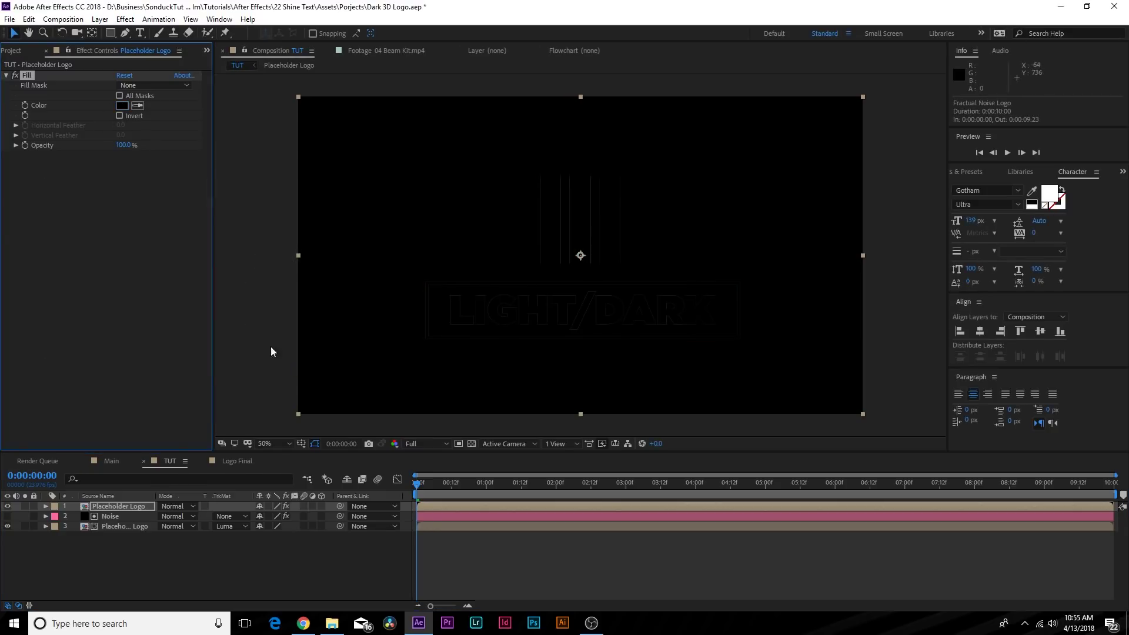
Set the upper Placeholder Logo layer's blending mode to Soft Light and scrub through the animation to preview it.
{"action": "left_click", "coordinate": [179, 506]}
{"action": "left_click", "coordinate": [241, 322]}
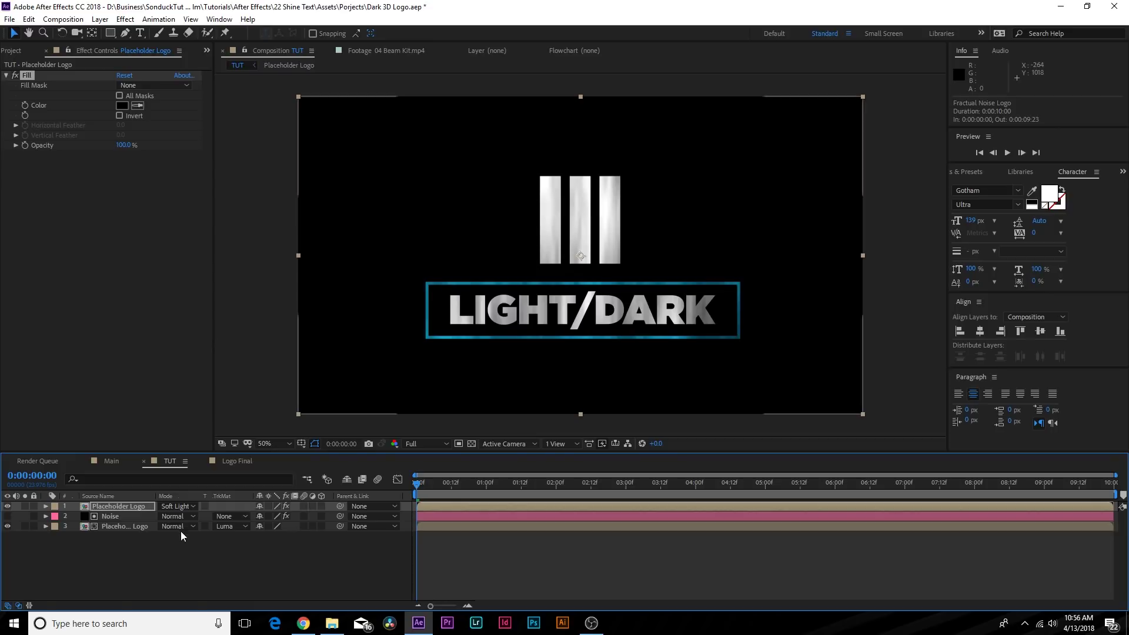
{"action": "left_click", "coordinate": [124, 526]}
{"action": "left_click", "coordinate": [124, 559]}
{"action": "left_click_drag", "start_coordinate": [478, 495], "coordinate": [661, 513]}
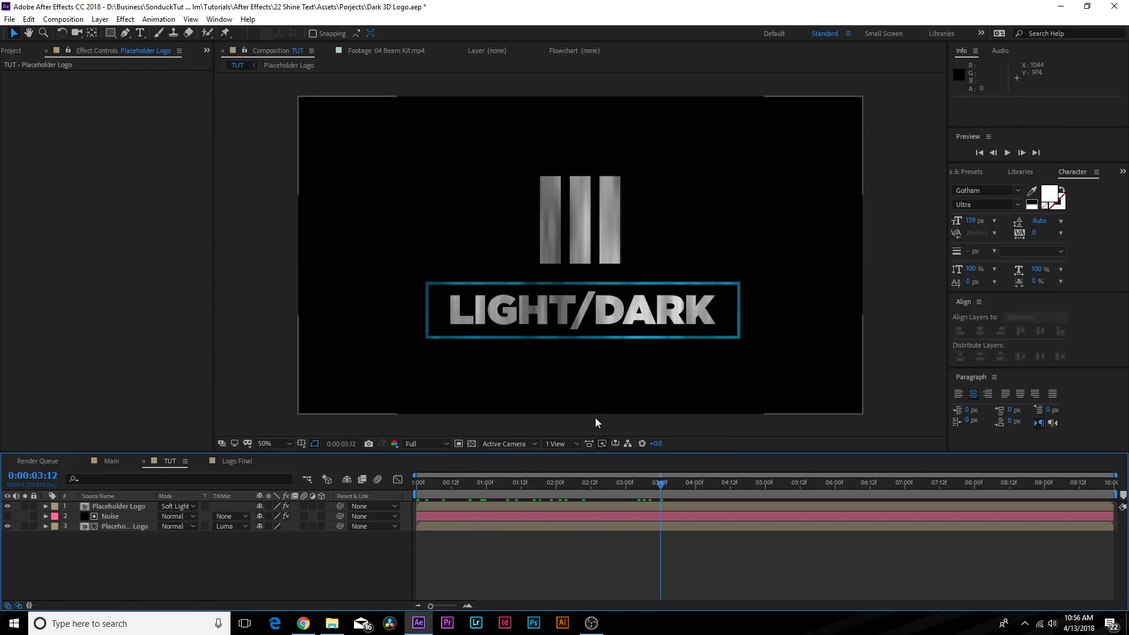
{"action": "left_click_drag", "start_coordinate": [530, 482], "coordinate": [686, 524]}
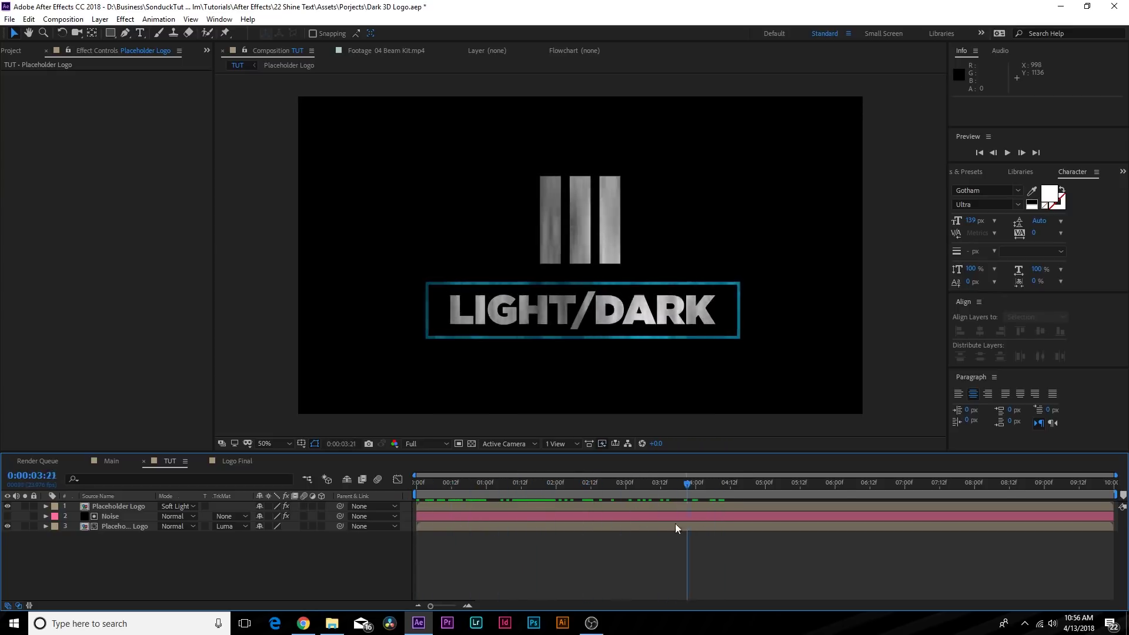
Pre-compose all three layers of the TUT composition into a composition named Noise Logo.
{"action": "key", "text": "ctrl+a"}
{"action": "key", "text": "Home"}
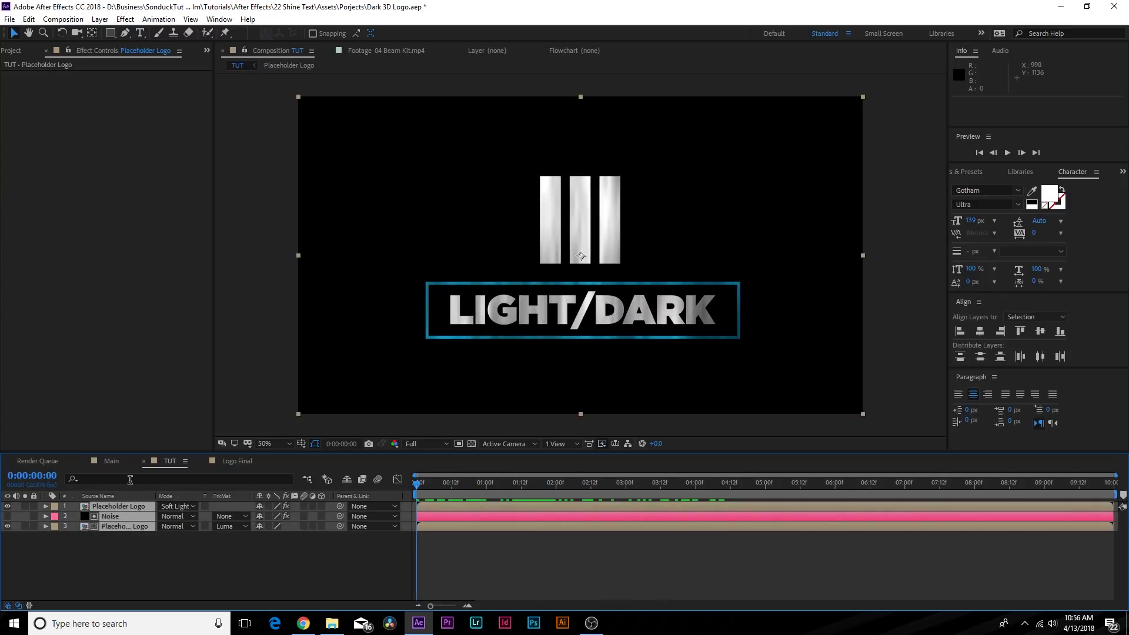
{"action": "left_click", "coordinate": [100, 18]}
{"action": "left_click", "coordinate": [127, 424]}
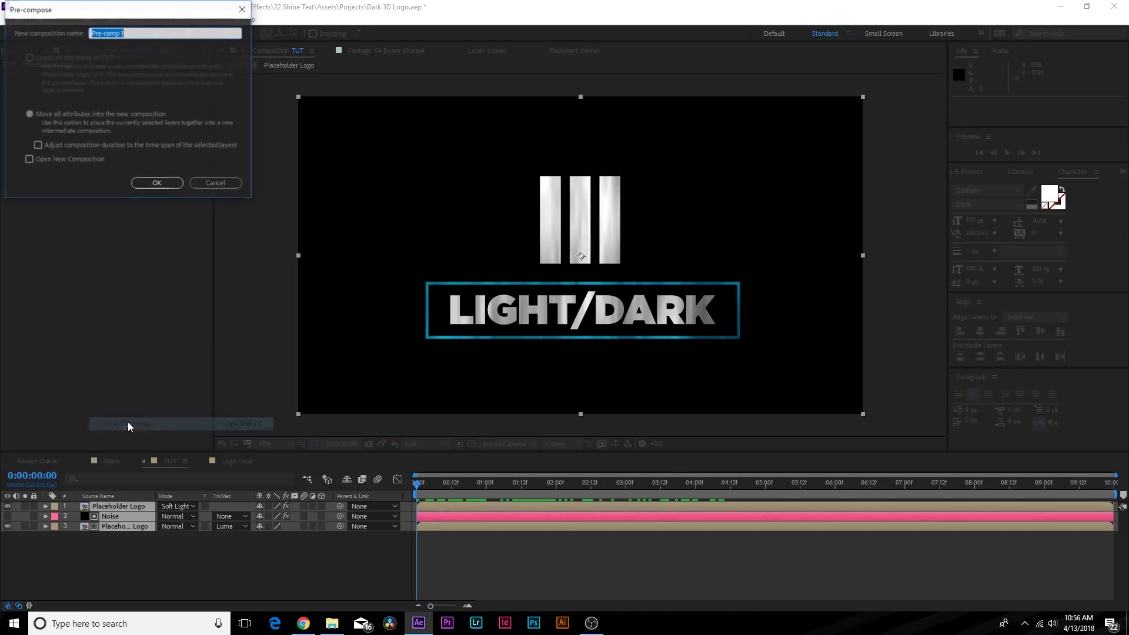
{"action": "type", "text": "Noise Logo"}
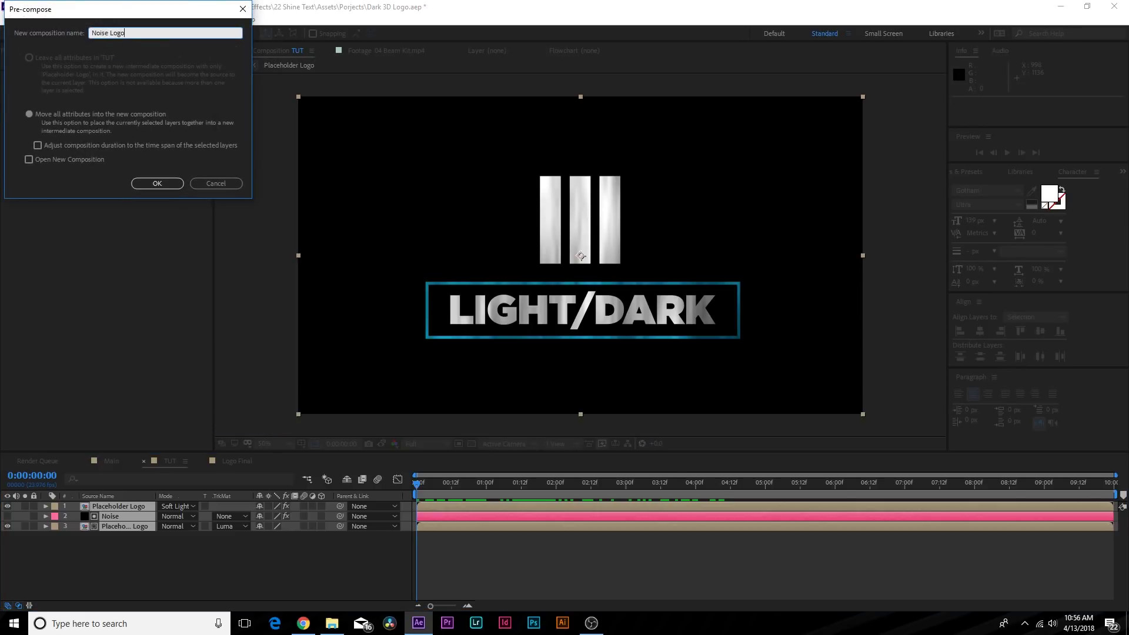
{"action": "key", "text": "Return"}
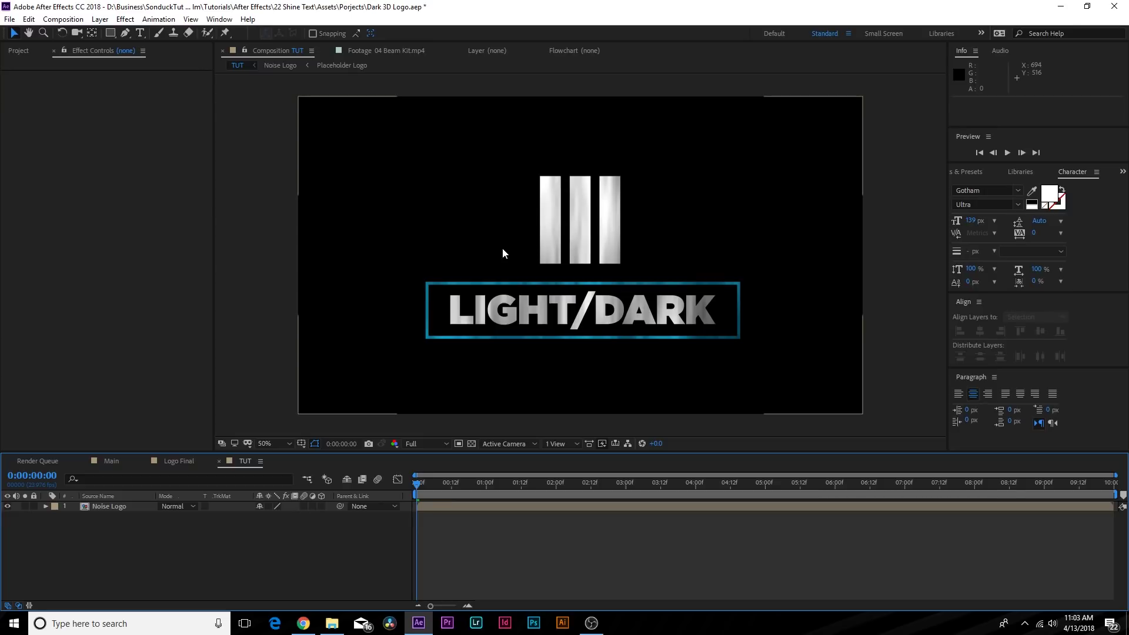
Create a new composition named Noise Map in the TUT COMPS folder.
{"action": "left_click", "coordinate": [19, 50]}
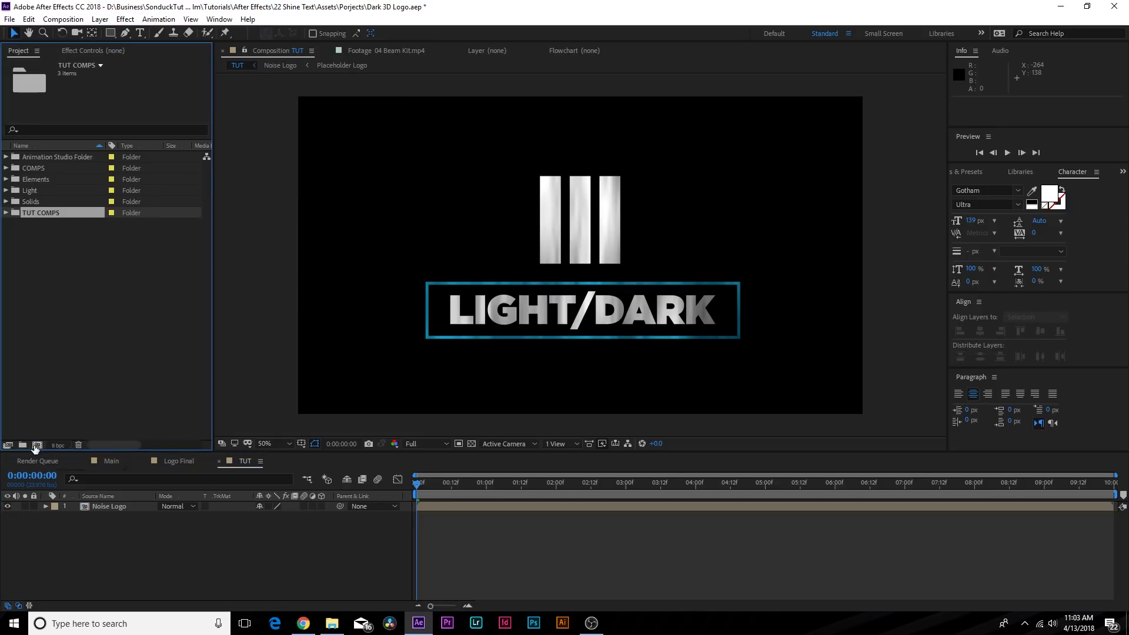
{"action": "left_click", "coordinate": [37, 445]}
{"action": "type", "text": "Noise Map"}
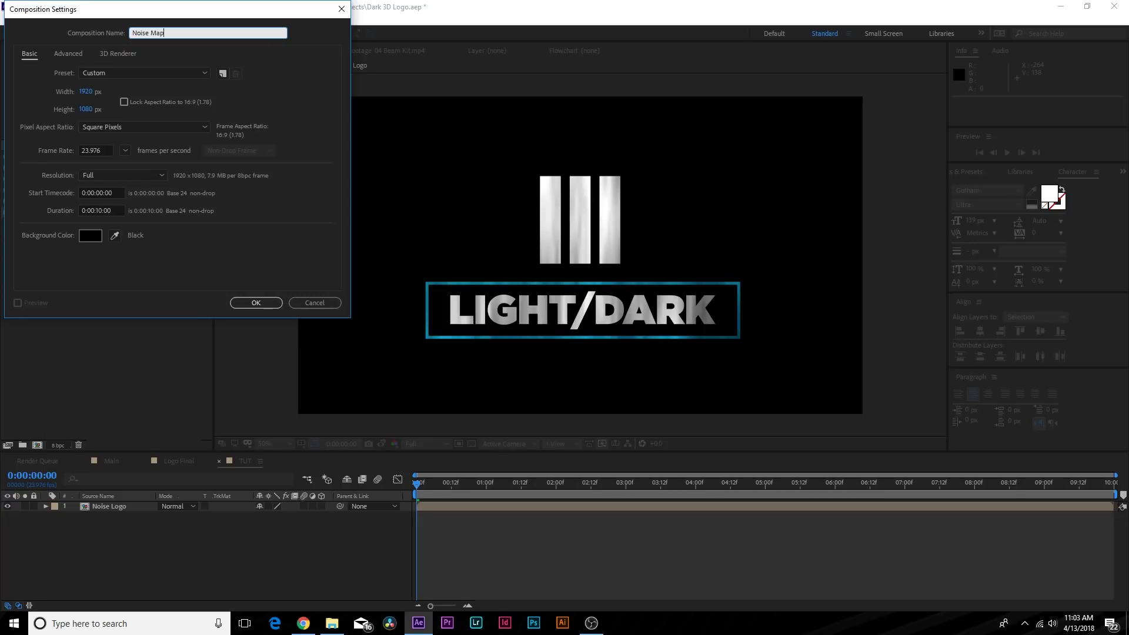
{"action": "key", "text": "Return"}
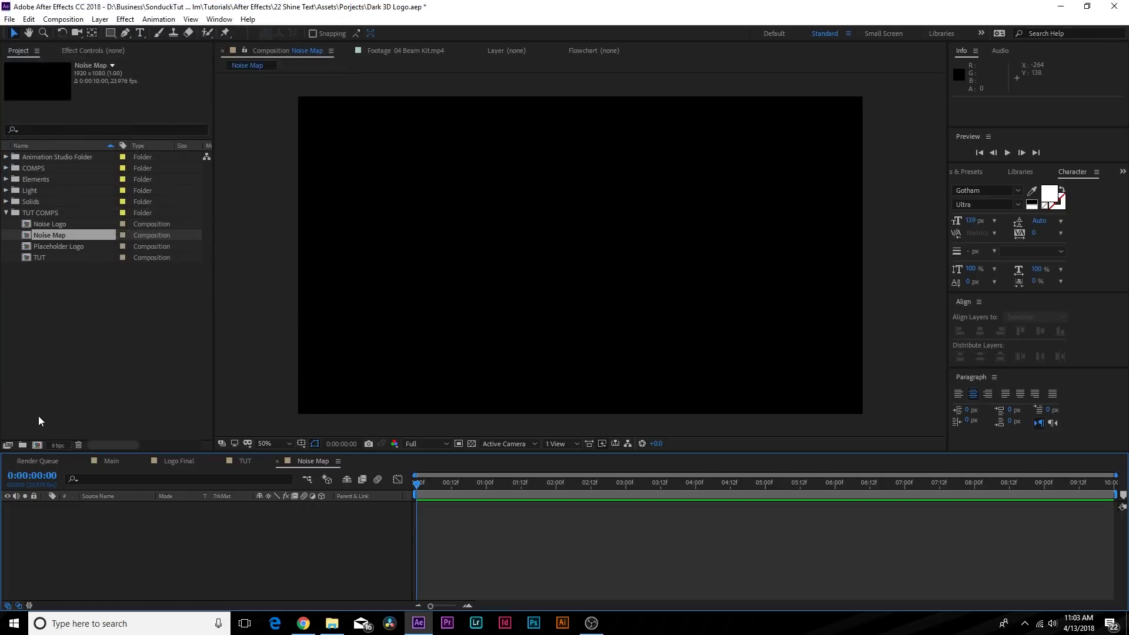
Add a spot light to the Noise Map composition, keeping the proposed light settings.
{"action": "left_click", "coordinate": [100, 19]}
{"action": "mouse_move", "coordinate": [109, 33]}
{"action": "left_click", "coordinate": [377, 59]}
{"action": "key", "text": "Return"}
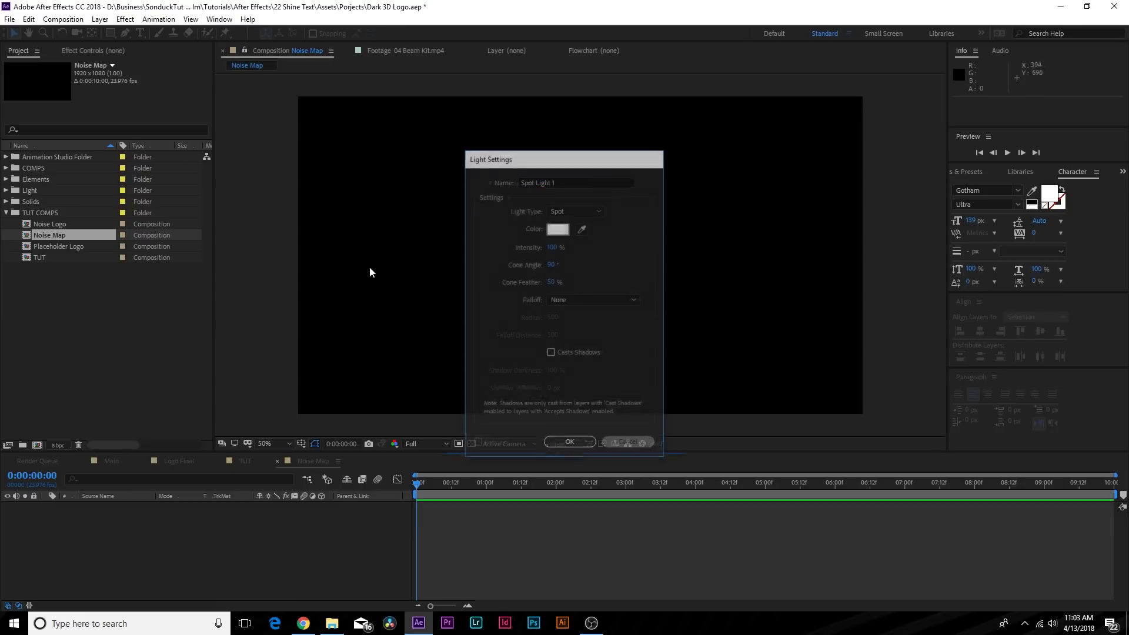
Add a black 1920 x 1080 px solid named Noise to the Noise Map composition.
{"action": "left_click", "coordinate": [100, 19]}
{"action": "mouse_move", "coordinate": [112, 34]}
{"action": "left_click", "coordinate": [318, 51]}
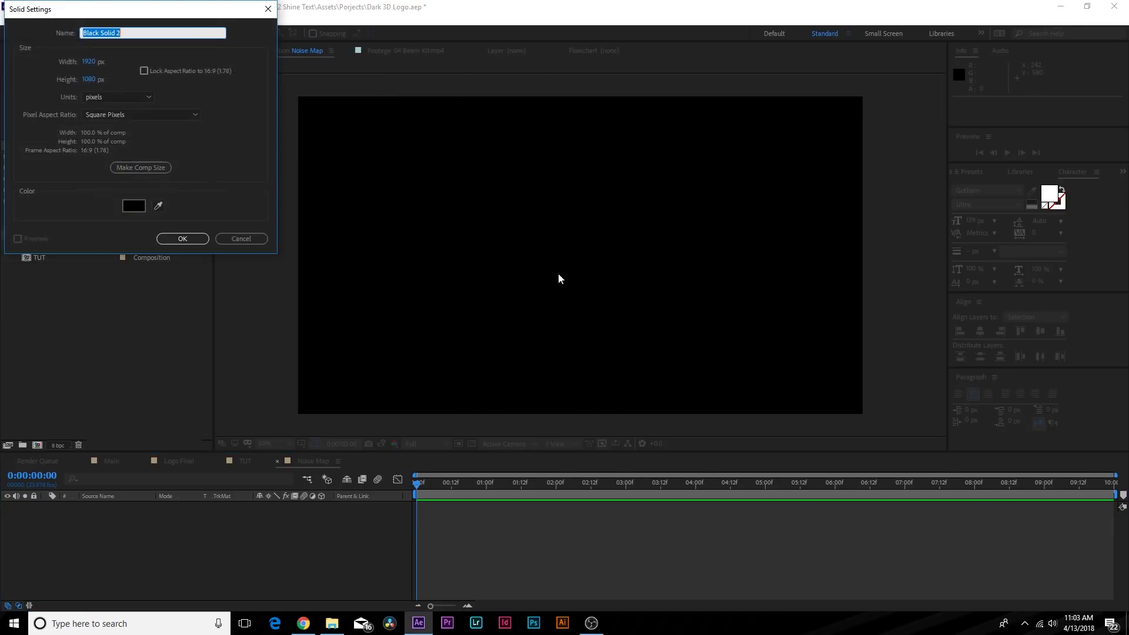
{"action": "type", "text": "Nosi"}
{"action": "key", "text": "BackSpace"}
{"action": "key", "text": "BackSpace"}
{"action": "type", "text": "ise"}
{"action": "key", "text": "Return"}
Apply the Fractal Noise effect to the Noise solid and raise its contrast to 224.
{"action": "left_click", "coordinate": [126, 19]}
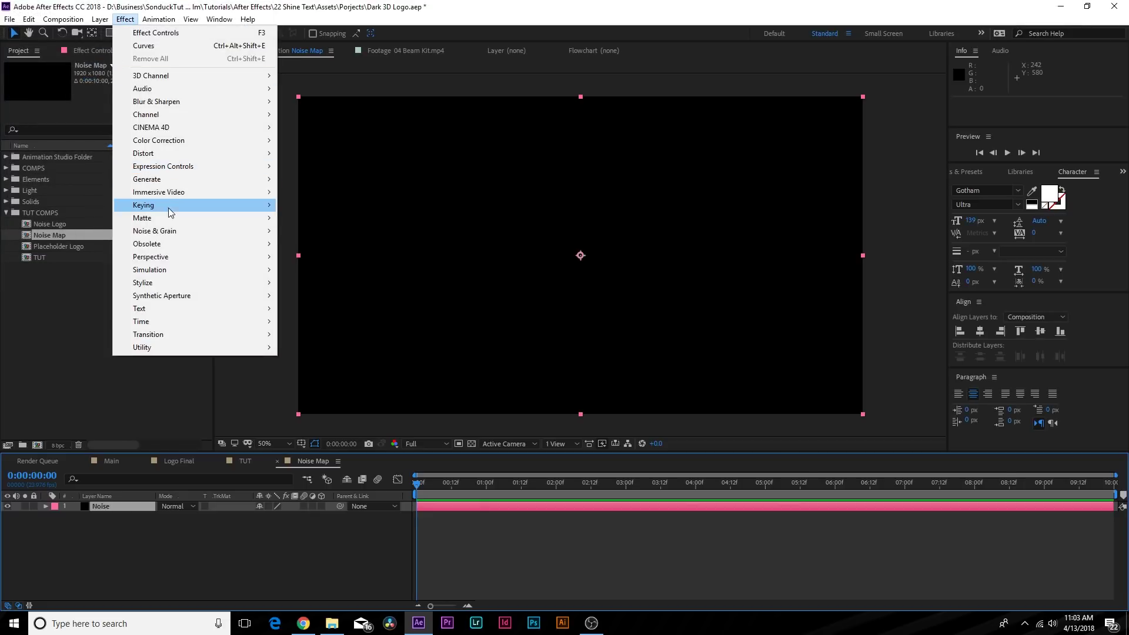
{"action": "mouse_move", "coordinate": [165, 231]}
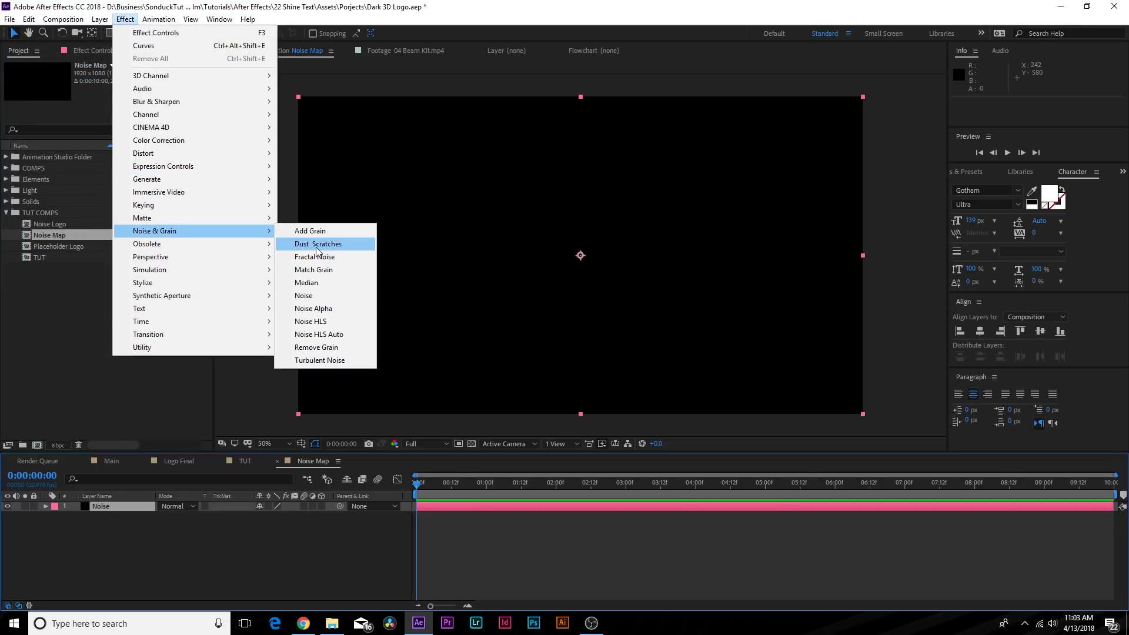
{"action": "left_click", "coordinate": [315, 254]}
{"action": "left_click_drag", "start_coordinate": [118, 115], "coordinate": [207, 130]}
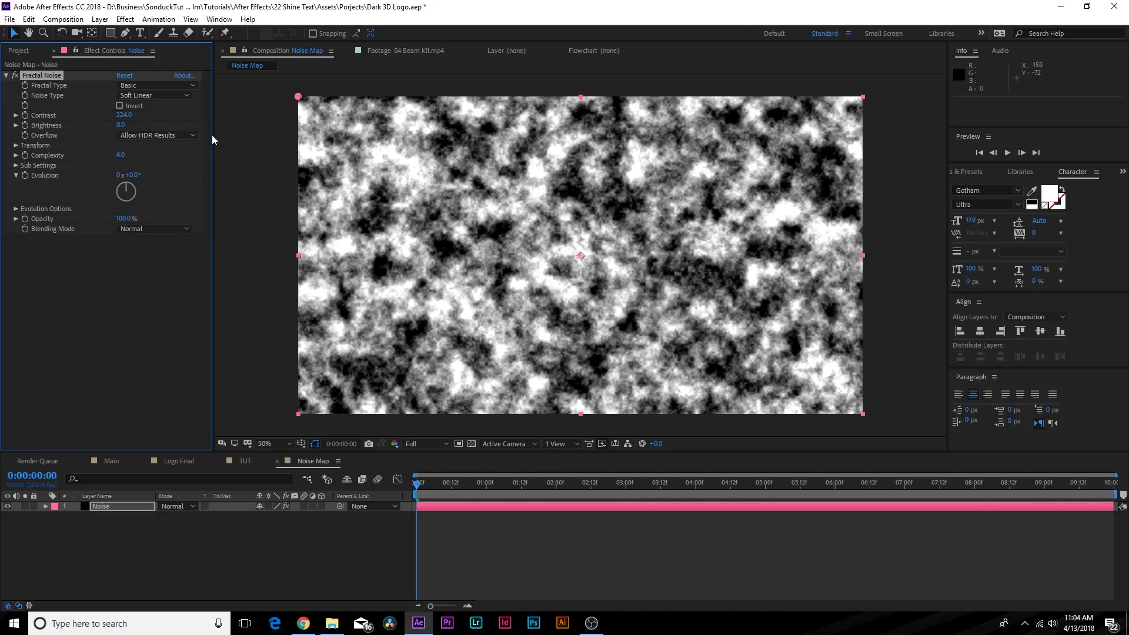
Turn off uniform scaling for the fractal noise and set scale width to 244 and scale height to 1450.
{"action": "left_click", "coordinate": [16, 146]}
{"action": "left_click", "coordinate": [120, 166]}
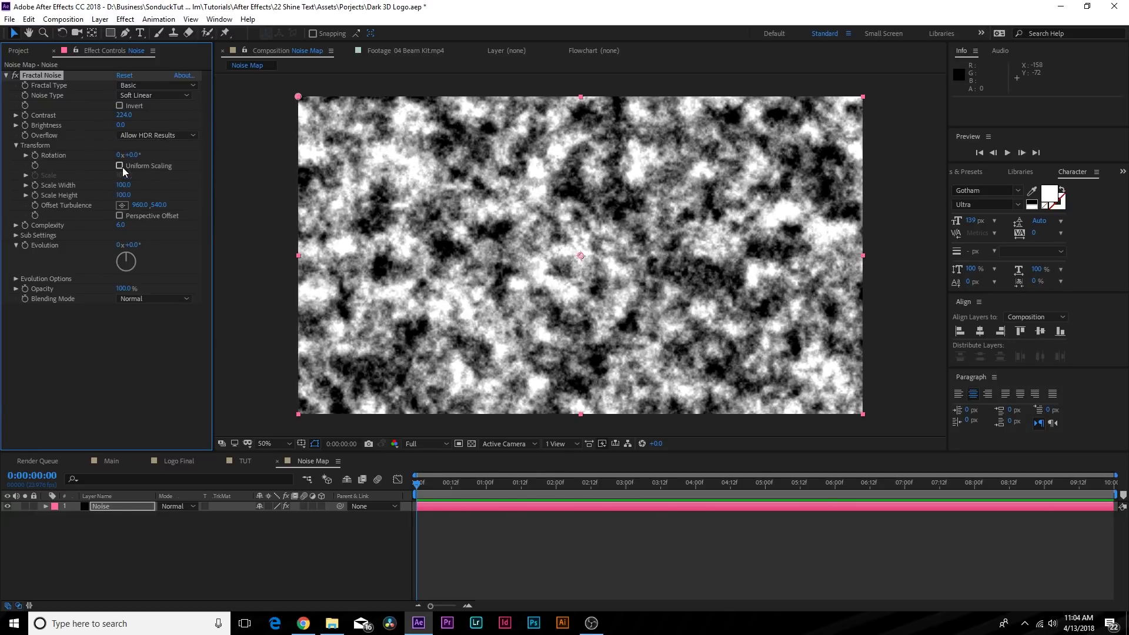
{"action": "left_click_drag", "start_coordinate": [121, 186], "coordinate": [193, 198]}
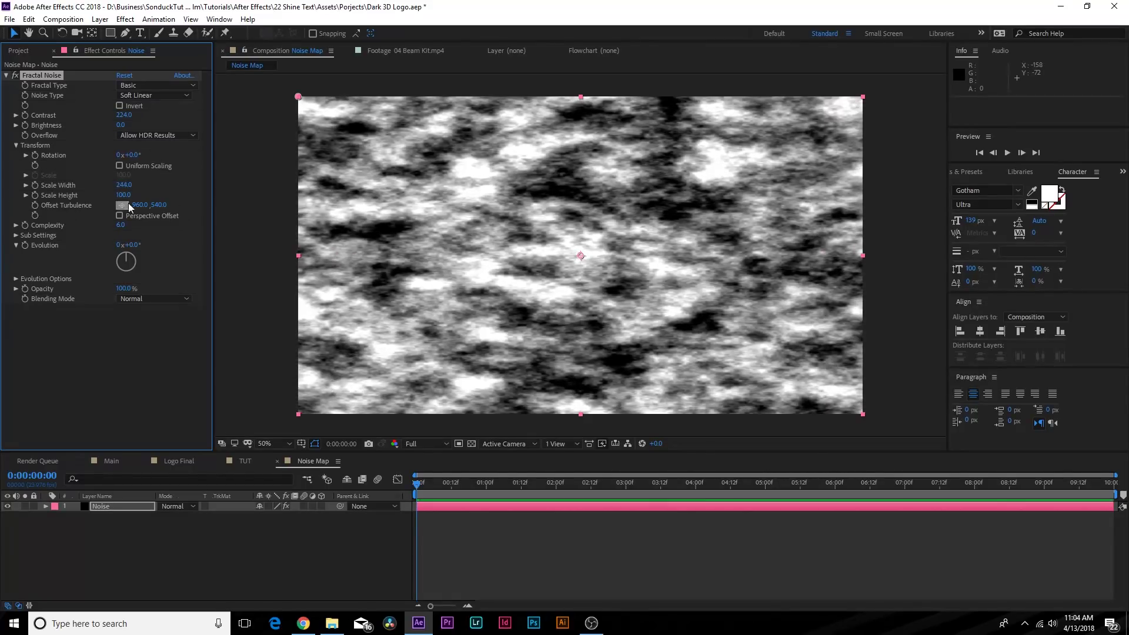
{"action": "left_click_drag", "start_coordinate": [124, 195], "coordinate": [193, 198]}
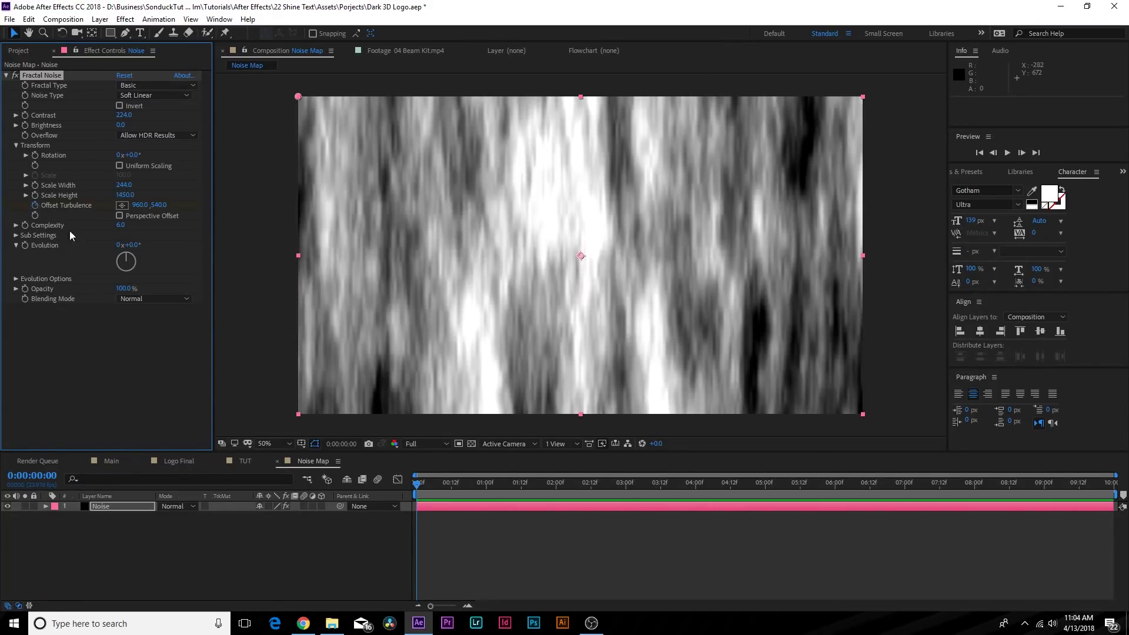
Animate Offset Turbulence to 2486, 540 at the end of the Noise Map composition and preview the motion.
{"action": "left_click", "coordinate": [757, 481]}
{"action": "key", "text": "End"}
{"action": "left_click_drag", "start_coordinate": [154, 209], "coordinate": [712, 428]}
{"action": "key", "text": "space"}
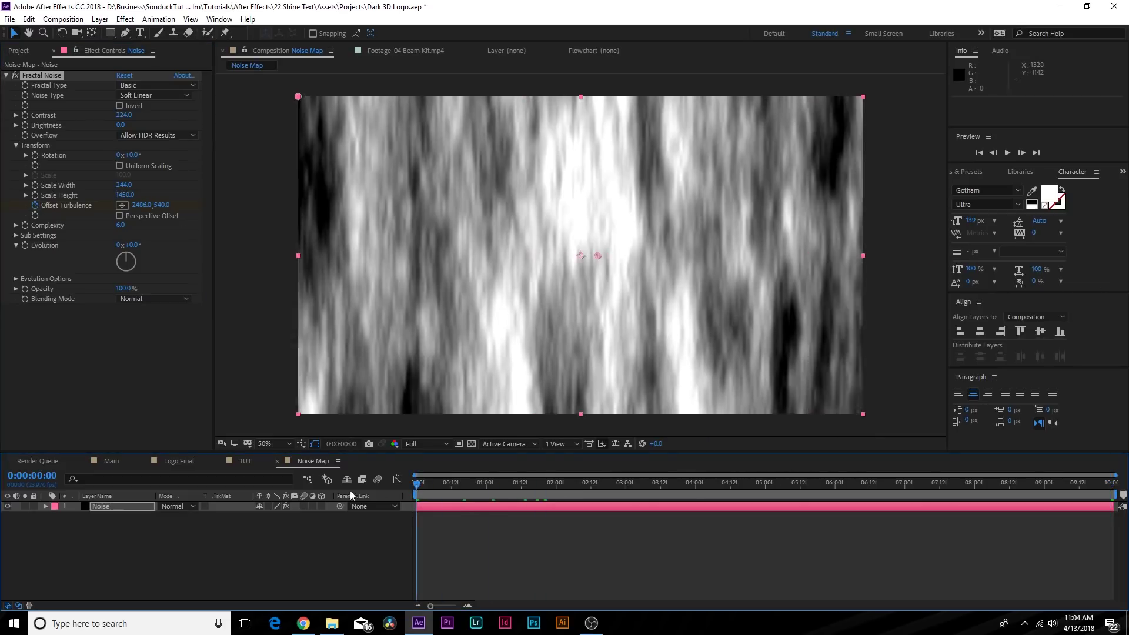
Apply Motion Tile to the Noise layer with tile width 42, tile height 18 and mirrored edges.
{"action": "left_click", "coordinate": [6, 75]}
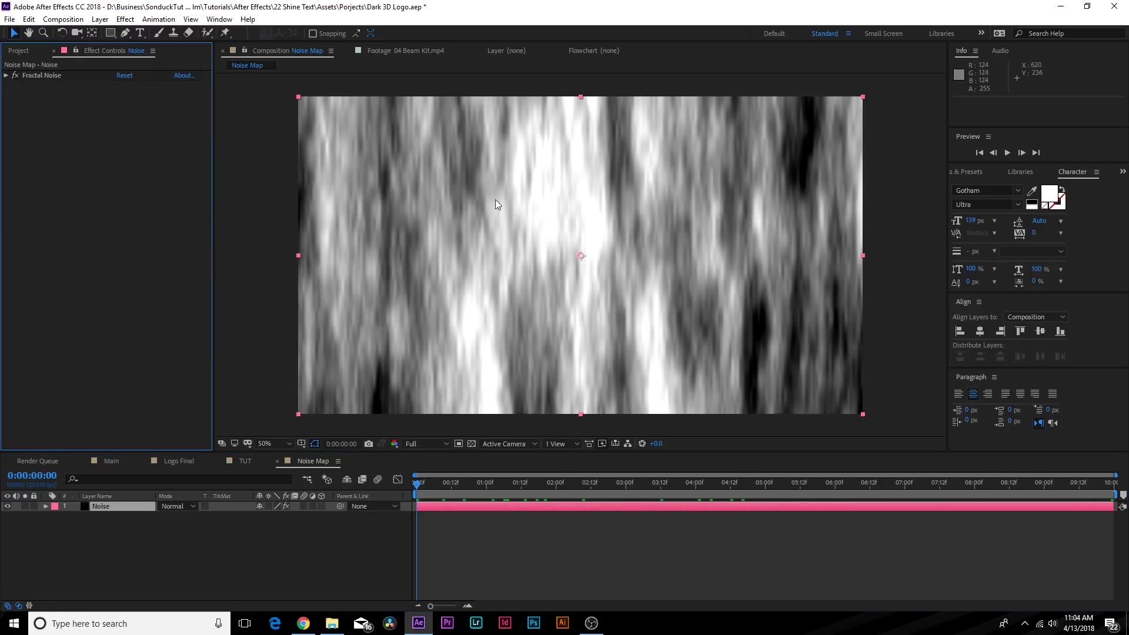
{"action": "left_click", "coordinate": [125, 19]}
{"action": "left_click", "coordinate": [22, 132]}
{"action": "left_click", "coordinate": [125, 19]}
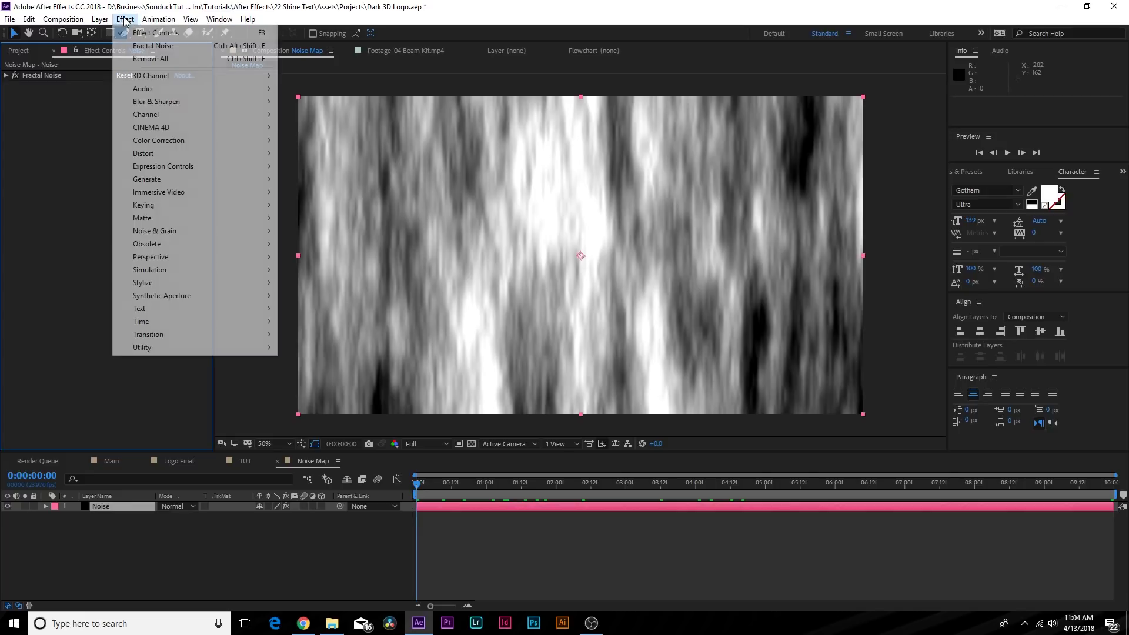
{"action": "mouse_move", "coordinate": [247, 282]}
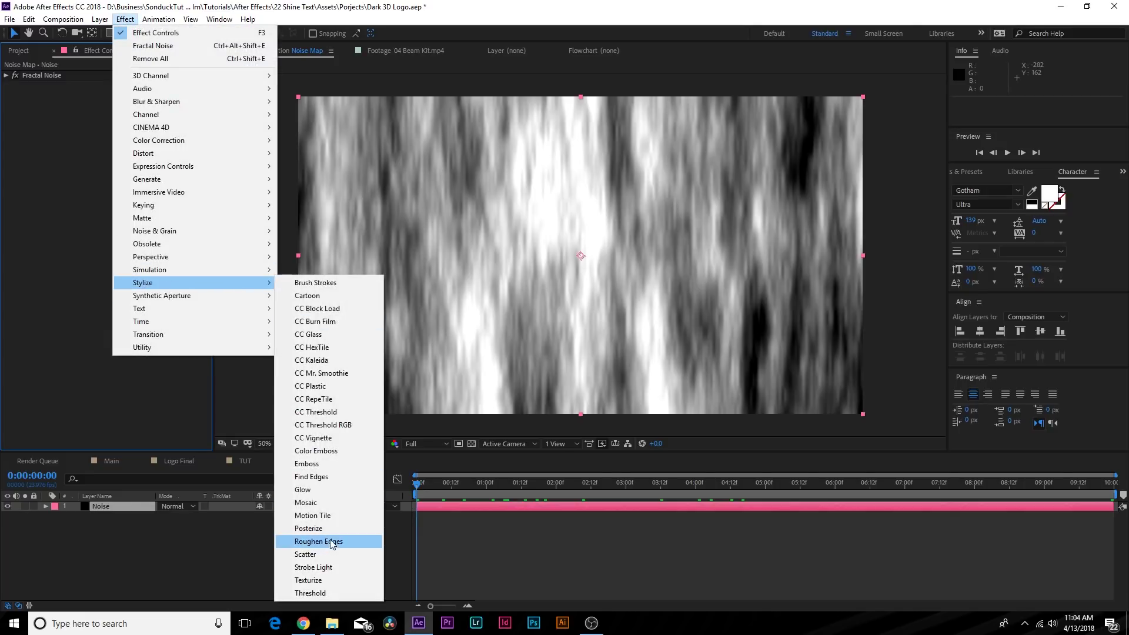
{"action": "left_click", "coordinate": [300, 516]}
{"action": "left_click_drag", "start_coordinate": [118, 101], "coordinate": [76, 122]}
{"action": "left_click", "coordinate": [119, 146]}
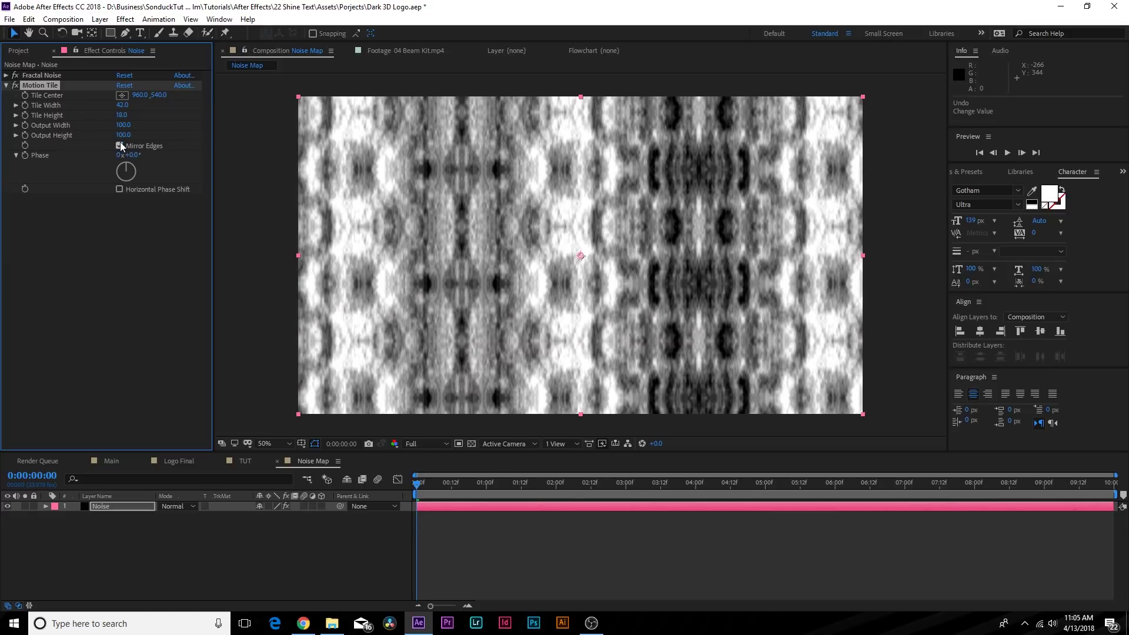
{"action": "left_click", "coordinate": [120, 146]}
{"action": "left_click", "coordinate": [119, 146]}
Change the Fractal Noise type to Swirly and lower its brightness to -112.
{"action": "left_click", "coordinate": [6, 75]}
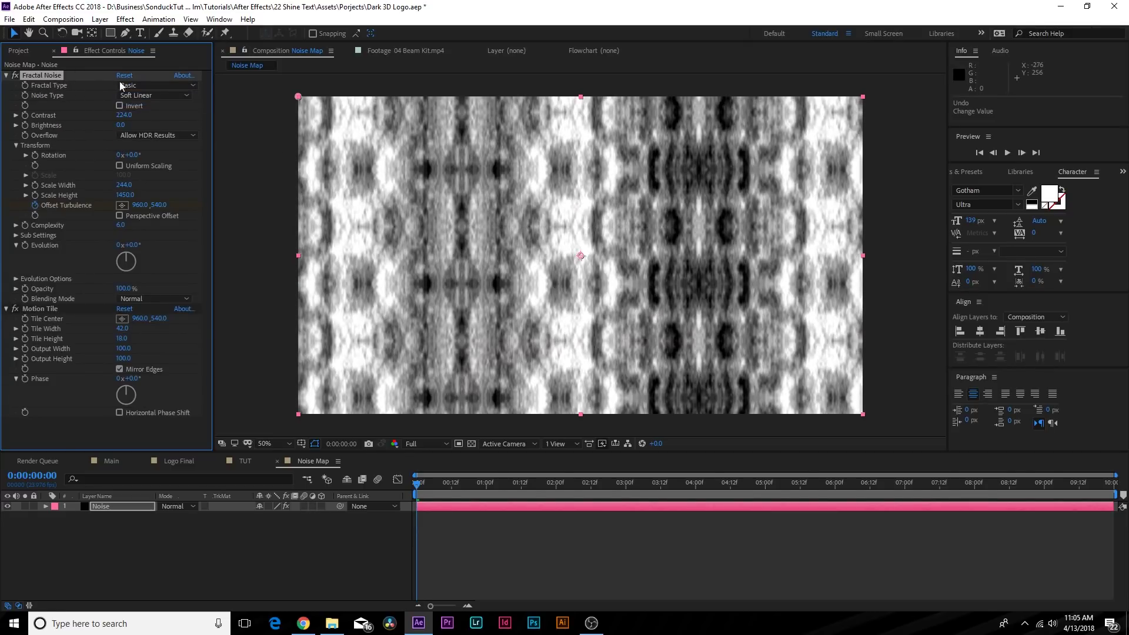
{"action": "left_click", "coordinate": [176, 85]}
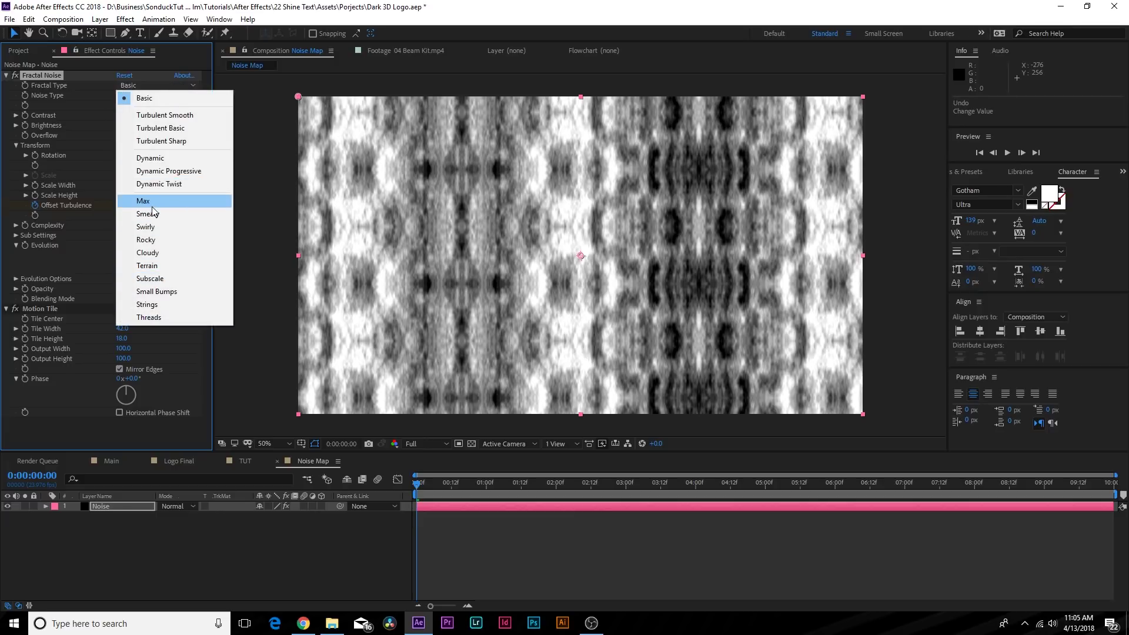
{"action": "left_click", "coordinate": [157, 226]}
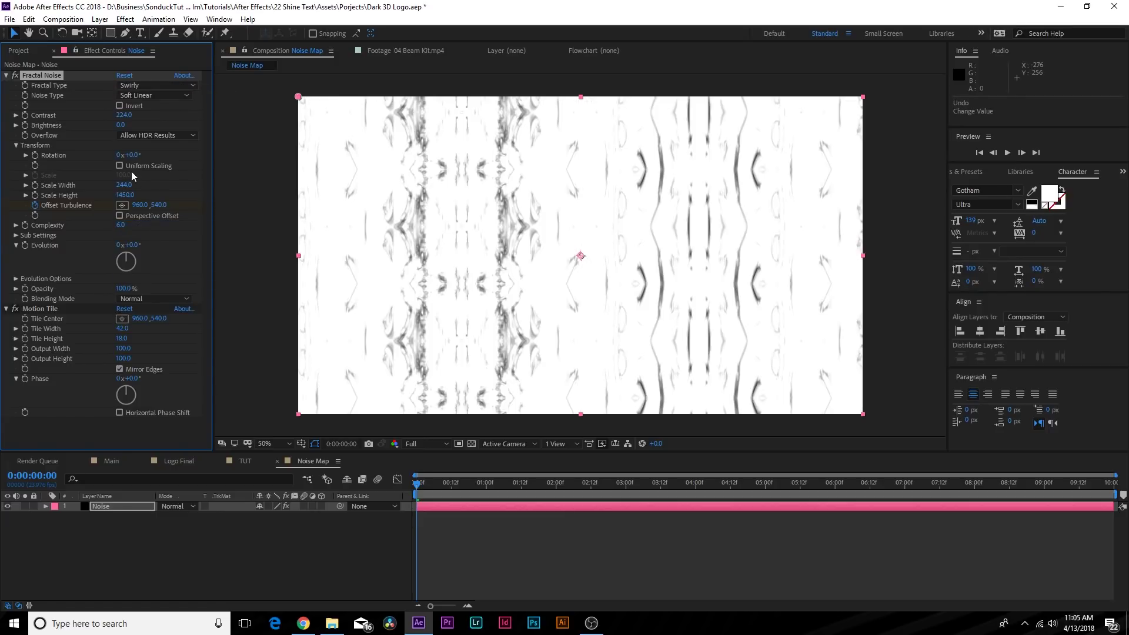
{"action": "left_click_drag", "start_coordinate": [120, 127], "coordinate": [58, 126]}
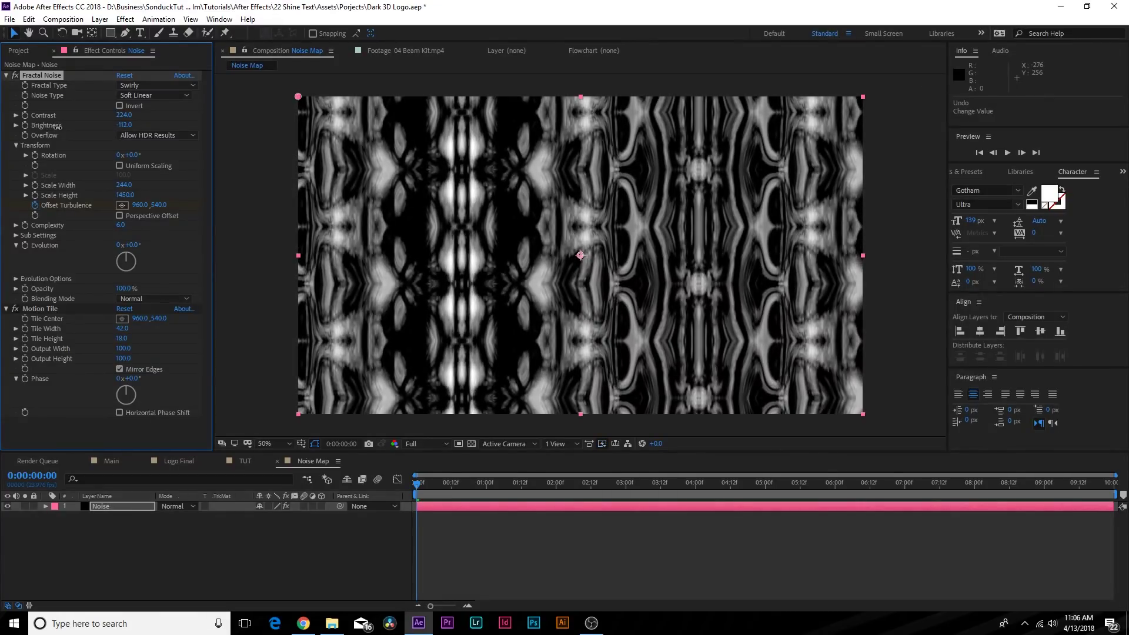
Apply a Gaussian Blur to the Noise layer, increase the blurriness to soften the pattern, and repeat edge pixels.
{"action": "left_click", "coordinate": [7, 75]}
{"action": "left_click", "coordinate": [6, 85]}
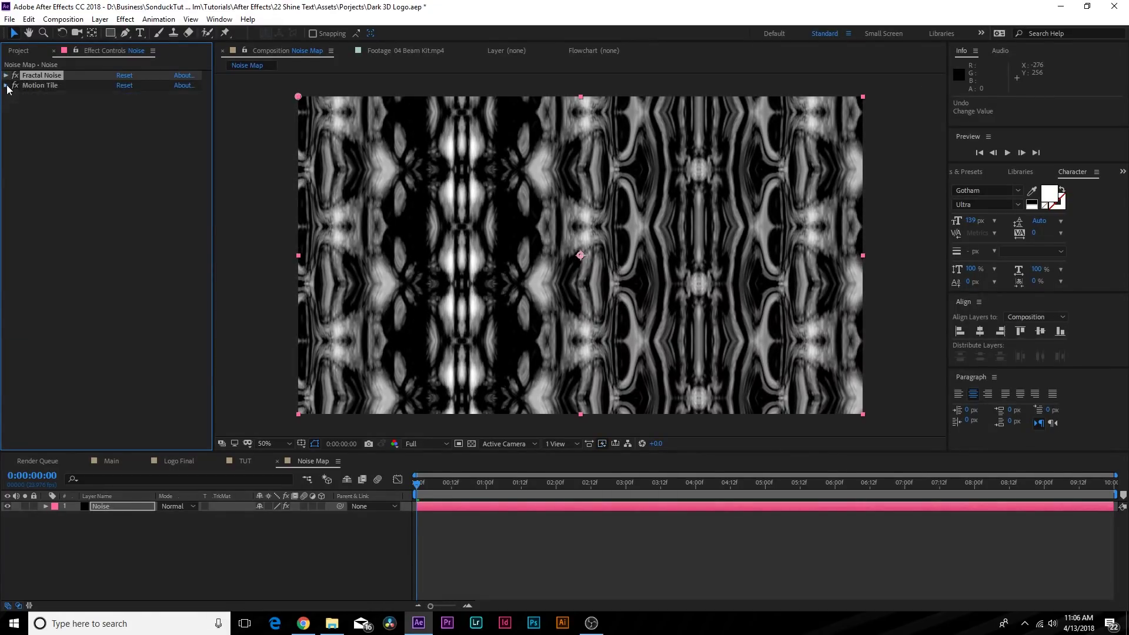
{"action": "left_click", "coordinate": [125, 19]}
{"action": "mouse_move", "coordinate": [160, 101]}
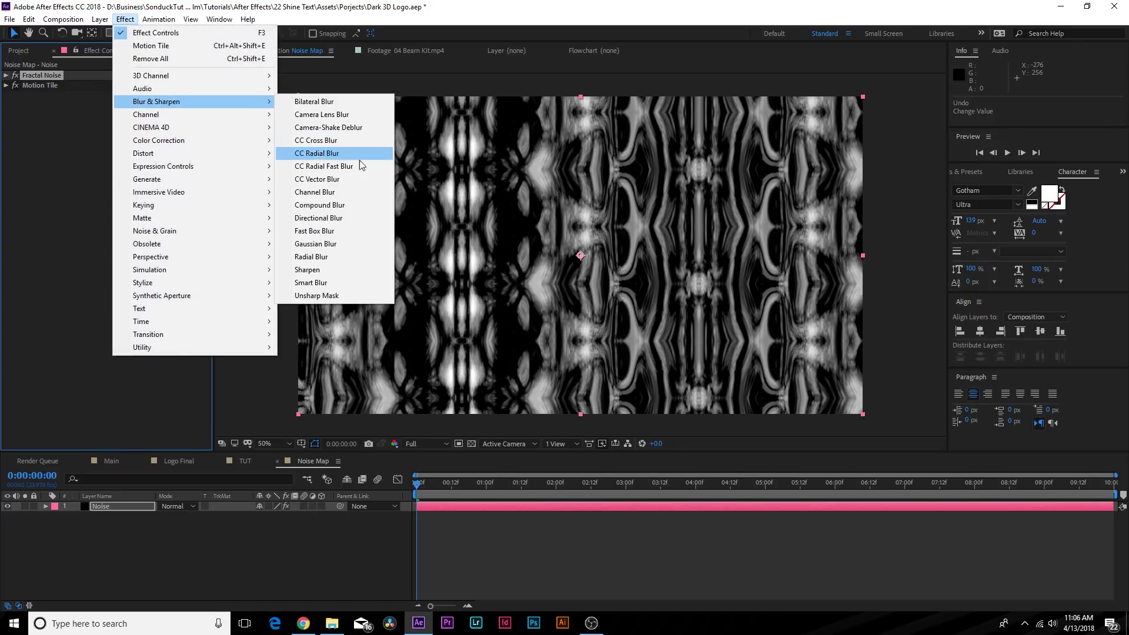
{"action": "left_click", "coordinate": [330, 243]}
{"action": "left_click_drag", "start_coordinate": [119, 111], "coordinate": [120, 138]}
{"action": "left_click", "coordinate": [120, 125]}
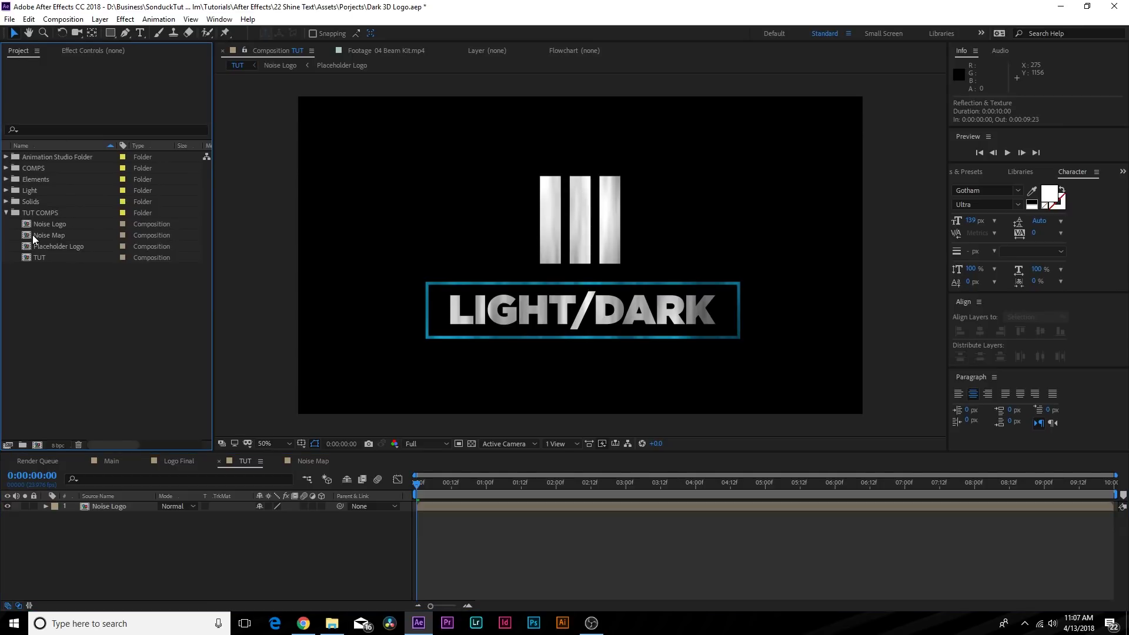
Place Noise Map above Noise Logo in the TUT composition and pre-compose it as Bevel & Light, moving all attributes.
{"action": "left_click_drag", "start_coordinate": [58, 235], "coordinate": [114, 503]}
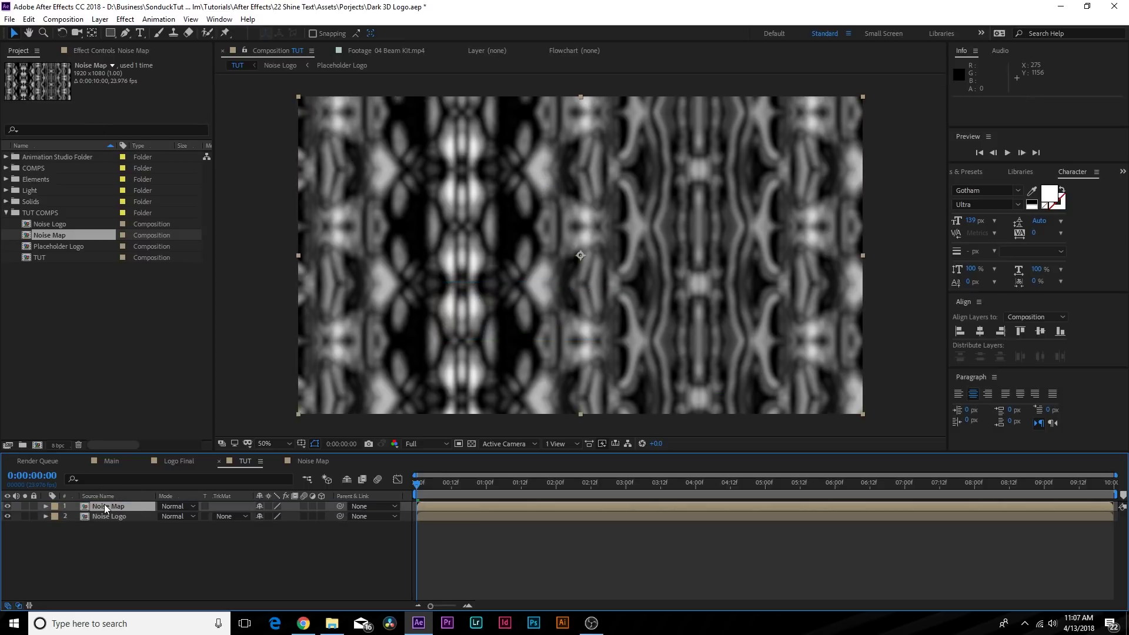
{"action": "key", "text": "ctrl+shift+c"}
{"action": "type", "text": "Light"}
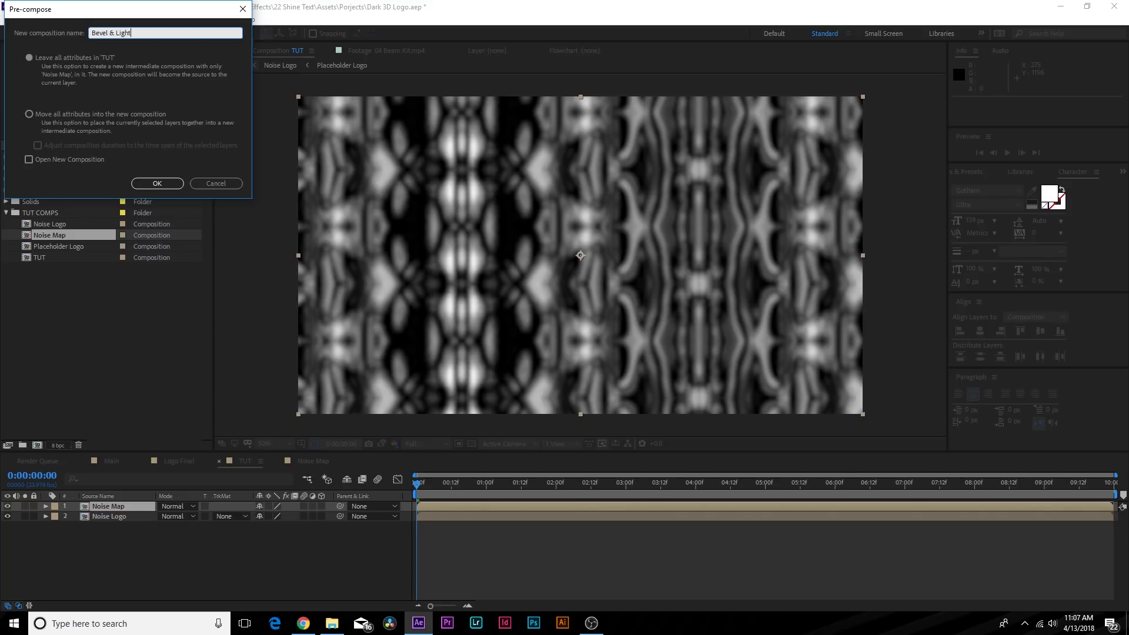
{"action": "left_click", "coordinate": [32, 113]}
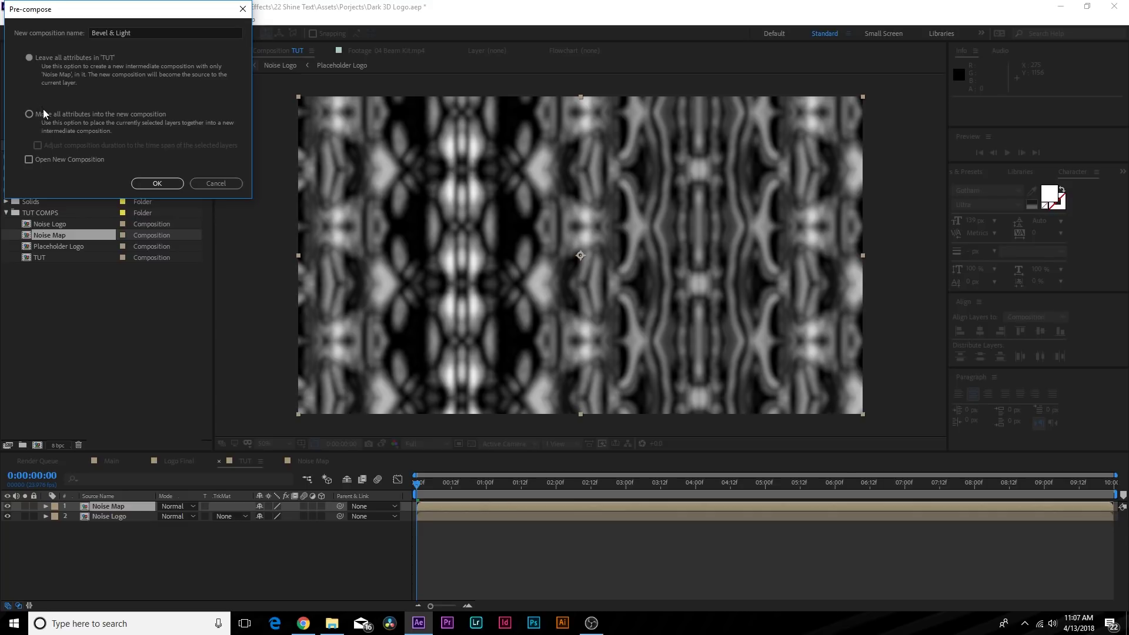
{"action": "left_click", "coordinate": [158, 183]}
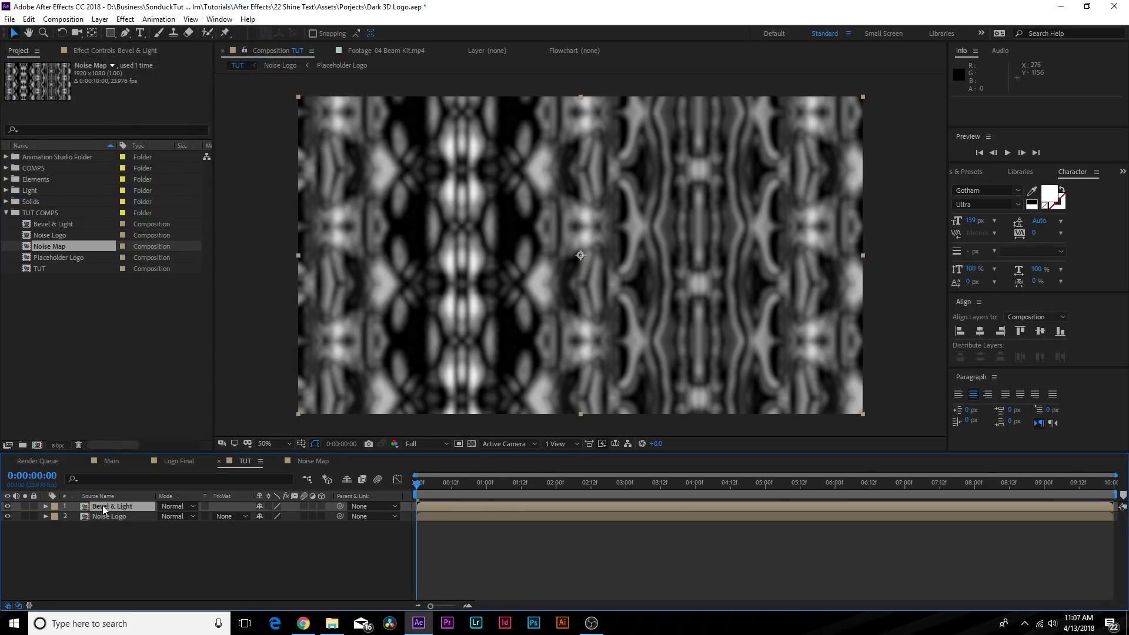
Open the Bevel & Light composition and place Noise Logo above its Noise Map layer.
{"action": "double_click", "coordinate": [103, 506]}
{"action": "left_click", "coordinate": [31, 86]}
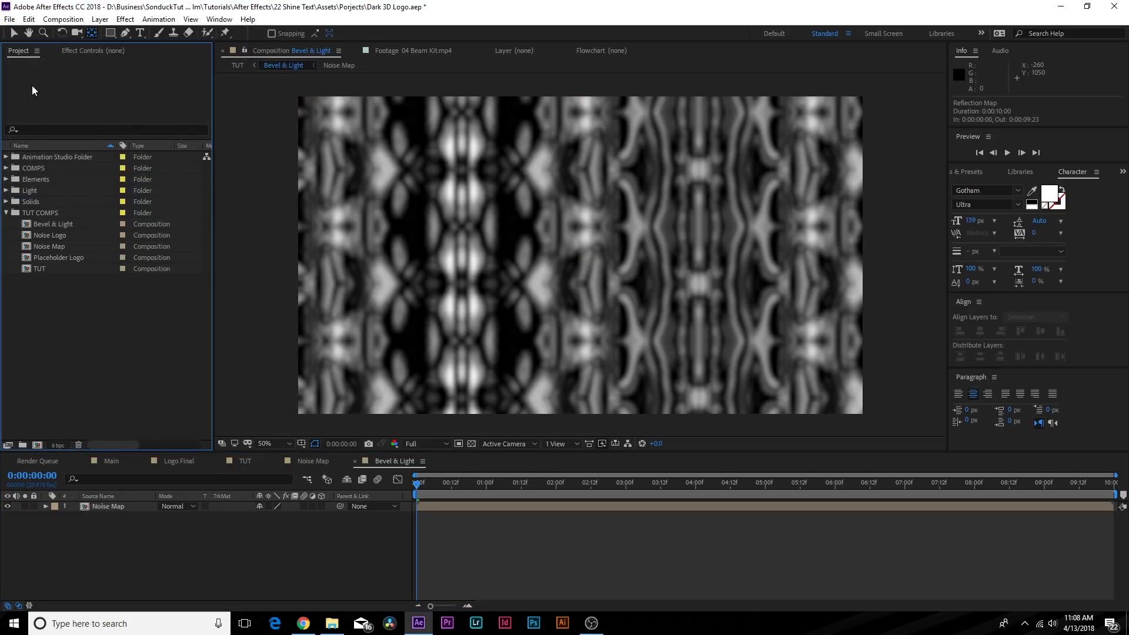
{"action": "left_click", "coordinate": [51, 234]}
{"action": "left_click_drag", "start_coordinate": [52, 232], "coordinate": [108, 508]}
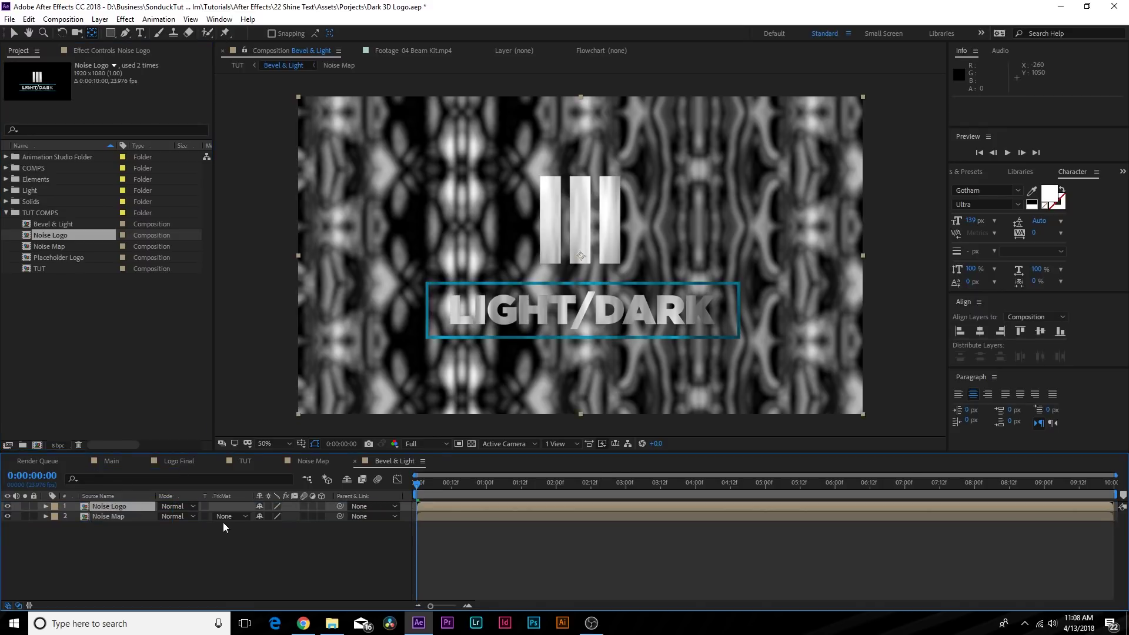
Set the Noise Map layer's track matte to Alpha Matte "Noise Logo".
{"action": "left_click", "coordinate": [18, 606]}
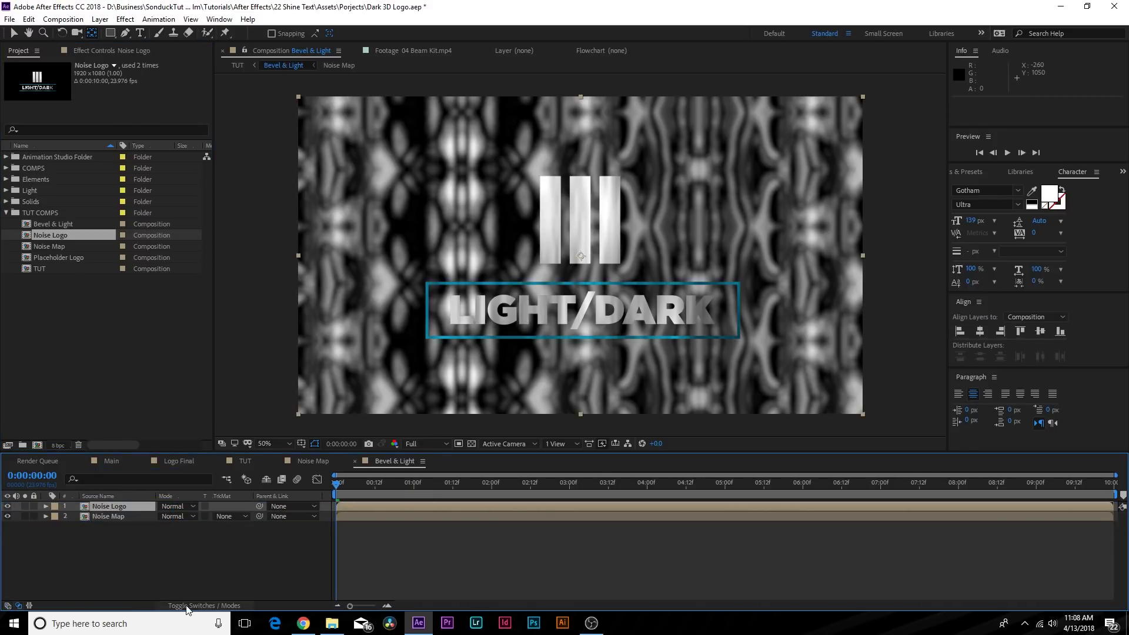
{"action": "left_click", "coordinate": [228, 516]}
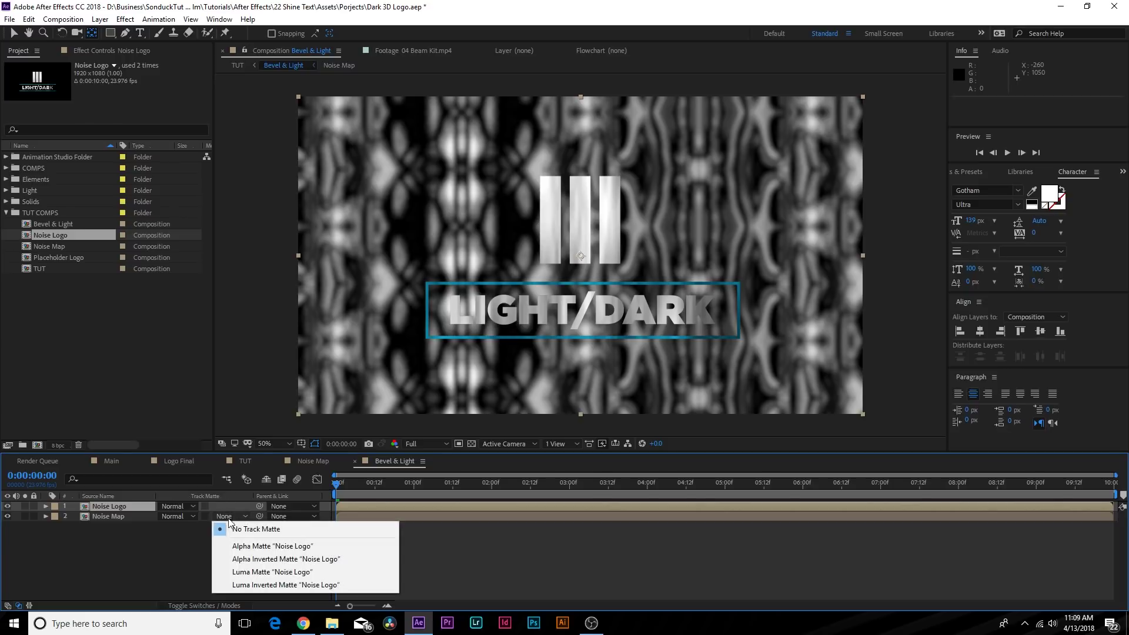
{"action": "left_click", "coordinate": [242, 546]}
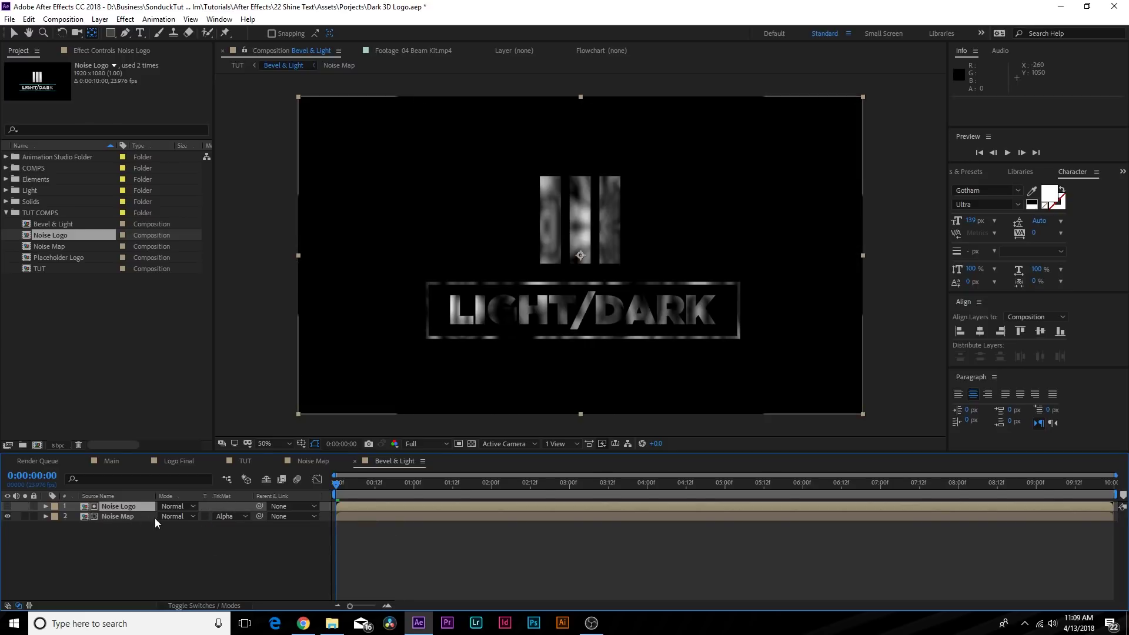
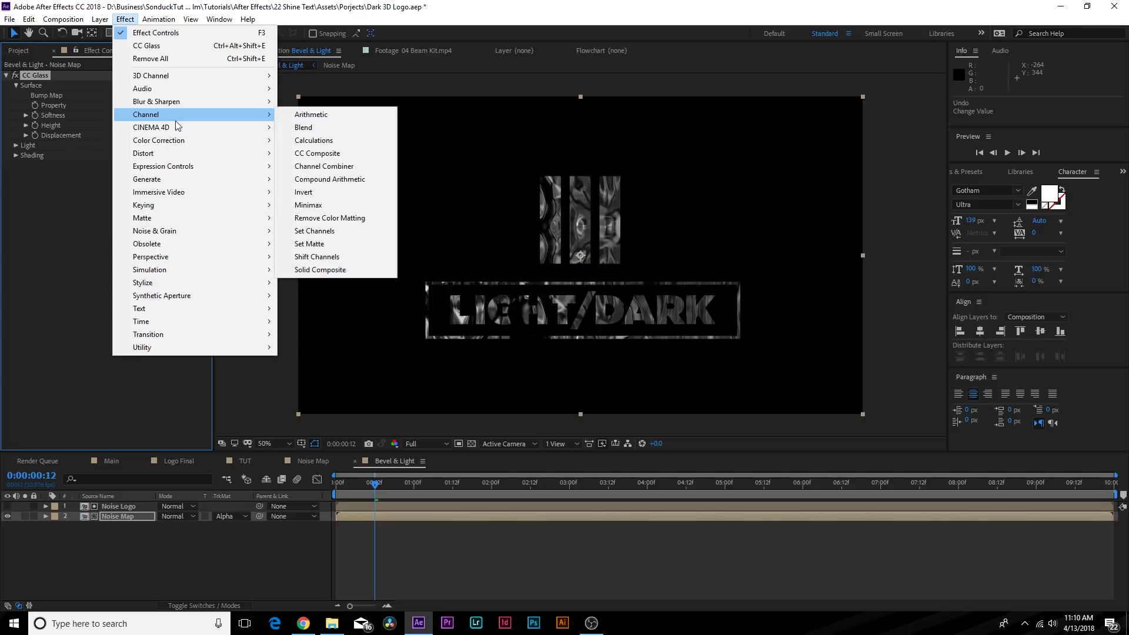
Apply CC Blobbylize to the Noise Map layer, use Noise Logo as the blob layer, and inspect the bevel close up.
{"action": "mouse_move", "coordinate": [158, 154]}
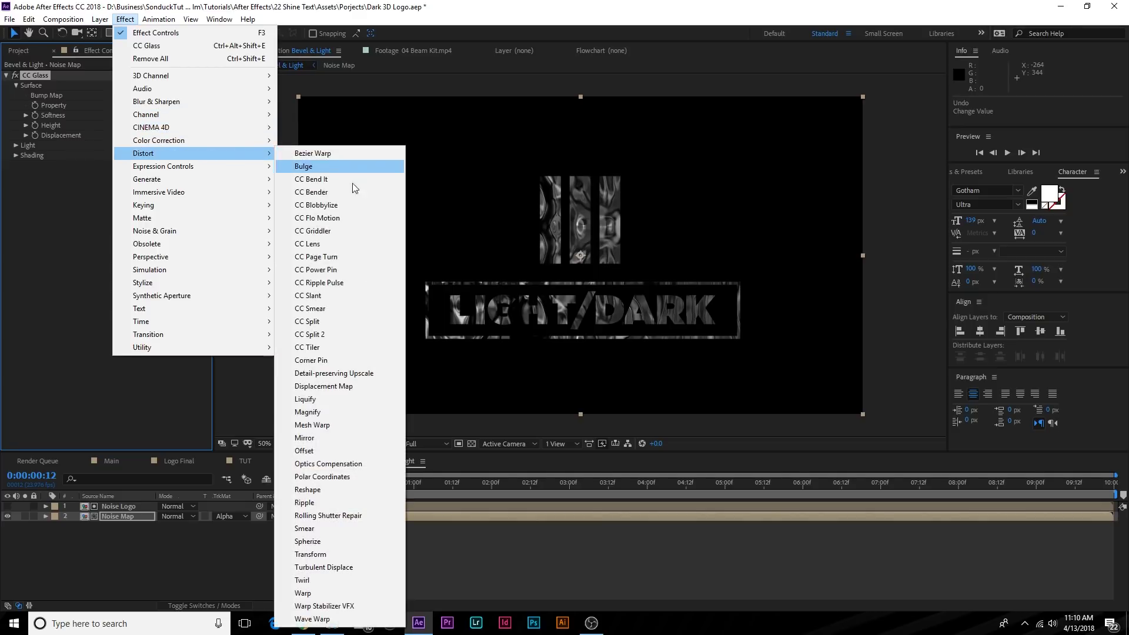
{"action": "left_click", "coordinate": [319, 206]}
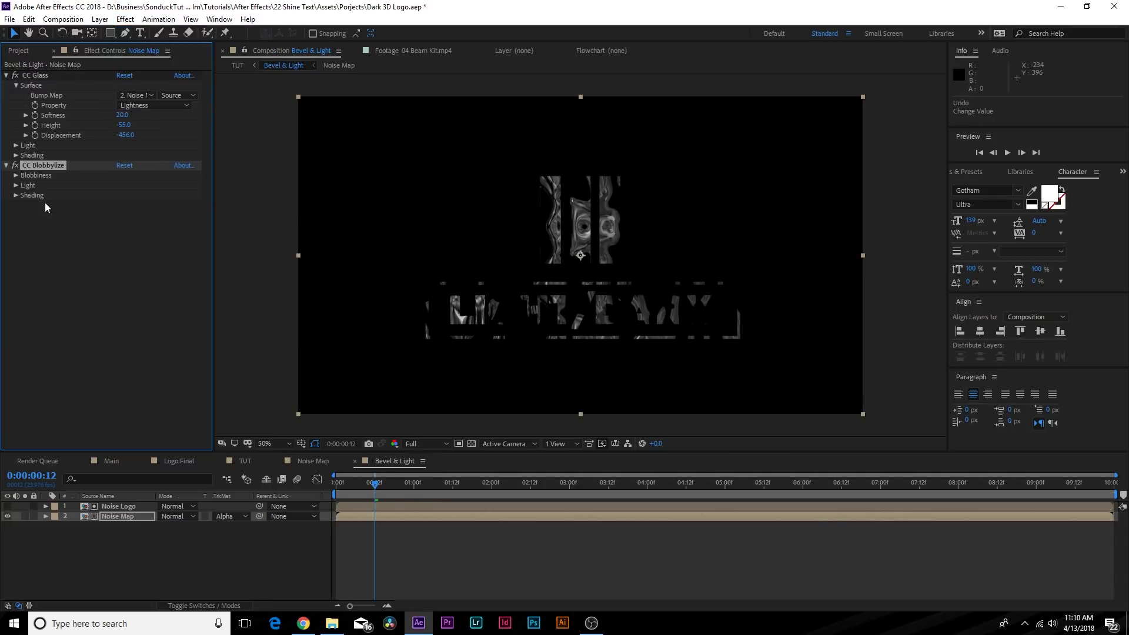
{"action": "left_click", "coordinate": [15, 176]}
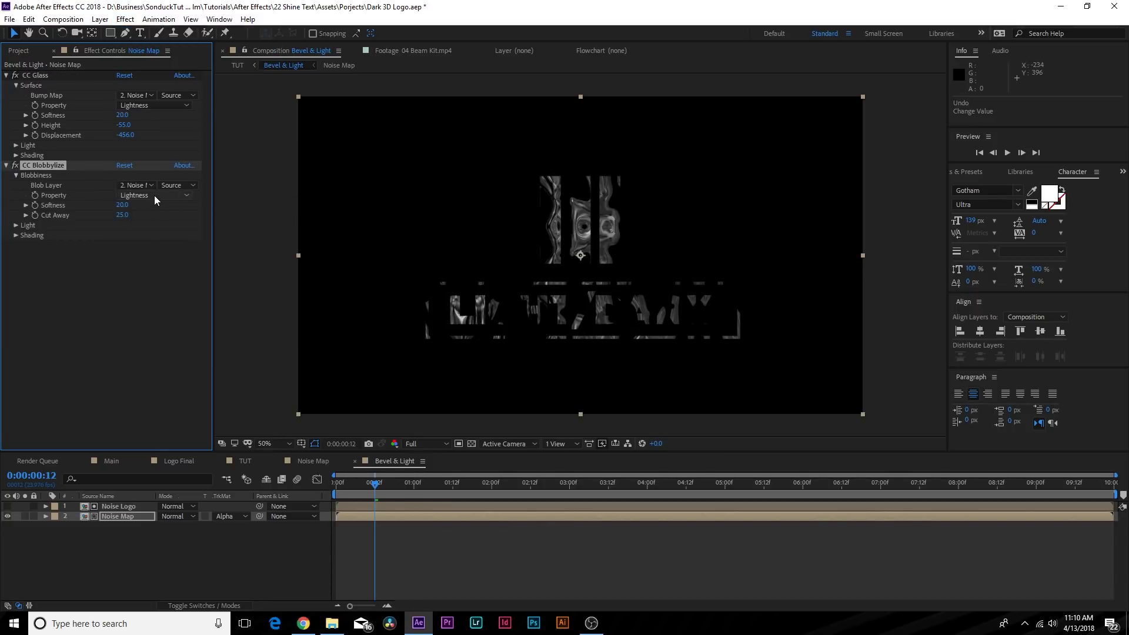
{"action": "left_click", "coordinate": [134, 186]}
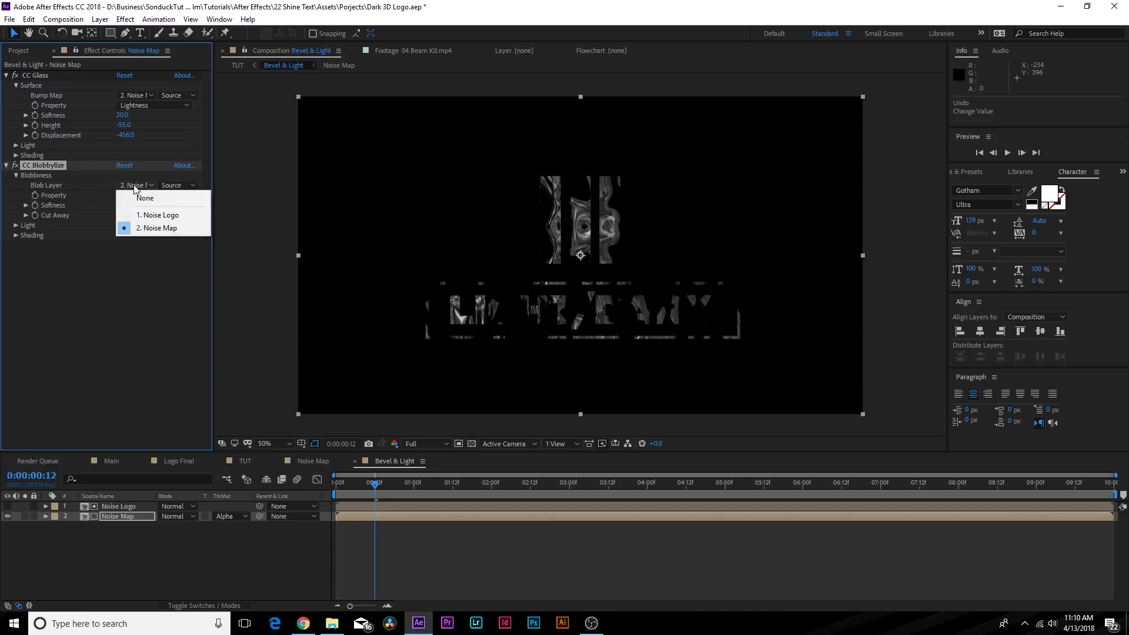
{"action": "left_click", "coordinate": [148, 215]}
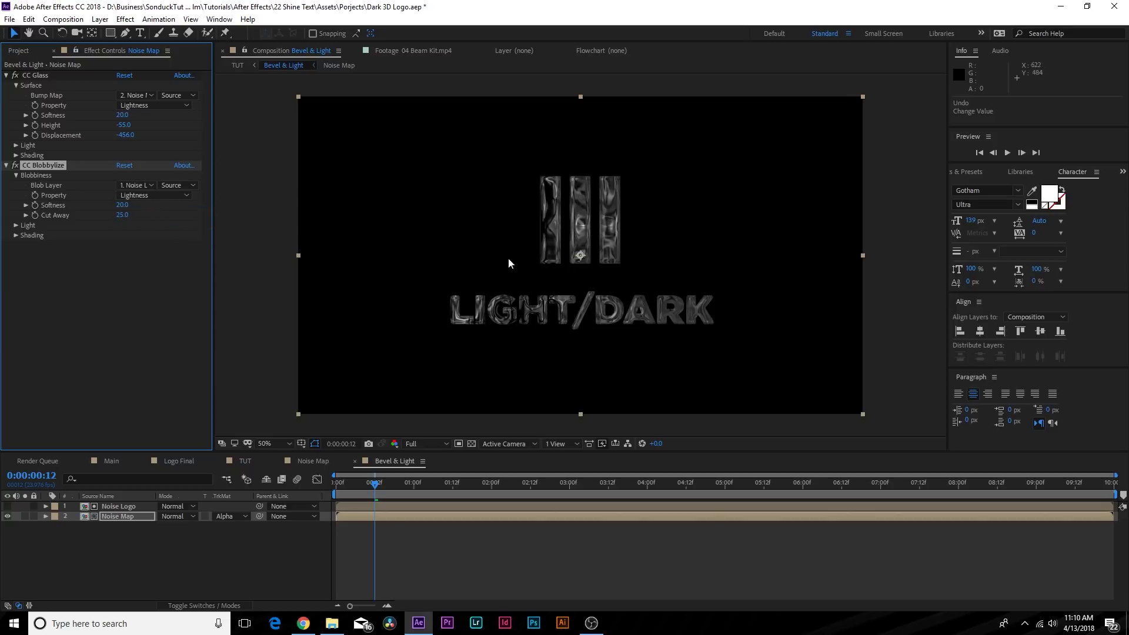
{"action": "scroll", "coordinate": [482, 247], "scroll_direction": "up", "scroll_amount": 2}
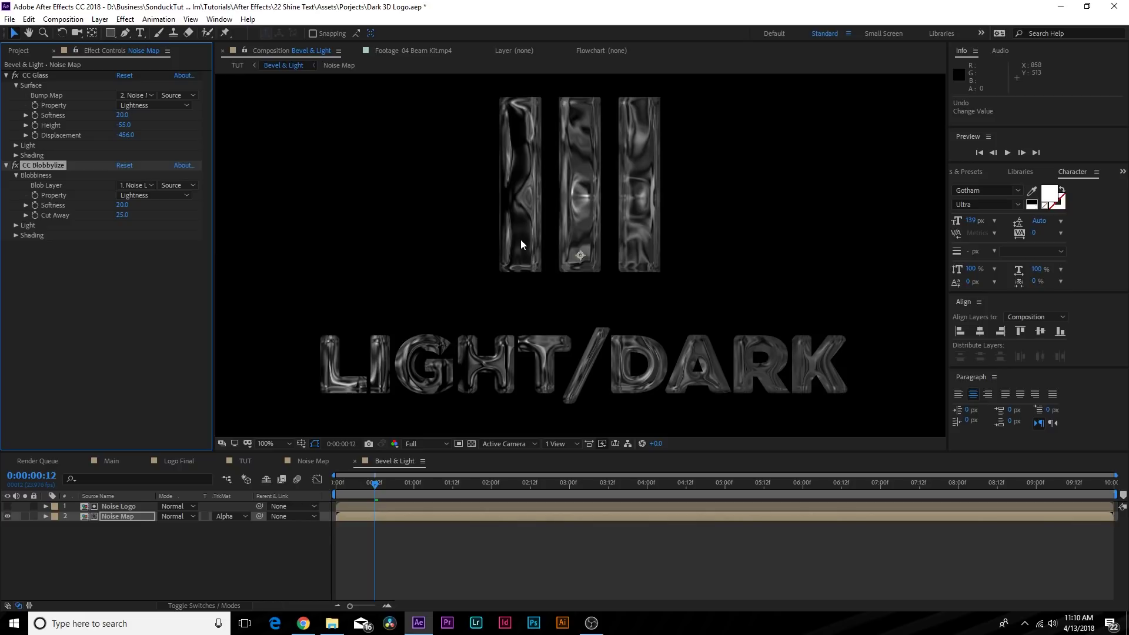
Set CC Blobbylize's Softness to 3.8 and Cut Away to 0 on the Noise Map layer.
{"action": "left_click_drag", "start_coordinate": [117, 206], "coordinate": [44, 210]}
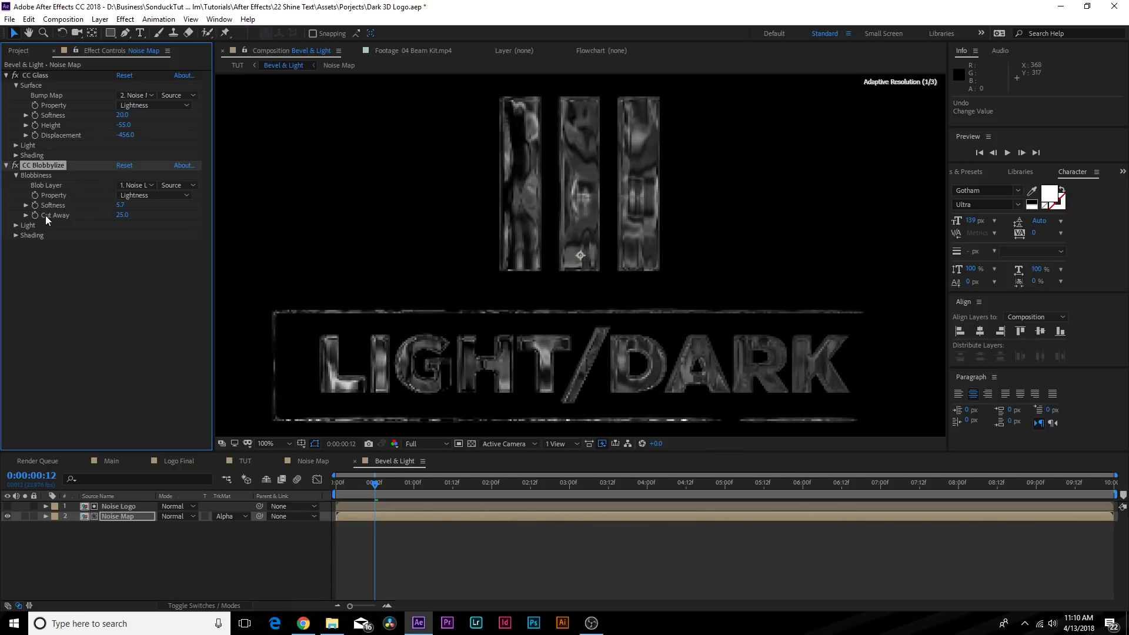
{"action": "left_click_drag", "start_coordinate": [120, 204], "coordinate": [109, 205]}
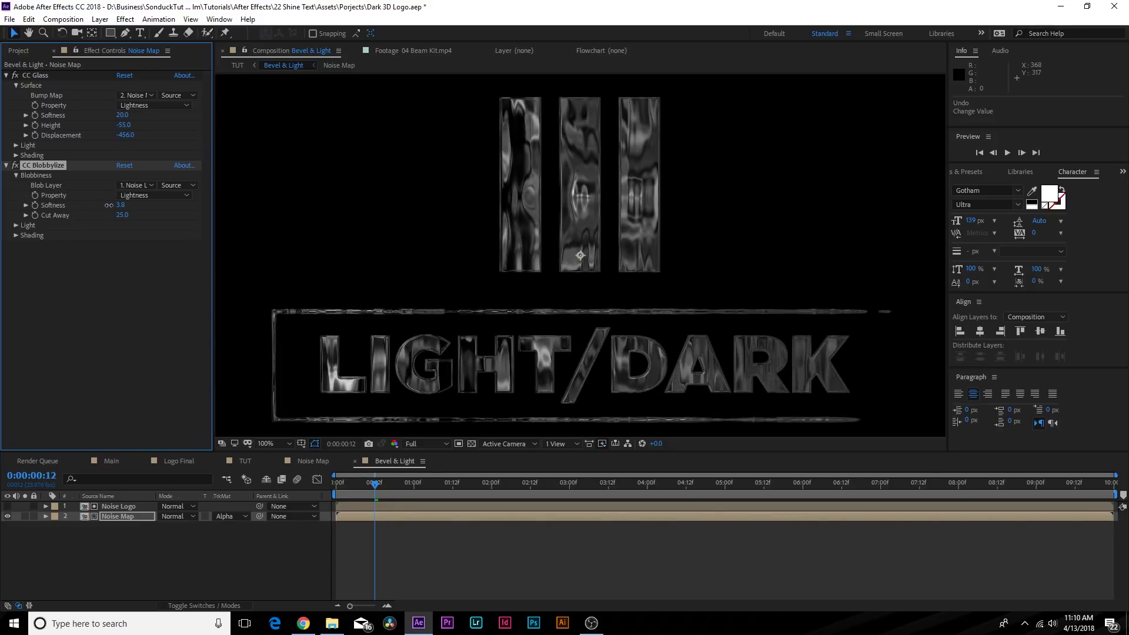
{"action": "left_click", "coordinate": [122, 215]}
{"action": "type", "text": "100"}
{"action": "key", "text": "Return"}
{"action": "left_click_drag", "start_coordinate": [106, 221], "coordinate": [35, 226]}
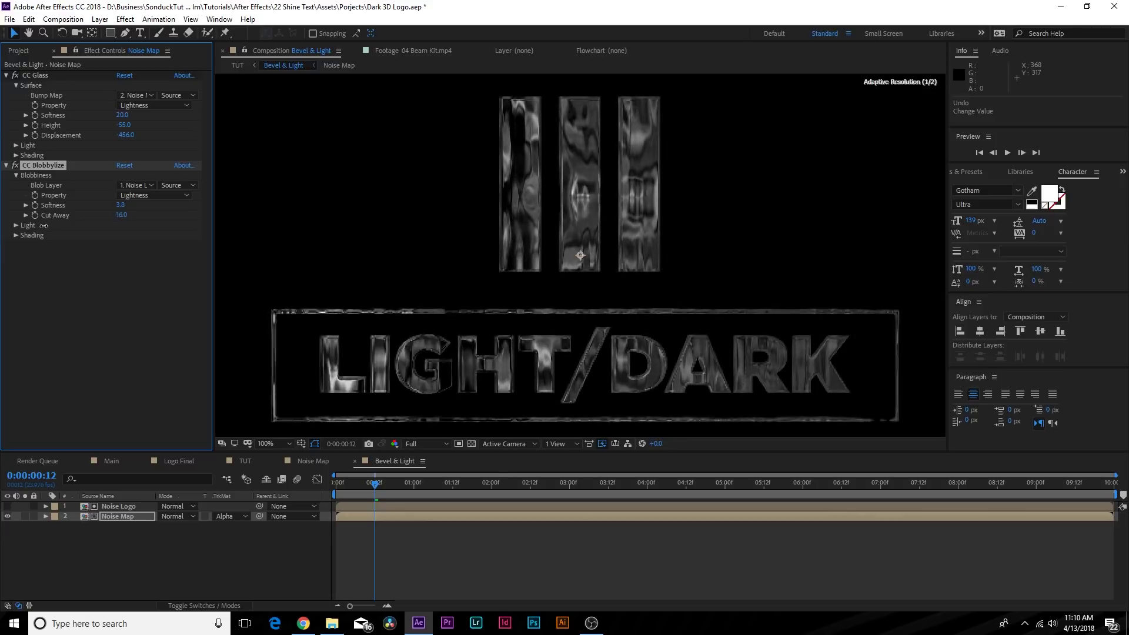
Change CC Blobbylize's light to a Point Light positioned at 1124, 495 and check the lit logo at different times.
{"action": "left_click", "coordinate": [16, 226]}
{"action": "left_click", "coordinate": [144, 266]}
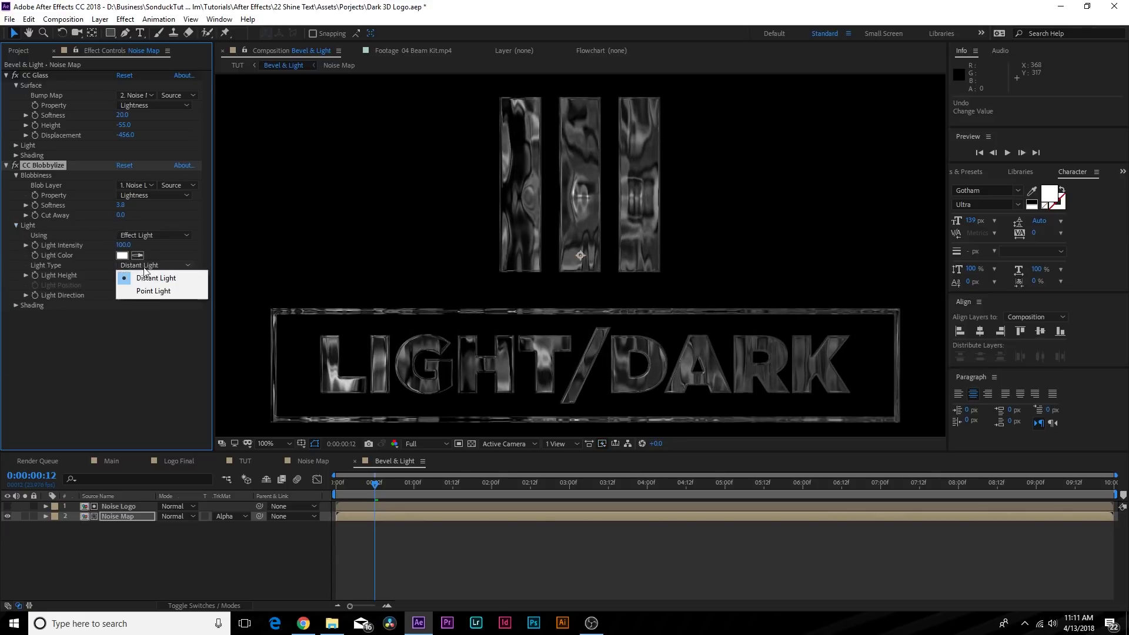
{"action": "left_click", "coordinate": [144, 286]}
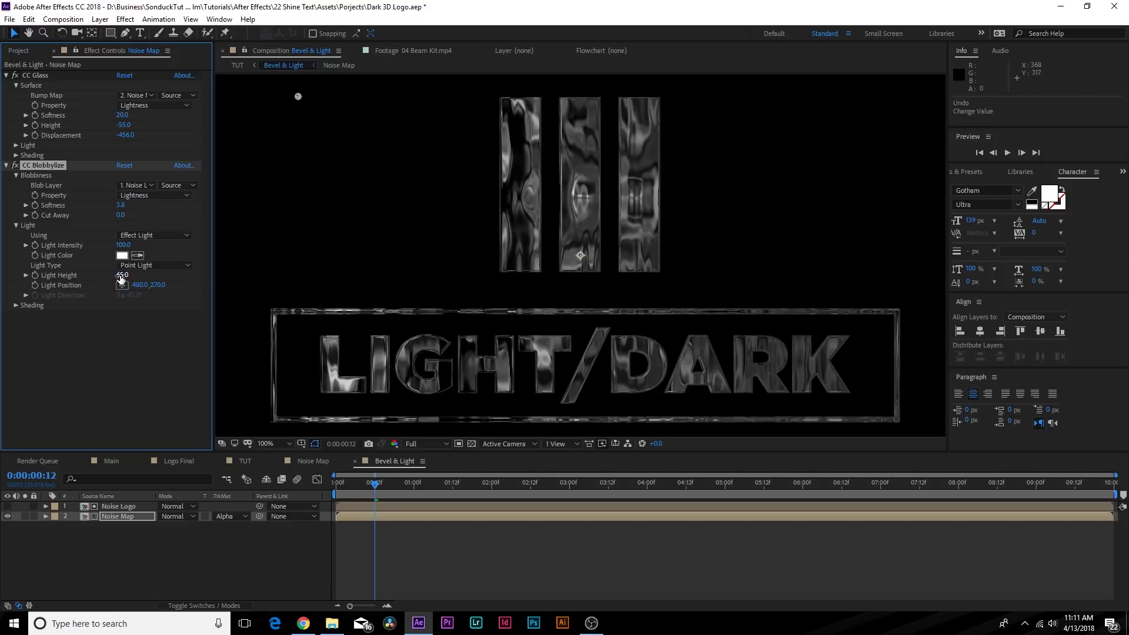
{"action": "left_click_drag", "start_coordinate": [143, 285], "coordinate": [229, 280]}
{"action": "left_click_drag", "start_coordinate": [141, 285], "coordinate": [3, 292]}
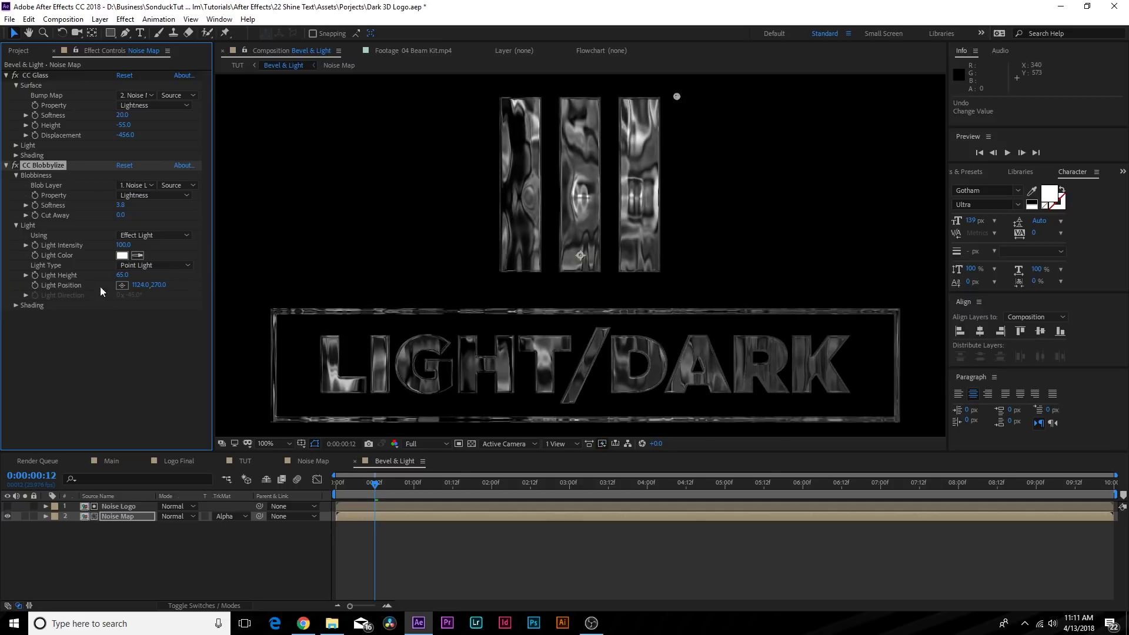
{"action": "left_click_drag", "start_coordinate": [159, 288], "coordinate": [265, 298]}
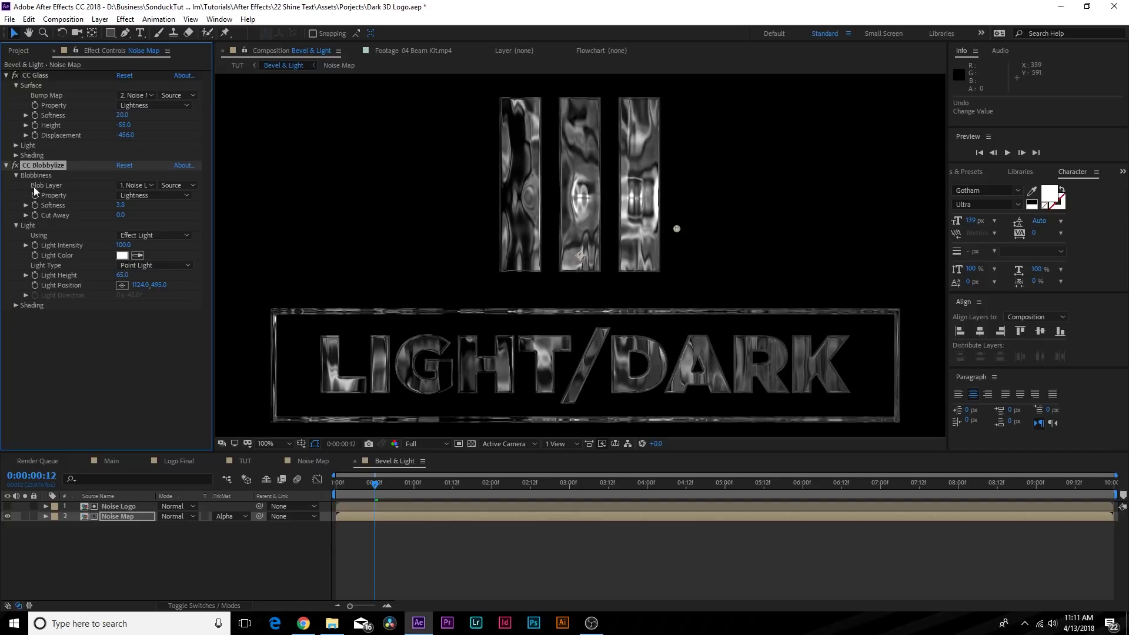
{"action": "key", "text": "comma"}
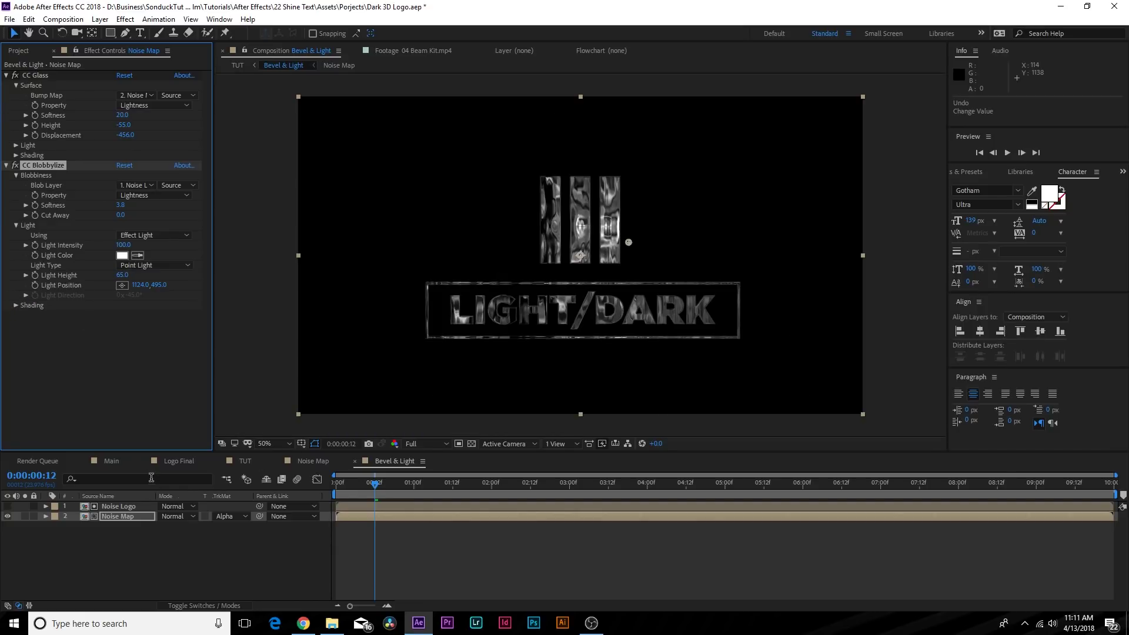
{"action": "left_click", "coordinate": [352, 490]}
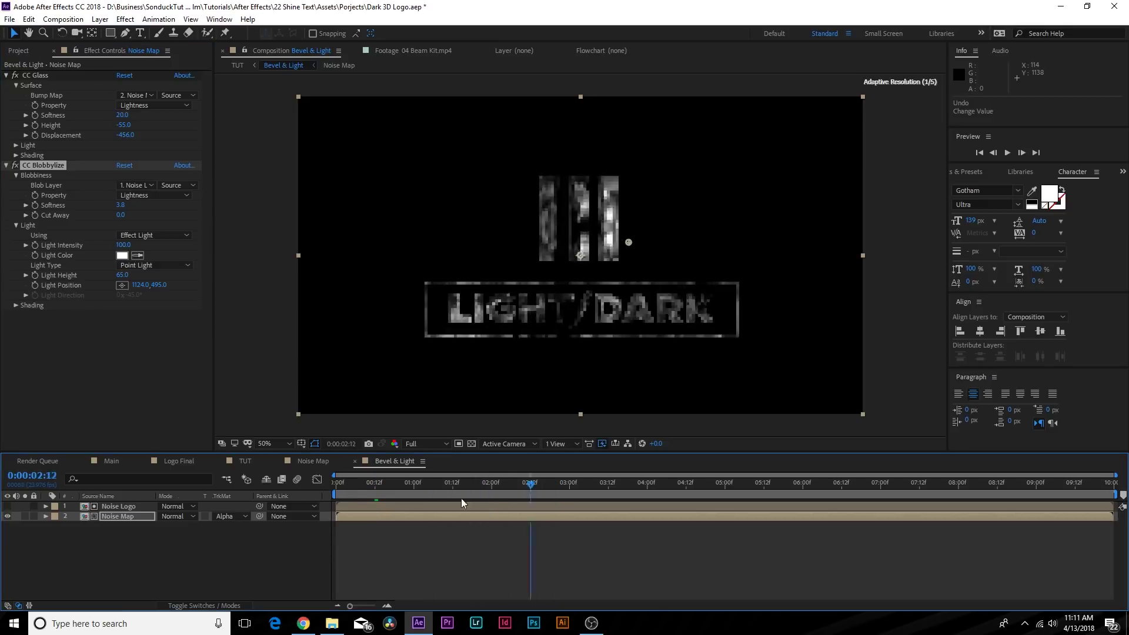
{"action": "key", "text": "period"}
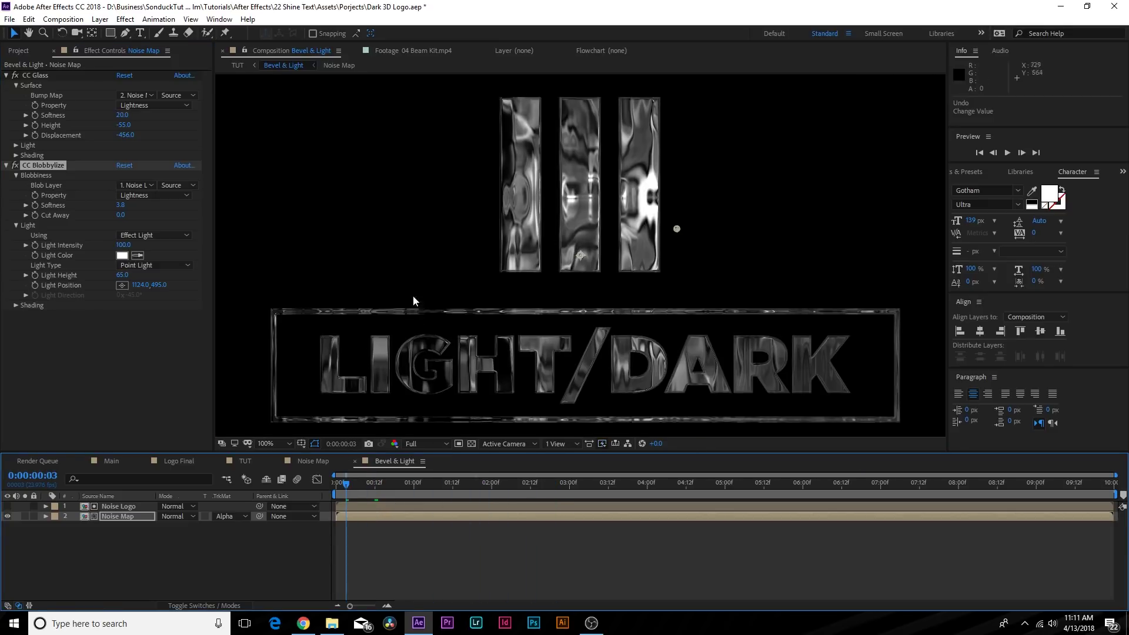
{"action": "left_click", "coordinate": [471, 444]}
{"action": "left_click", "coordinate": [472, 444]}
Try lowering the Noise layer's opacity to 41% in the Noise Map composition, view it in Bevel & Light, and restore 100%.
{"action": "double_click", "coordinate": [111, 514]}
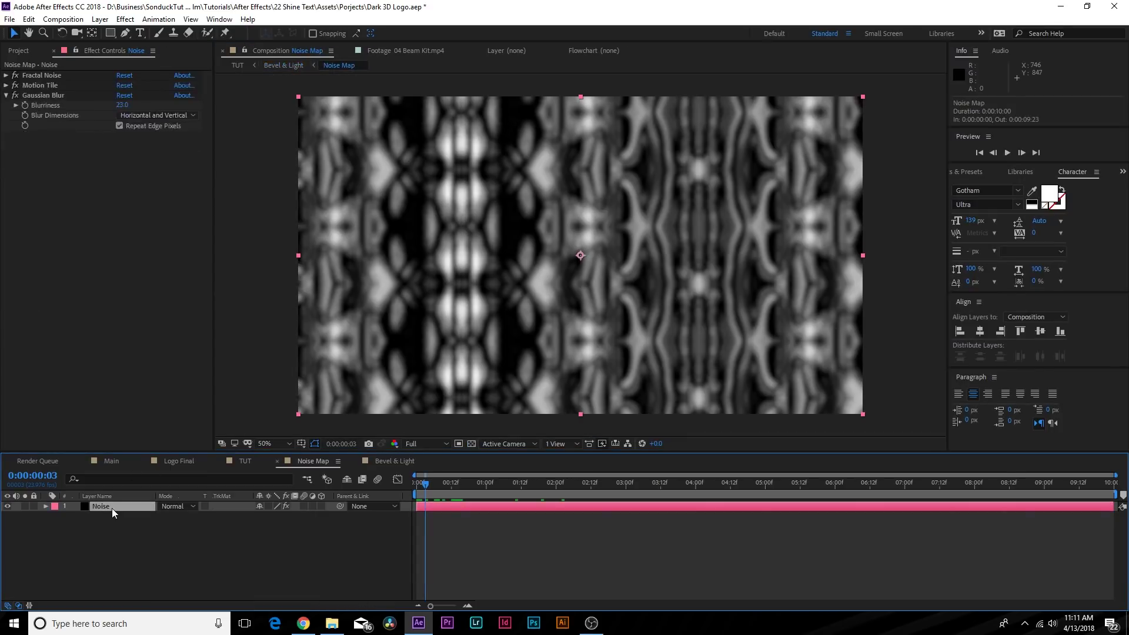
{"action": "key", "text": "t"}
{"action": "left_click_drag", "start_coordinate": [261, 517], "coordinate": [227, 519]}
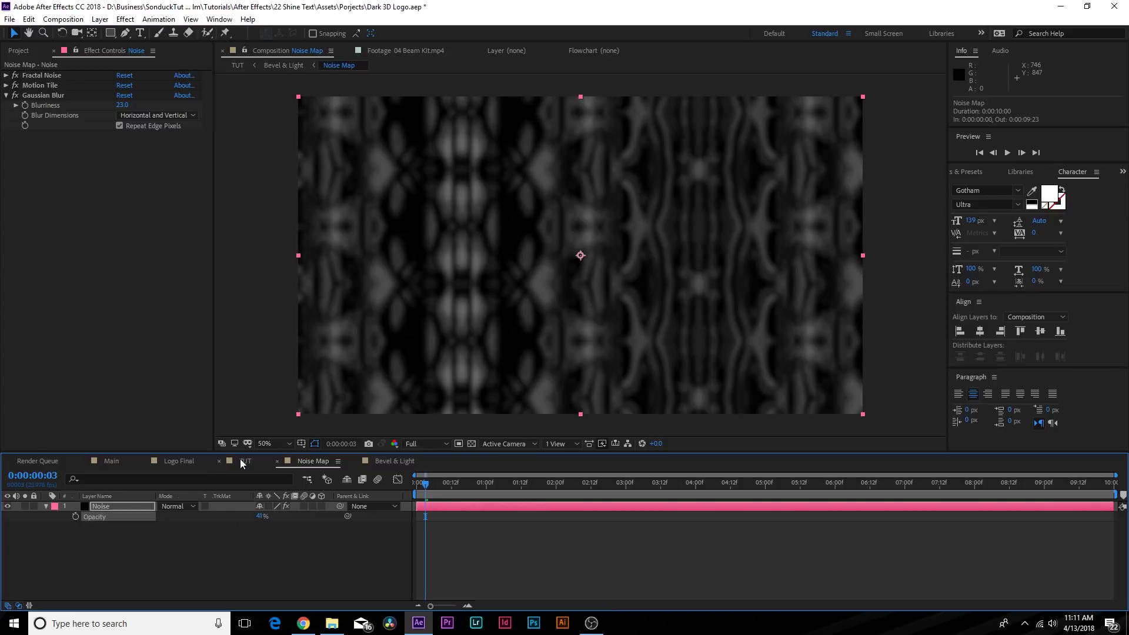
{"action": "left_click", "coordinate": [390, 461]}
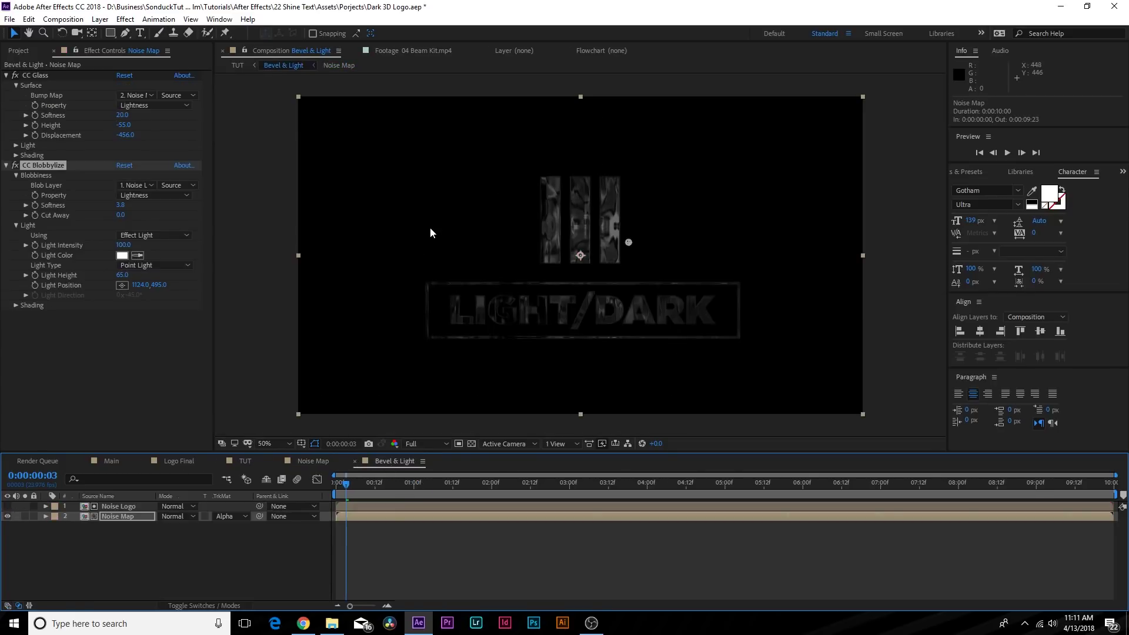
{"action": "double_click", "coordinate": [111, 517]}
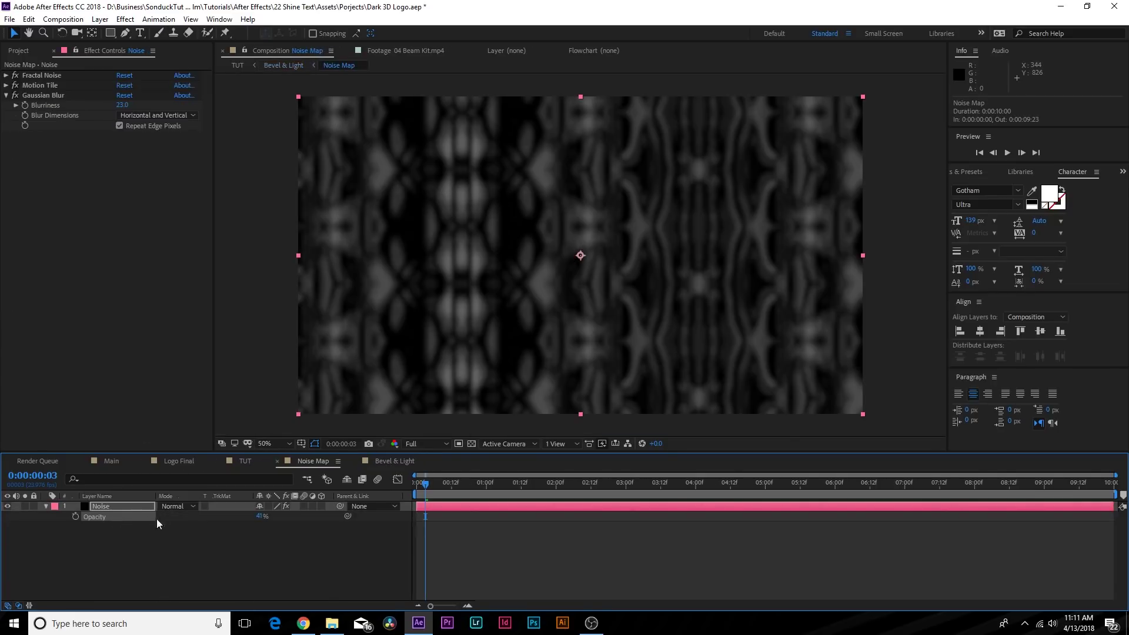
{"action": "left_click_drag", "start_coordinate": [255, 517], "coordinate": [277, 516]}
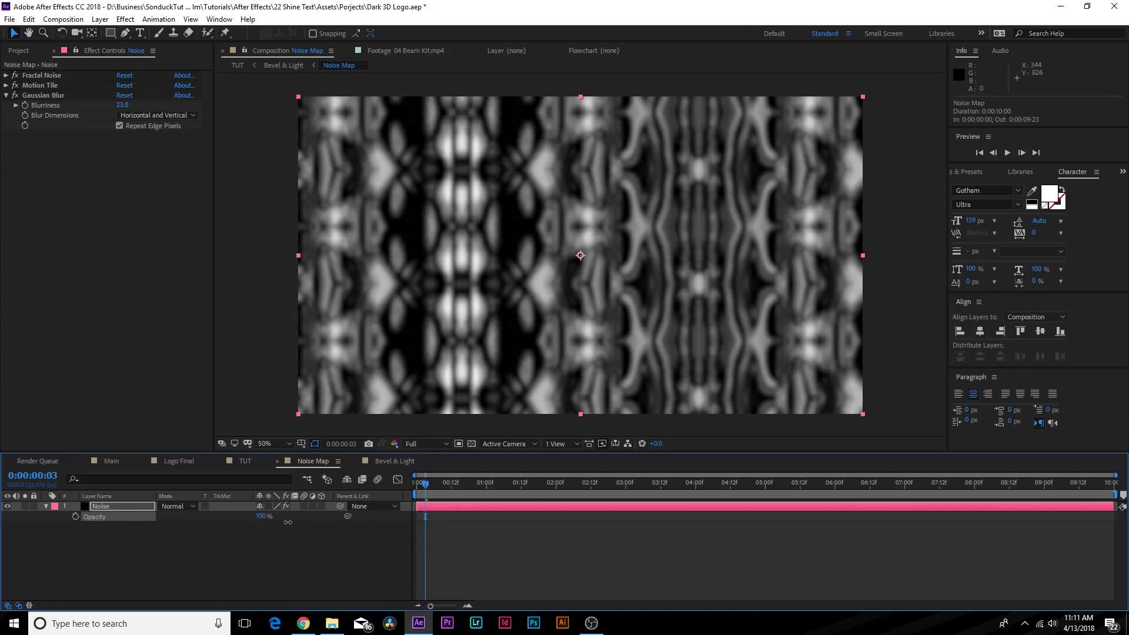
{"action": "key", "text": "shift+period"}
Preview the texture images in the project's Elements folder to compare them as overlays for the logo.
{"action": "left_click", "coordinate": [18, 51]}
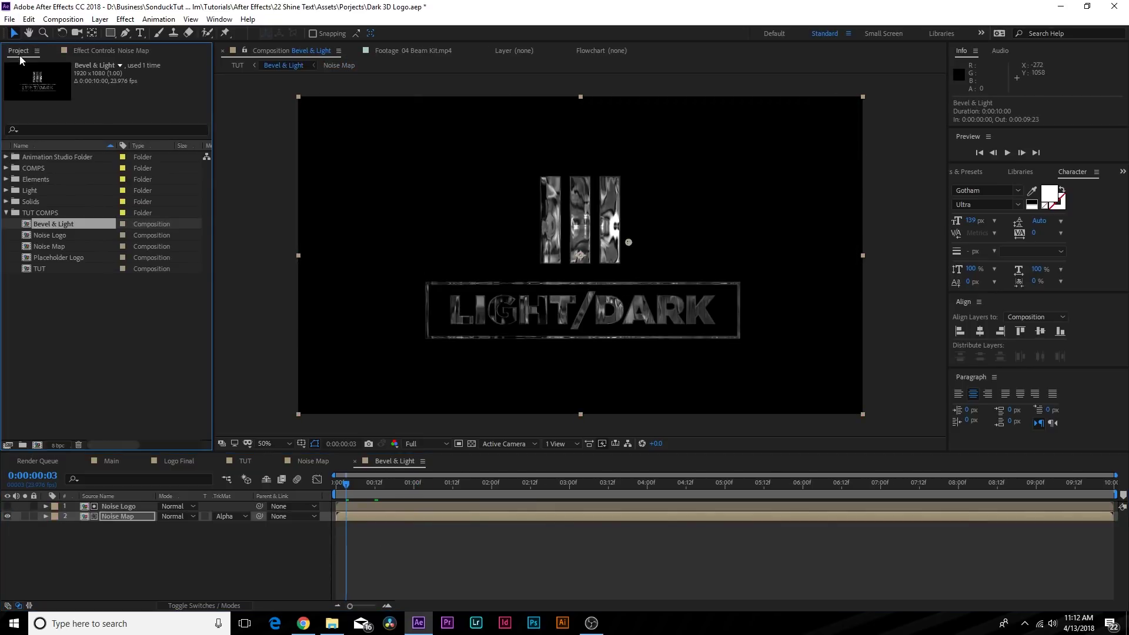
{"action": "left_click", "coordinate": [6, 179]}
{"action": "double_click", "coordinate": [47, 224]}
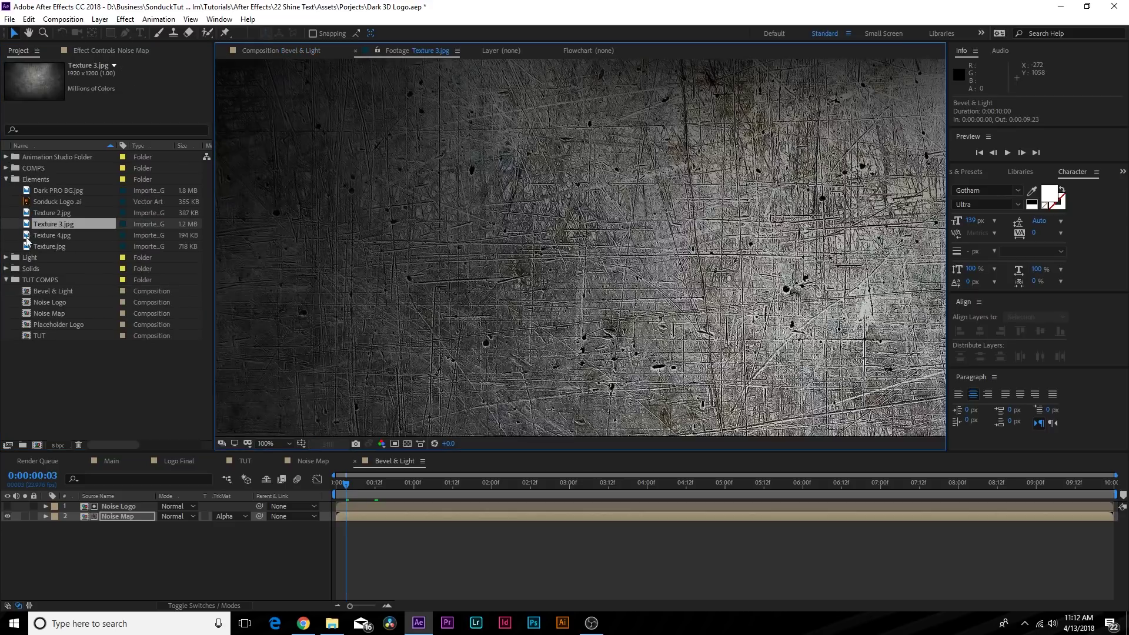
{"action": "double_click", "coordinate": [28, 236]}
{"action": "double_click", "coordinate": [28, 247]}
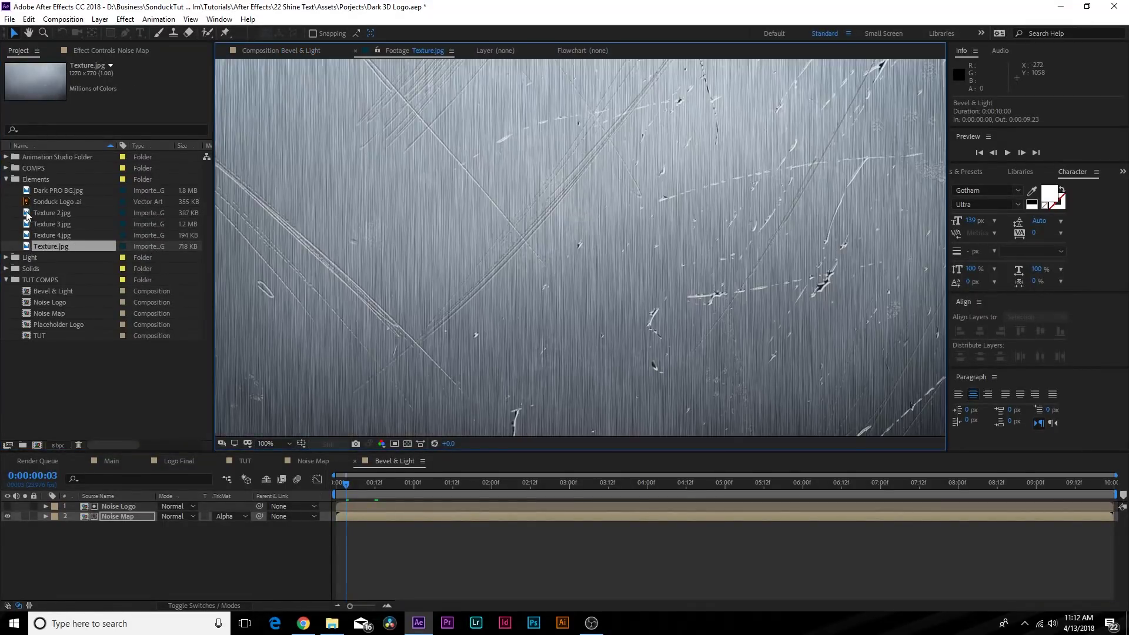
{"action": "left_click", "coordinate": [27, 201]}
{"action": "double_click", "coordinate": [28, 213]}
{"action": "double_click", "coordinate": [28, 191]}
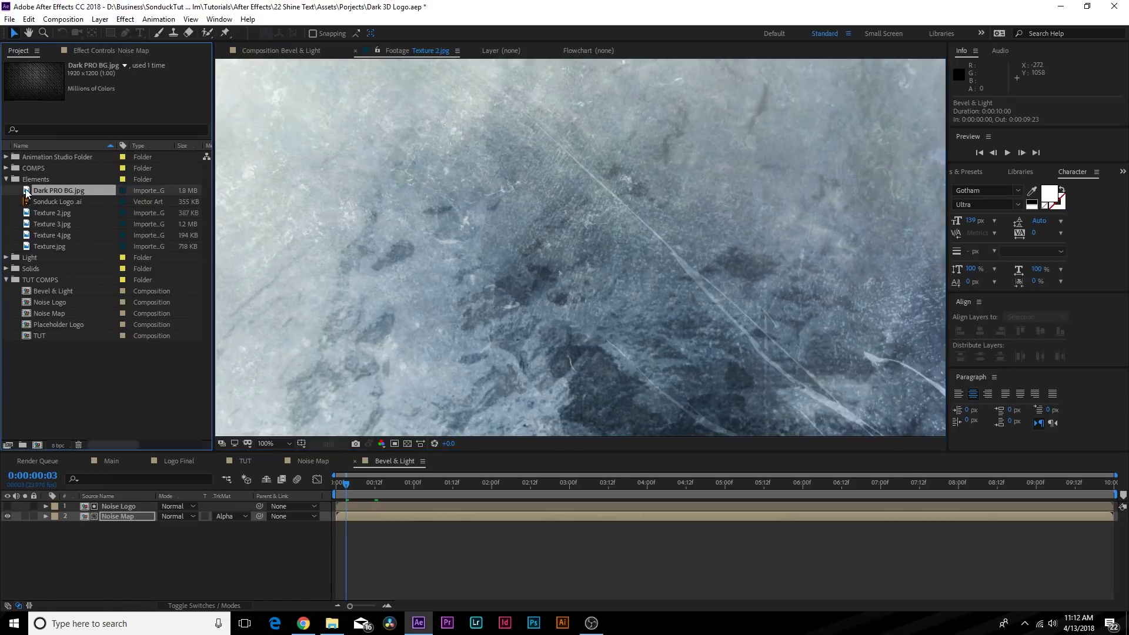
{"action": "double_click", "coordinate": [29, 235]}
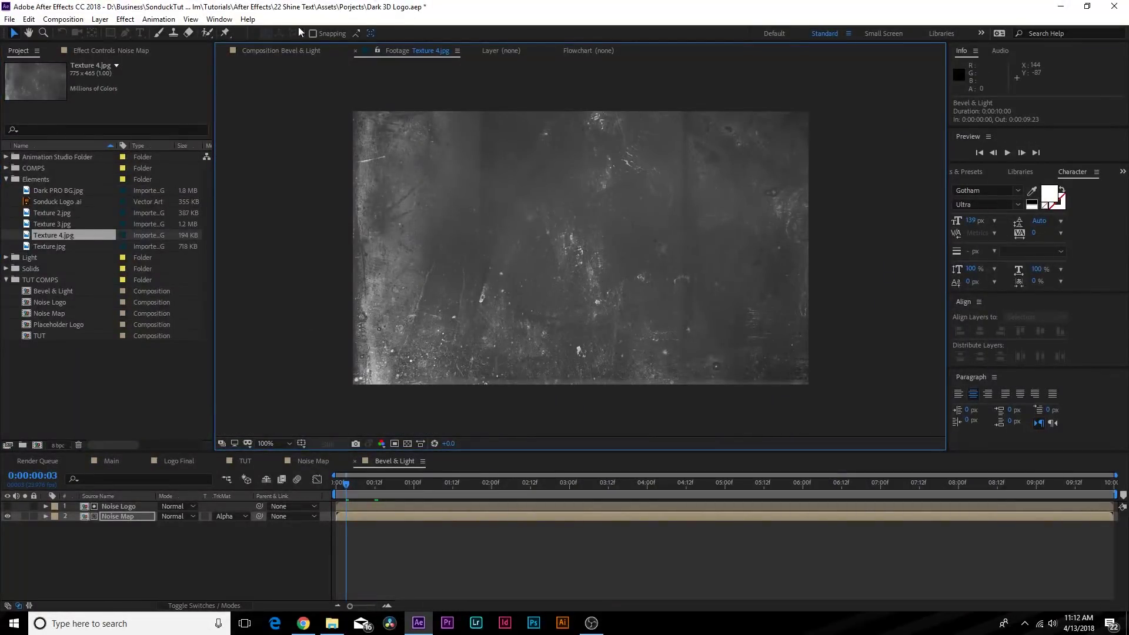
Add Texture 4.jpg on top of the Bevel & Light layers and alpha-matte it with another Noise Logo layer placed above it.
{"action": "left_click_drag", "start_coordinate": [59, 235], "coordinate": [133, 506]}
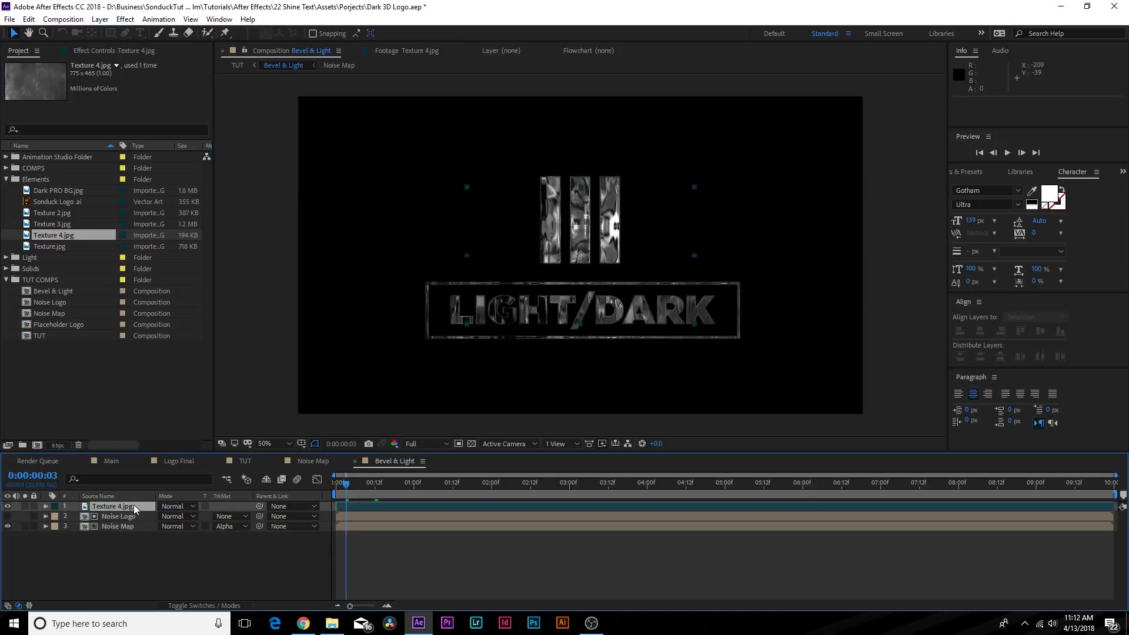
{"action": "left_click", "coordinate": [41, 304]}
{"action": "left_click_drag", "start_coordinate": [27, 303], "coordinate": [110, 509]}
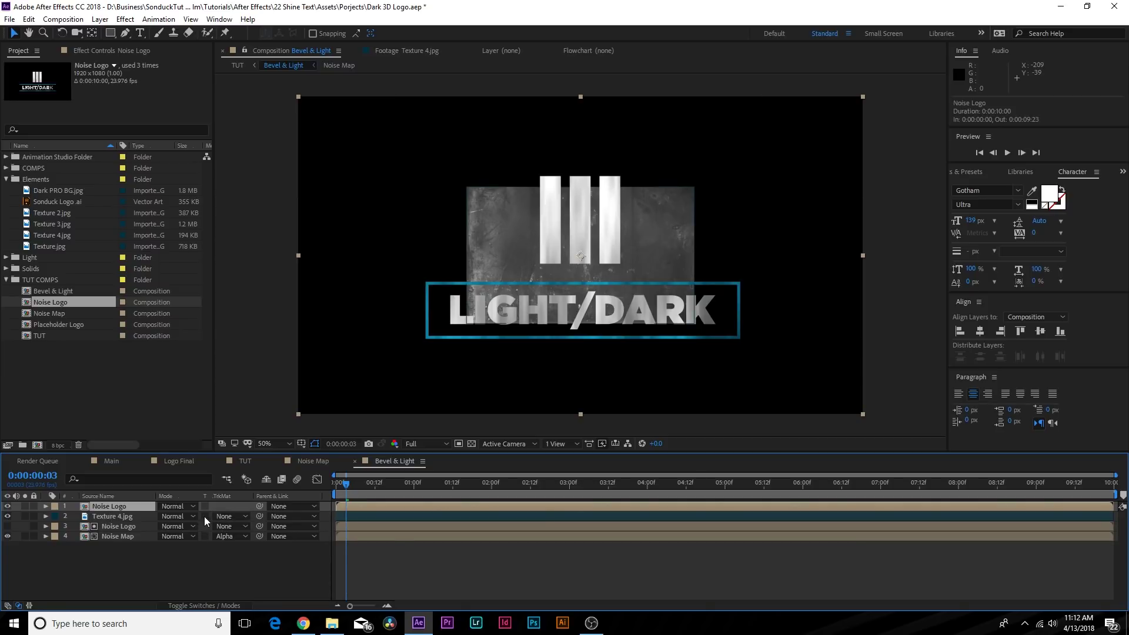
{"action": "left_click", "coordinate": [232, 517]}
{"action": "left_click", "coordinate": [235, 544]}
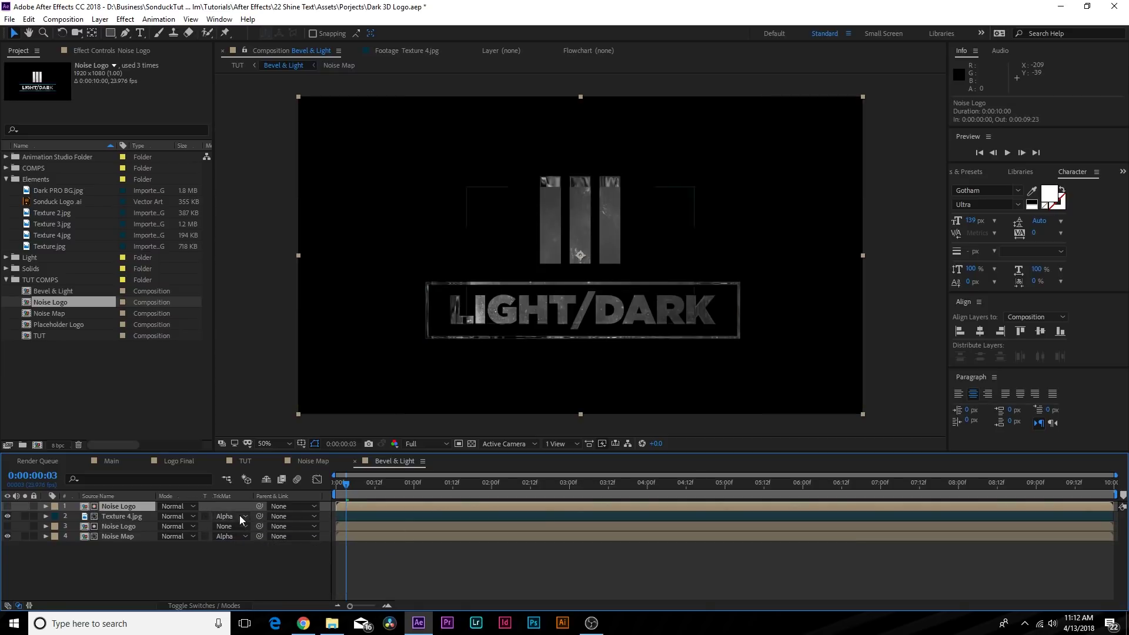
Scale the Texture 4.jpg layer to 166% and set its blending mode to Add.
{"action": "left_click", "coordinate": [126, 515]}
{"action": "key", "text": "s"}
{"action": "left_click_drag", "start_coordinate": [175, 526], "coordinate": [210, 527]}
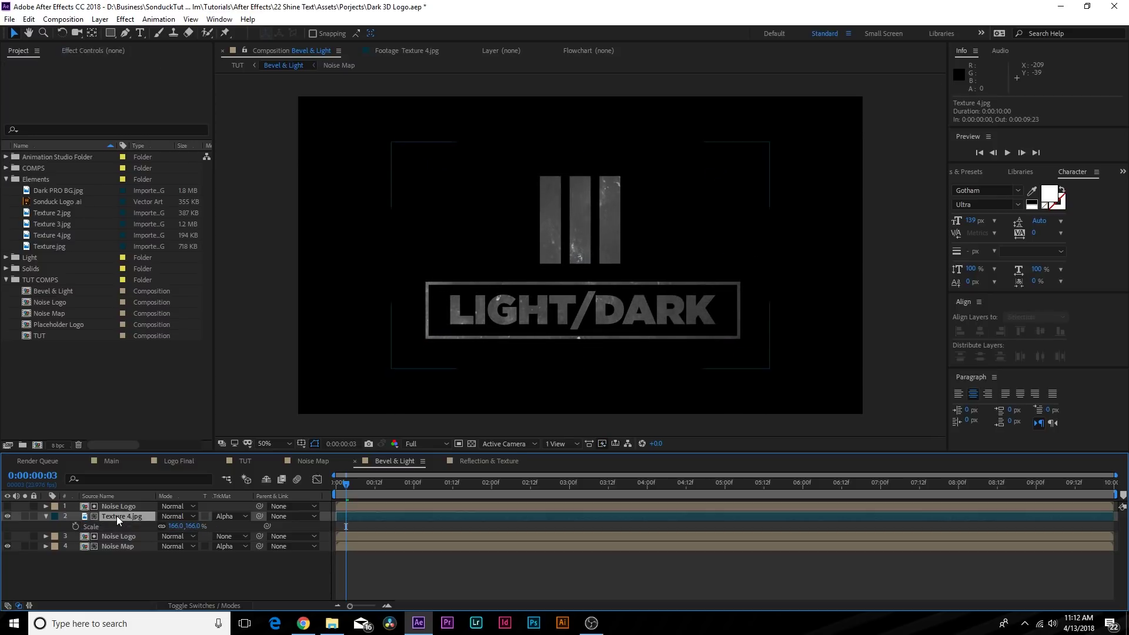
{"action": "left_click", "coordinate": [176, 517]}
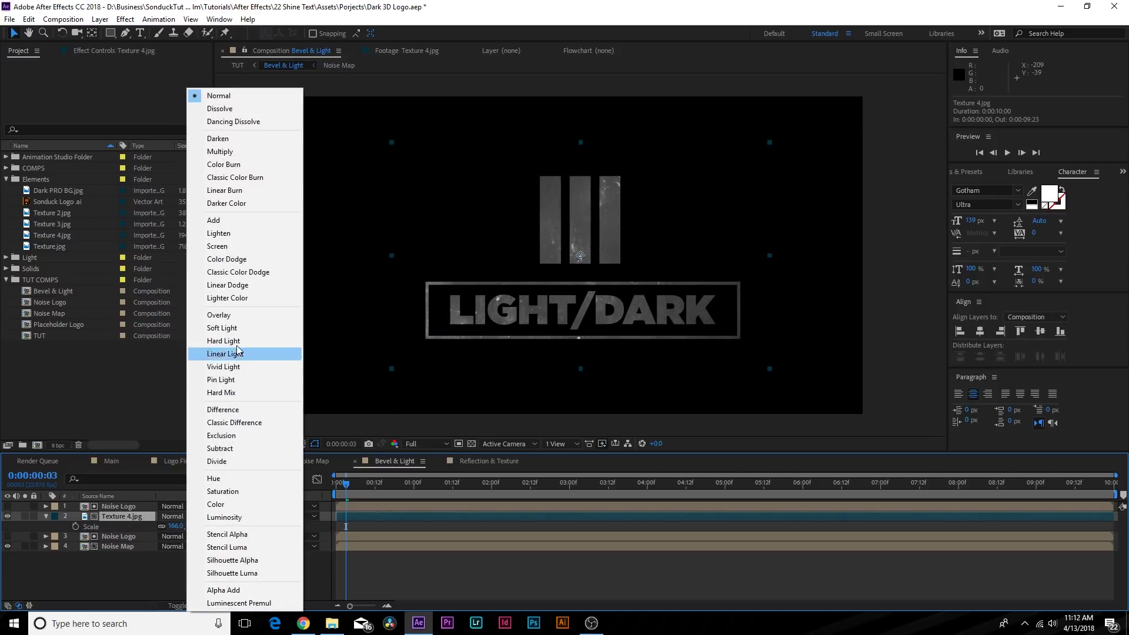
{"action": "left_click", "coordinate": [213, 221]}
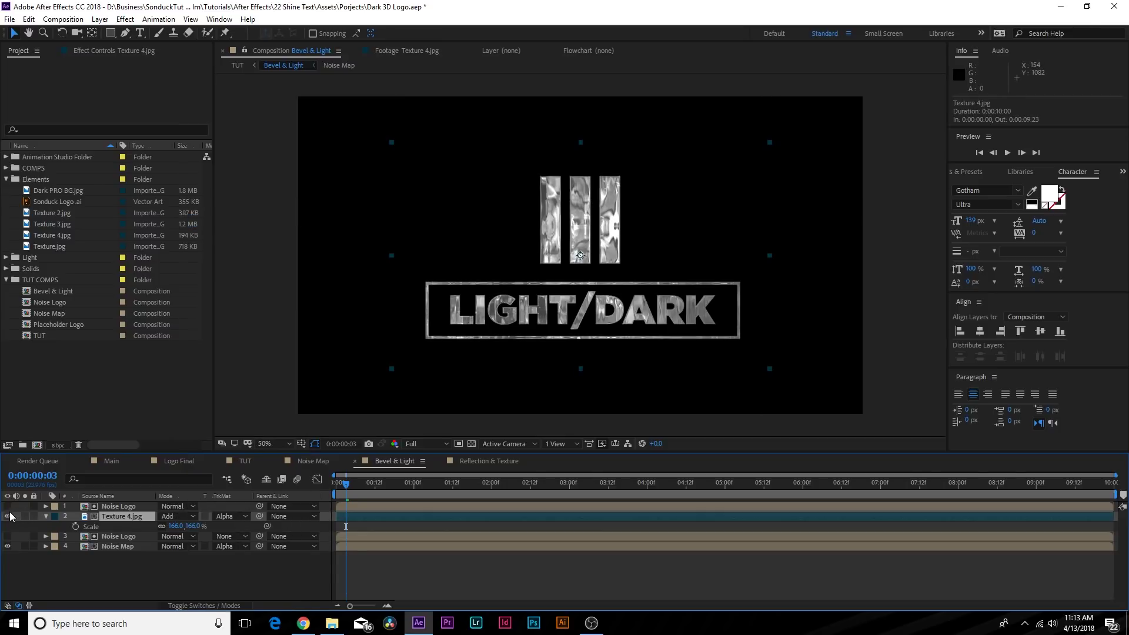
{"action": "key", "text": "period"}
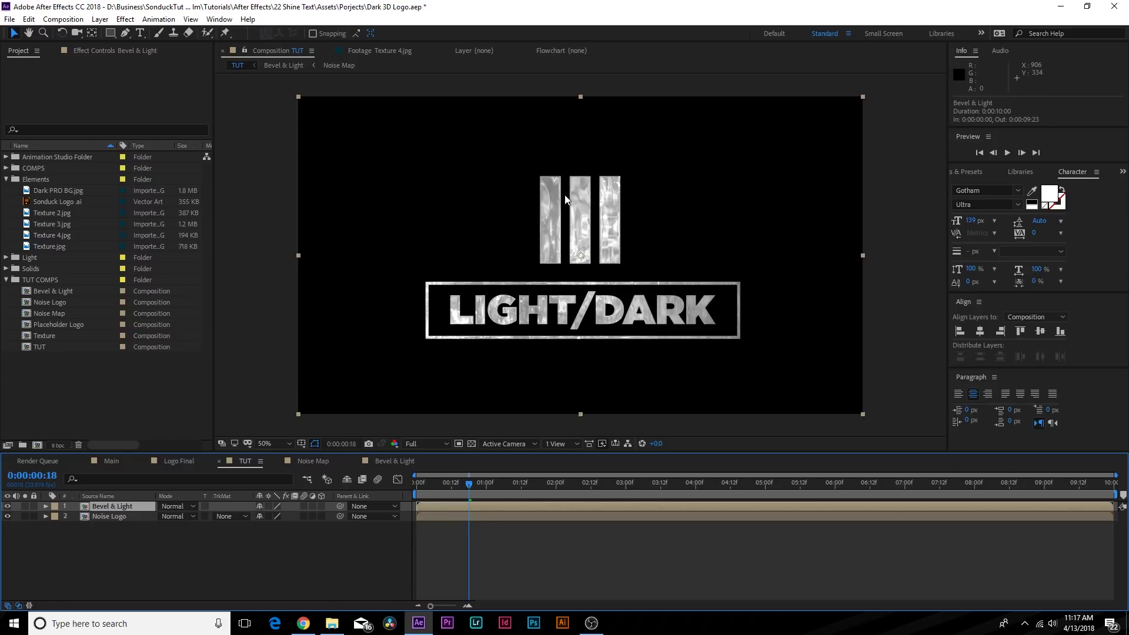
Place Placeholder Logo on top of the TUT composition and apply a Fill effect with the orange color FF7E00.
{"action": "left_click", "coordinate": [38, 324]}
{"action": "left_click_drag", "start_coordinate": [67, 324], "coordinate": [114, 506]}
{"action": "left_click", "coordinate": [132, 21]}
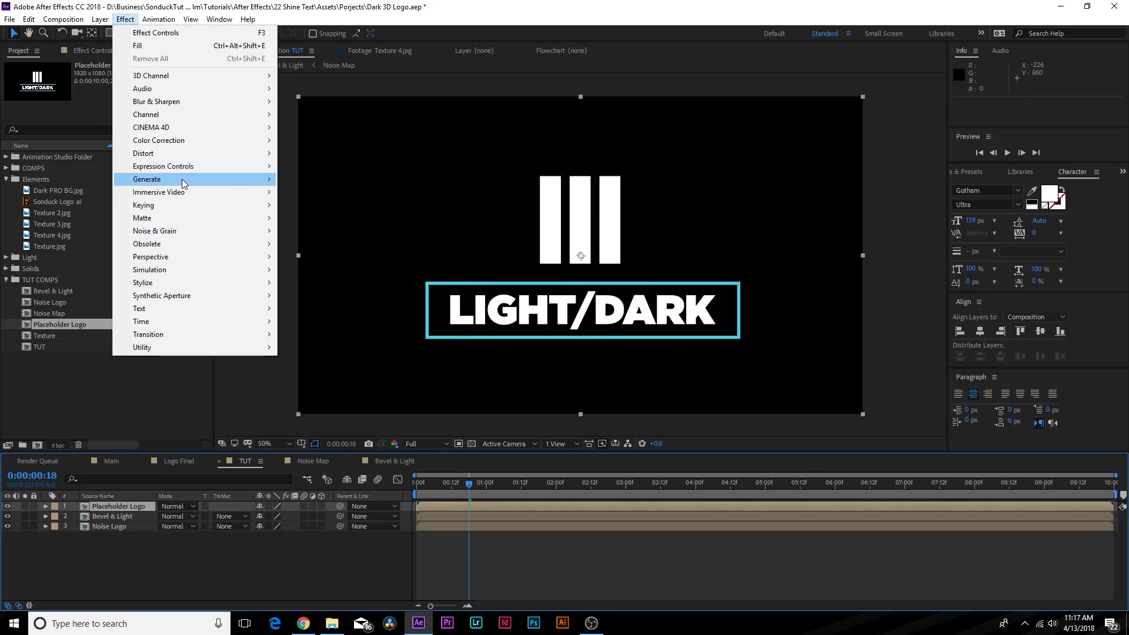
{"action": "mouse_move", "coordinate": [182, 179]}
{"action": "left_click", "coordinate": [300, 373]}
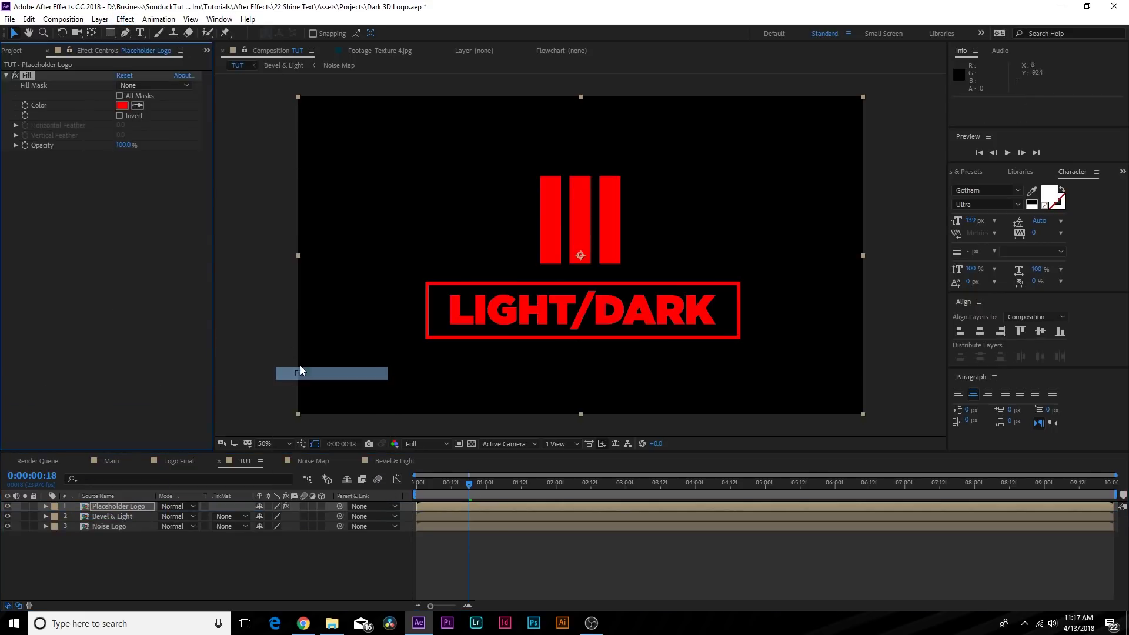
{"action": "left_click", "coordinate": [122, 106]}
{"action": "left_click", "coordinate": [213, 300]}
{"action": "left_click_drag", "start_coordinate": [214, 304], "coordinate": [220, 343]}
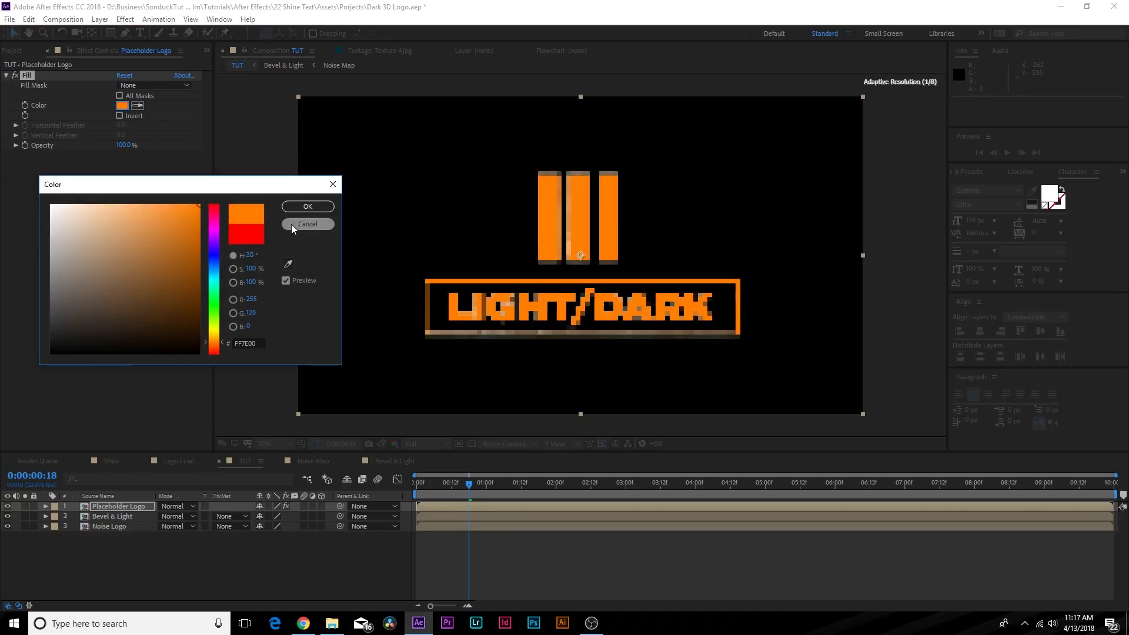
{"action": "left_click", "coordinate": [306, 207]}
Set the Placeholder Logo layer's blending mode to Overlay and inspect the logo close up against the transparency grid.
{"action": "left_click", "coordinate": [177, 506]}
{"action": "left_click", "coordinate": [238, 314]}
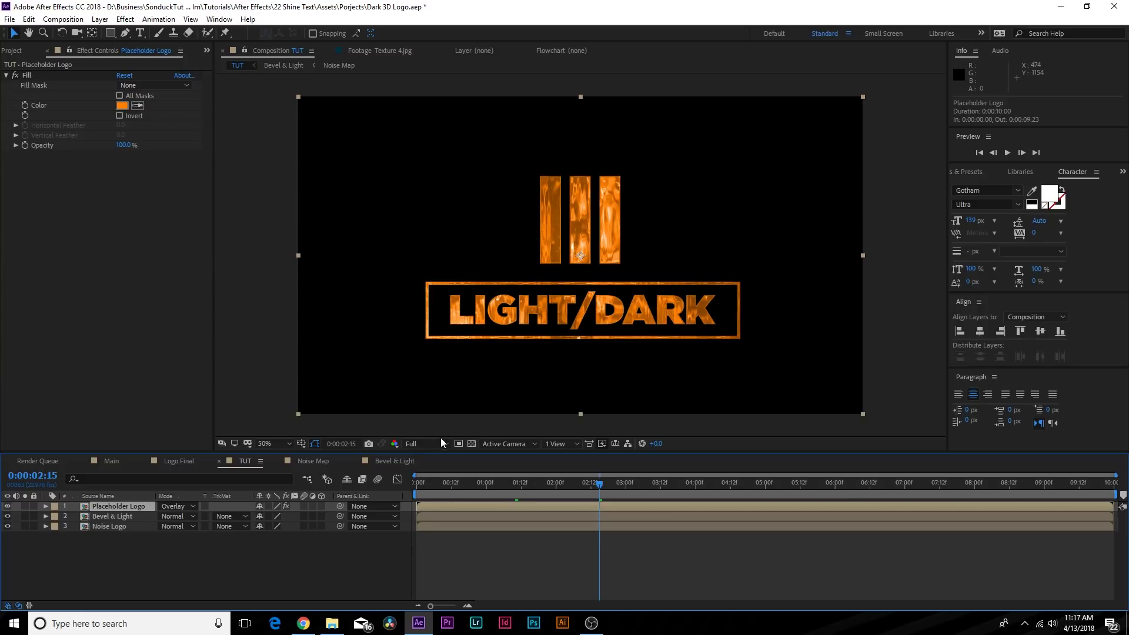
{"action": "left_click", "coordinate": [473, 444]}
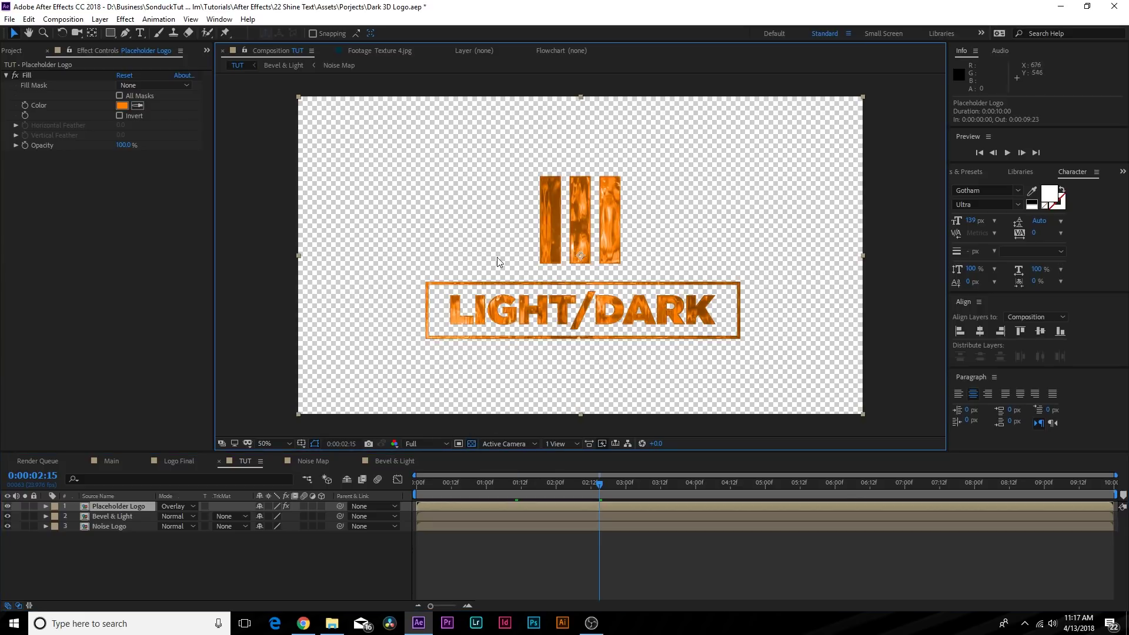
{"action": "key", "text": "period"}
{"action": "key", "text": "period"}
{"action": "key", "text": "comma"}
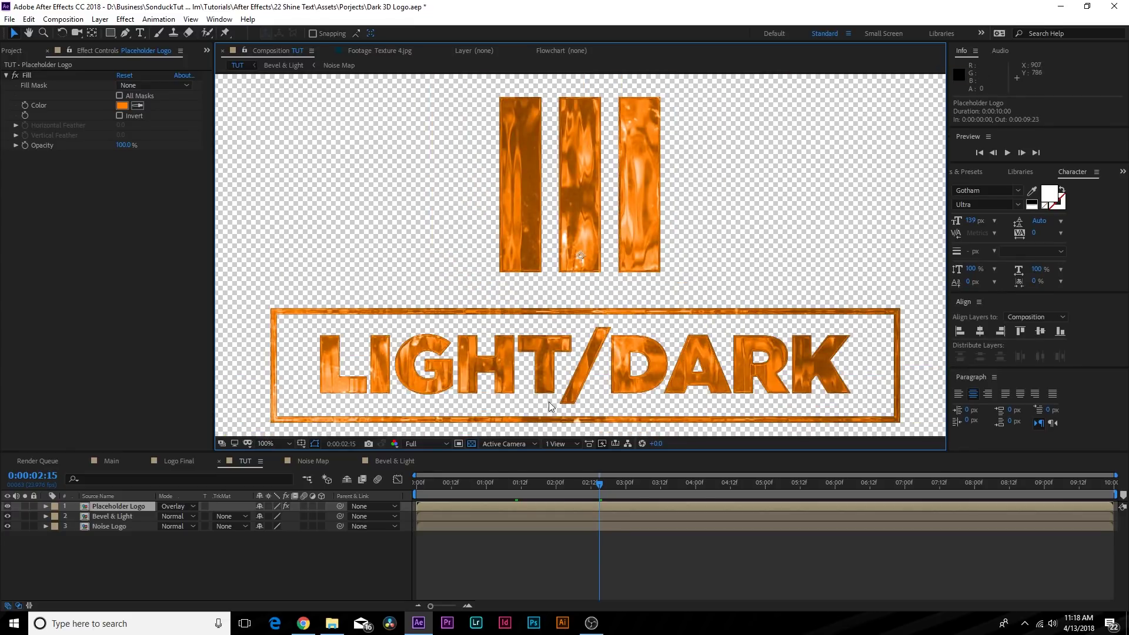
{"action": "left_click", "coordinate": [471, 445]}
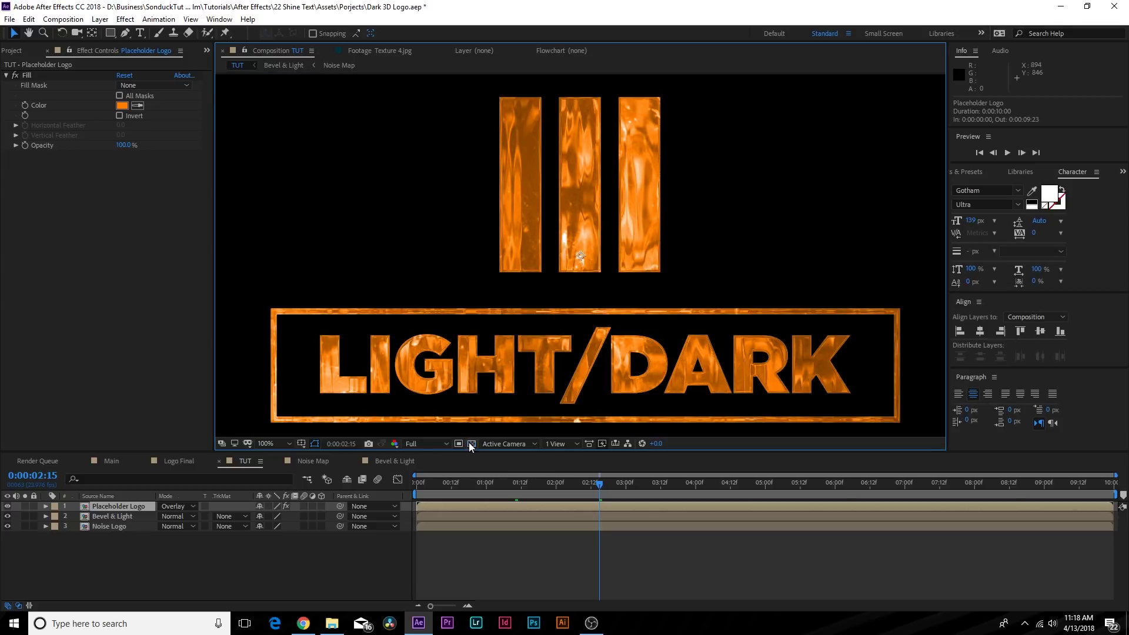
Duplicate the Noise Logo layer at the bottom of the TUT composition's layer stack.
{"action": "left_click", "coordinate": [100, 526]}
{"action": "double_click", "coordinate": [113, 527]}
{"action": "key", "text": "ctrl+d"}
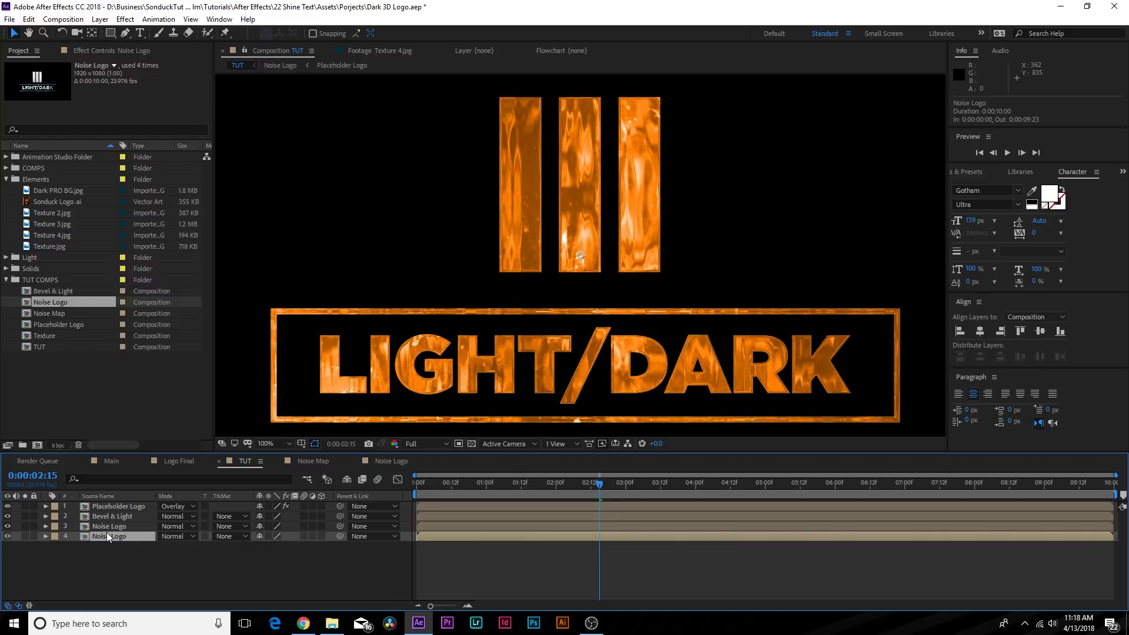
Pre-compose the duplicated Noise Logo layer into a new composition named Shadow.
{"action": "key", "text": "ctrl+shift+c"}
{"action": "type", "text": "Shad"}
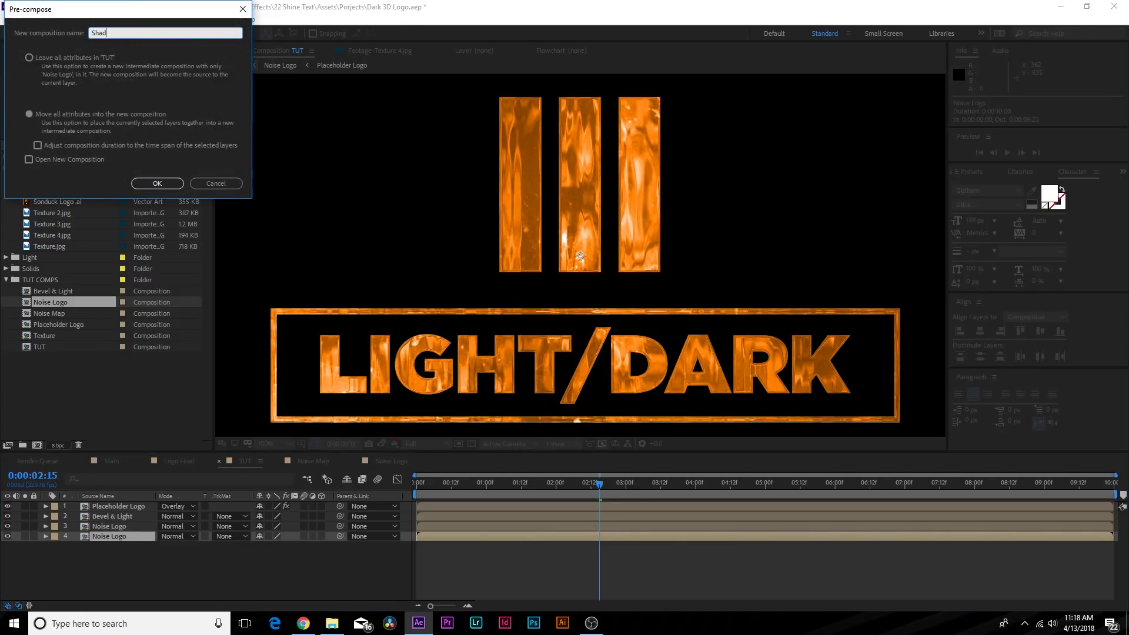
{"action": "type", "text": "ow"}
{"action": "key", "text": "Return"}
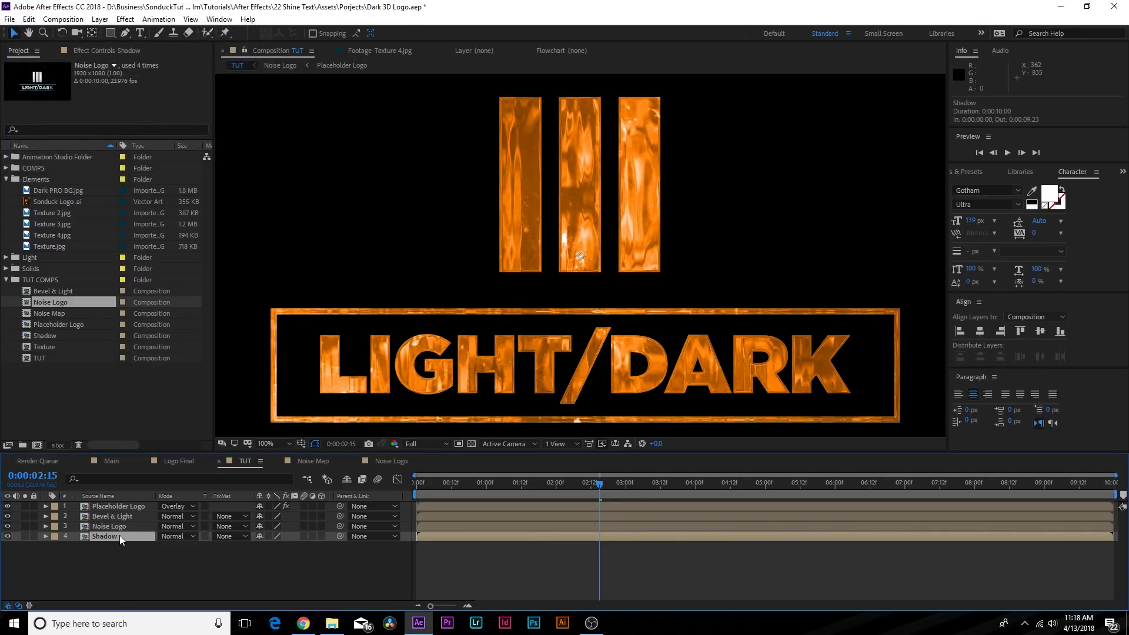
Open the Shadow composition, duplicate its Noise Logo layer and select the lower copy.
{"action": "double_click", "coordinate": [119, 535]}
{"action": "left_click", "coordinate": [108, 506]}
{"action": "key", "text": "ctrl+d"}
{"action": "key", "text": "ctrl+Down"}
{"action": "key", "text": "comma"}
{"action": "key", "text": "comma"}
Apply CC Radial Fast Blur to the lower Noise Logo layer with its center at 960, -96 and an amount of 89.
{"action": "left_click", "coordinate": [125, 19]}
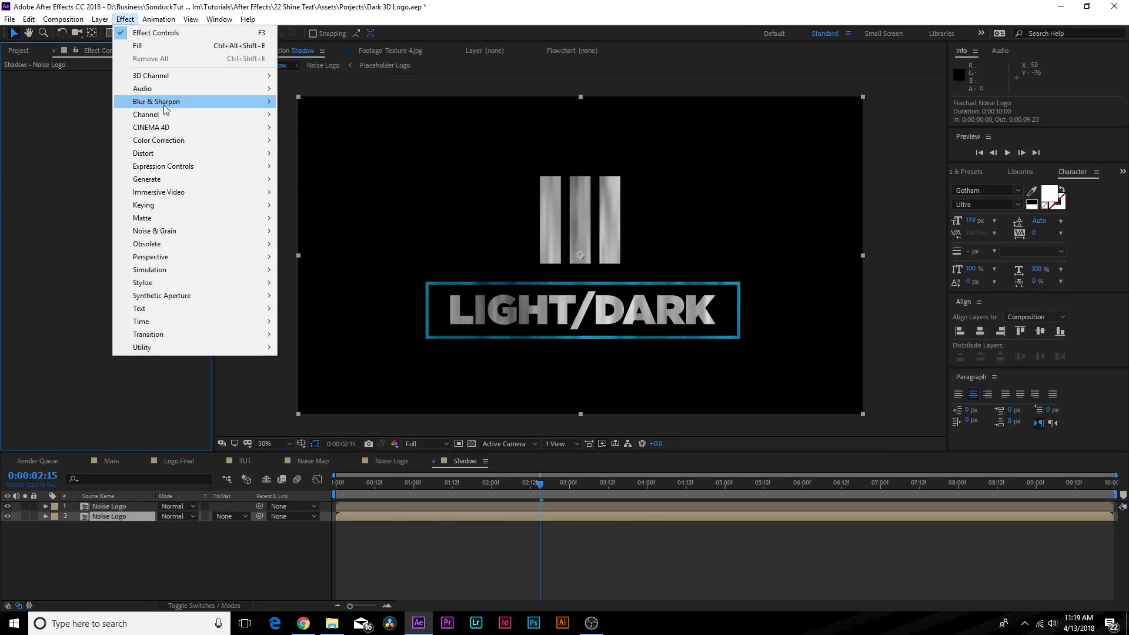
{"action": "mouse_move", "coordinate": [177, 101]}
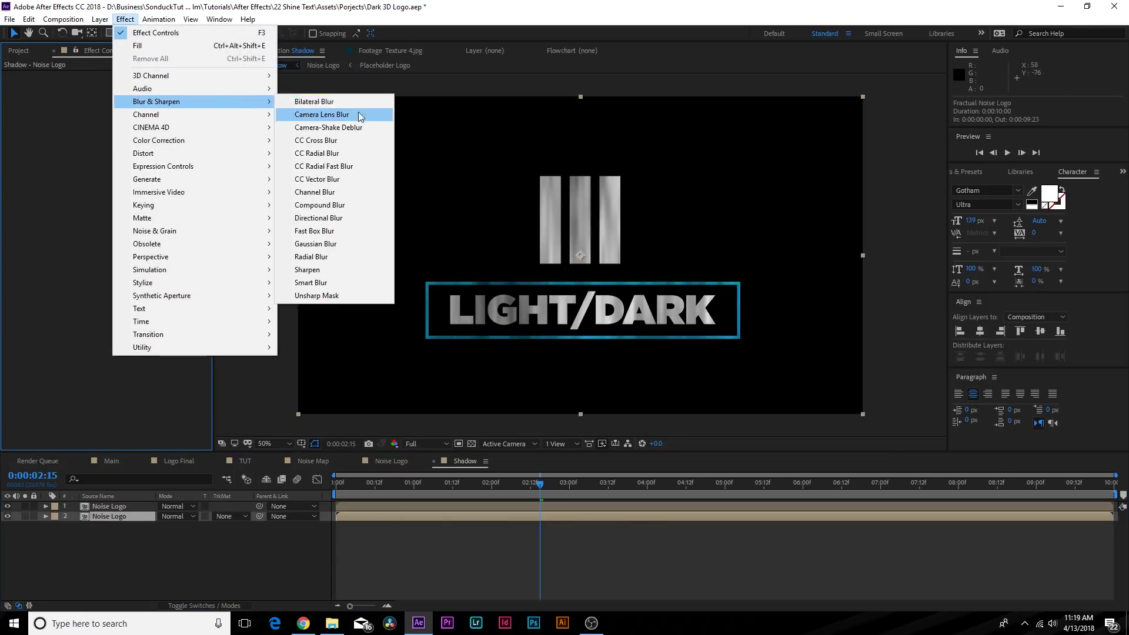
{"action": "left_click", "coordinate": [338, 166]}
{"action": "left_click", "coordinate": [122, 94]}
{"action": "type", "text": "25"}
{"action": "key", "text": "Return"}
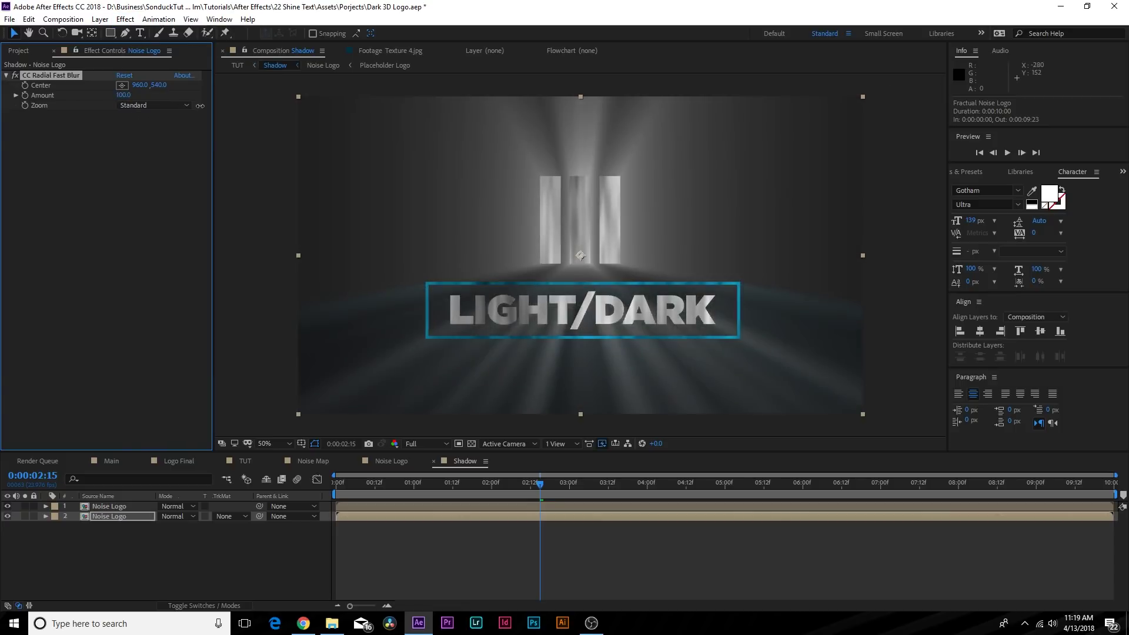
{"action": "mouse_move", "coordinate": [161, 109]}
{"action": "left_mouse_down"}
{"action": "mouse_move", "coordinate": [213, 111]}
{"action": "mouse_move", "coordinate": [129, 92]}
{"action": "left_mouse_up"}
Add a Fill effect with black (000000) to the blurred lower Noise Logo layer.
{"action": "left_click", "coordinate": [125, 19]}
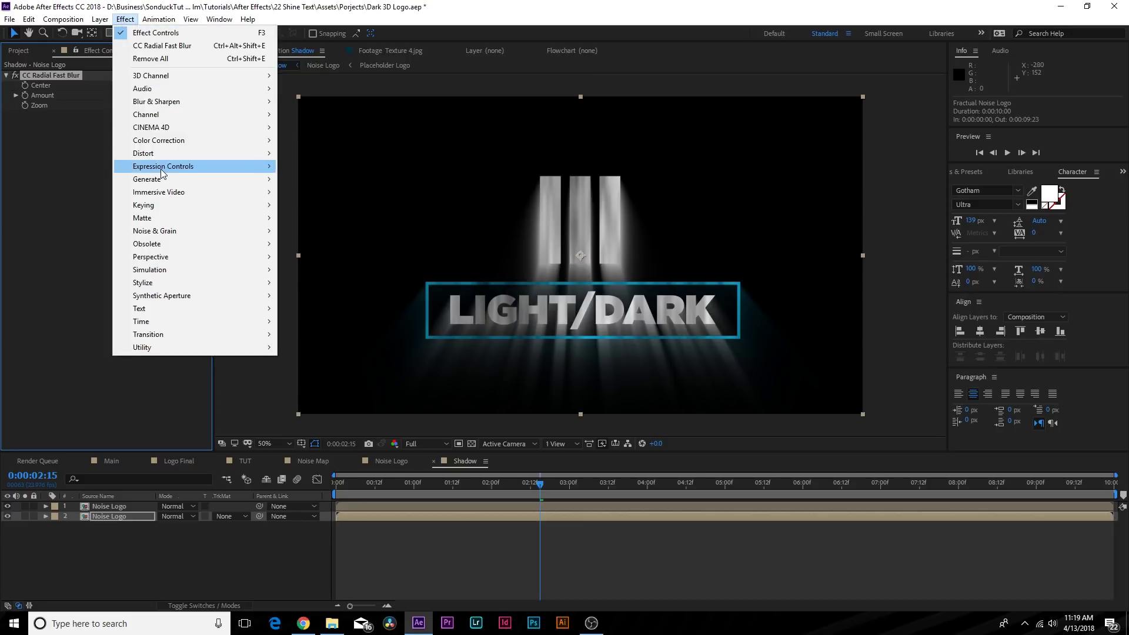
{"action": "mouse_move", "coordinate": [162, 179]}
{"action": "left_click", "coordinate": [293, 373]}
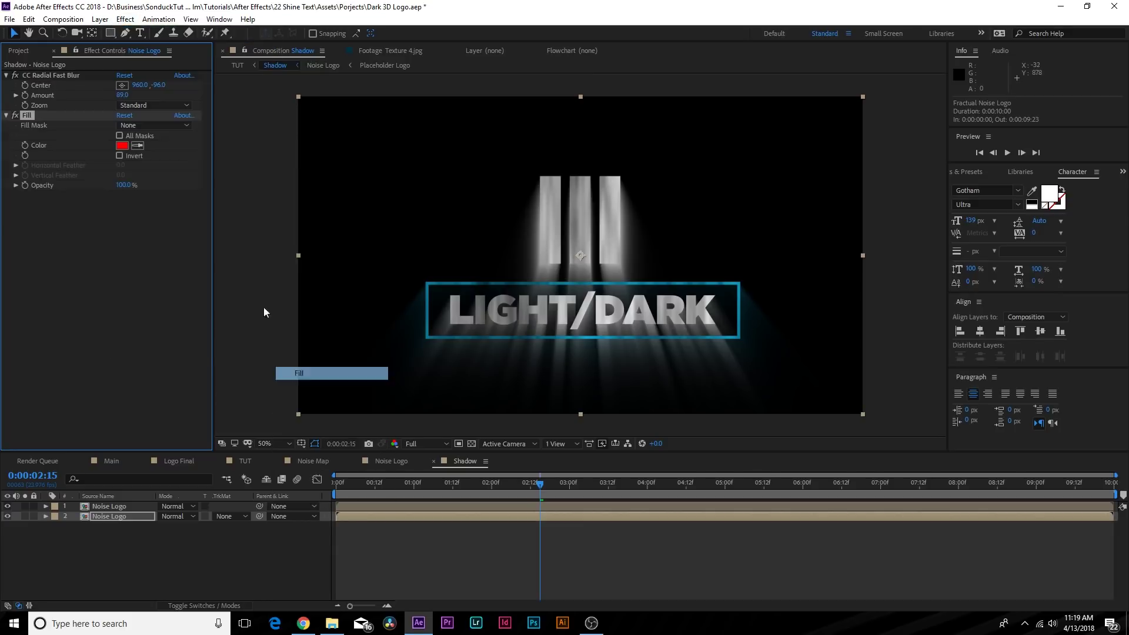
{"action": "left_click", "coordinate": [122, 147]}
{"action": "left_click_drag", "start_coordinate": [114, 294], "coordinate": [51, 352]}
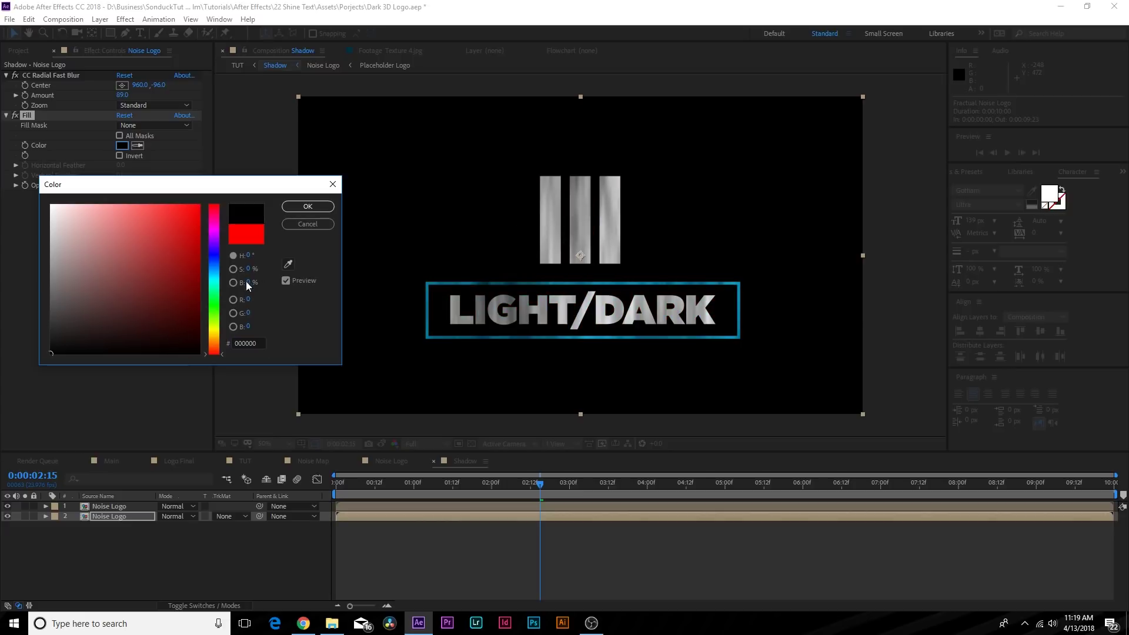
{"action": "left_click", "coordinate": [294, 210]}
Show the transparency grid and set the lower Noise Logo layer's track matte to Alpha Inverted Matte.
{"action": "left_click", "coordinate": [472, 443]}
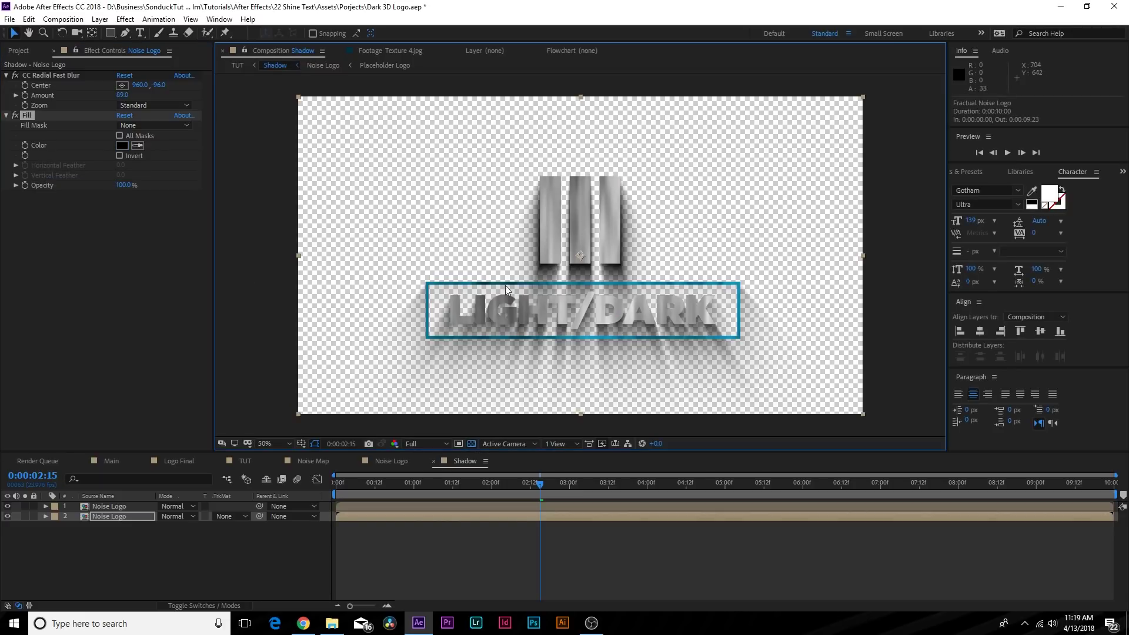
{"action": "left_click", "coordinate": [231, 516]}
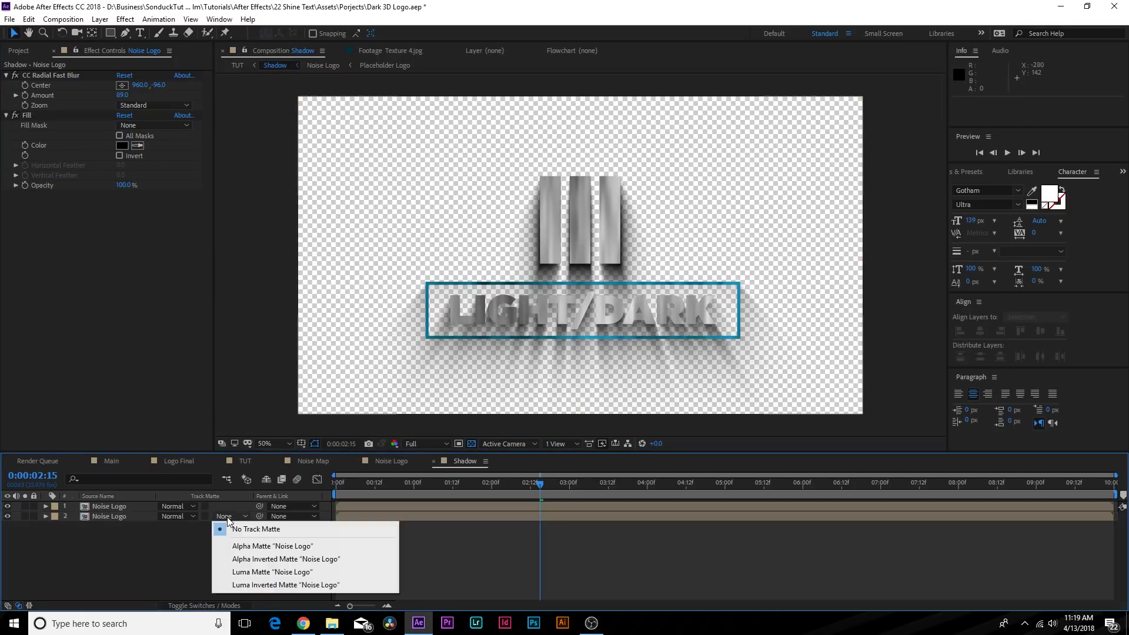
{"action": "left_click", "coordinate": [277, 559]}
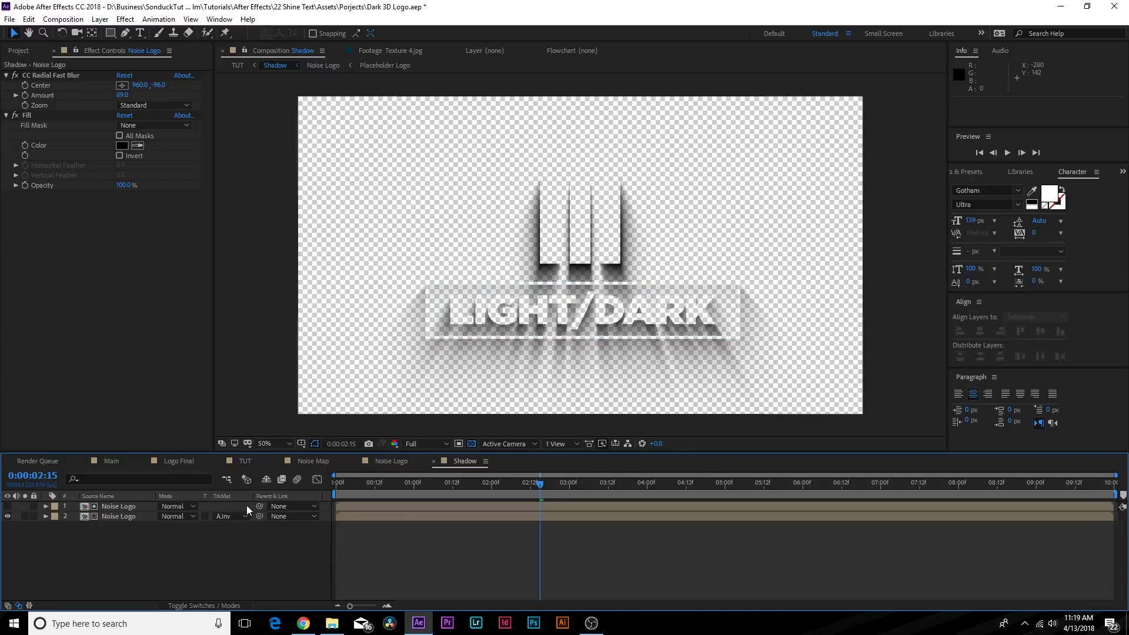
Duplicate the matte and shadow pair of Noise Logo layers twice to strengthen the shadow.
{"action": "left_click_drag", "start_coordinate": [100, 521], "coordinate": [121, 491]}
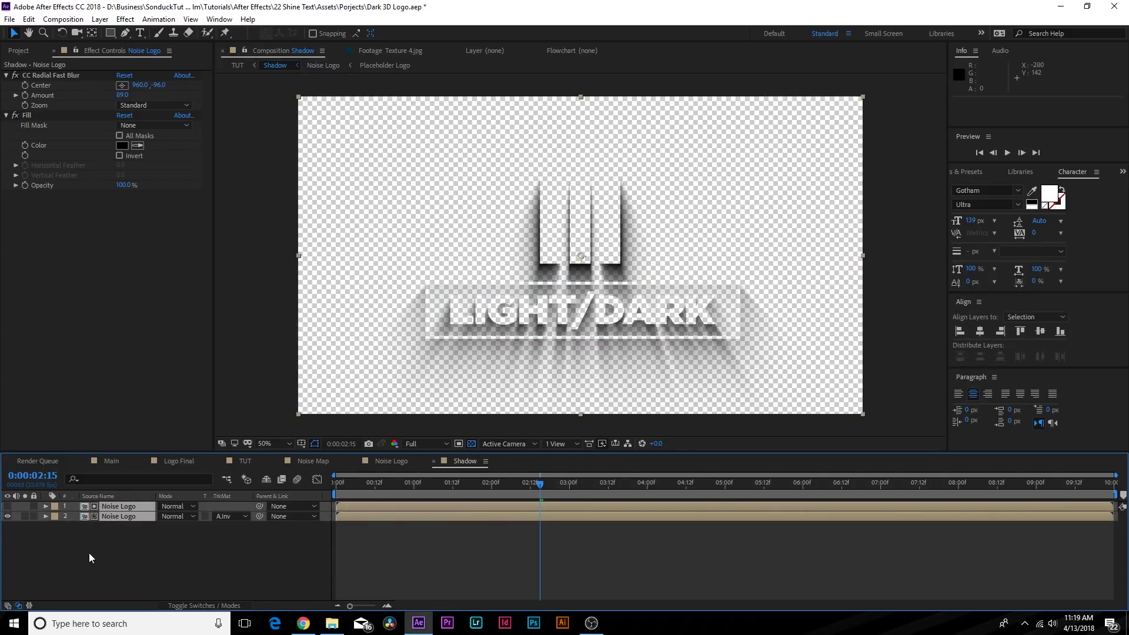
{"action": "key", "text": "ctrl+d"}
{"action": "key", "text": "ctrl+d"}
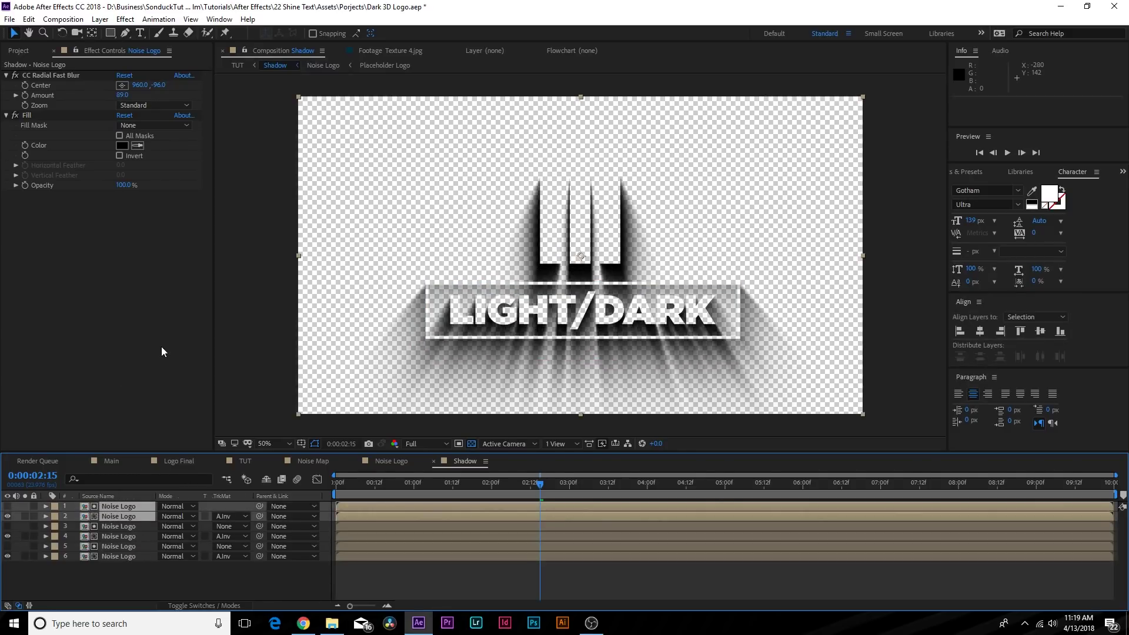
{"action": "left_click", "coordinate": [158, 570]}
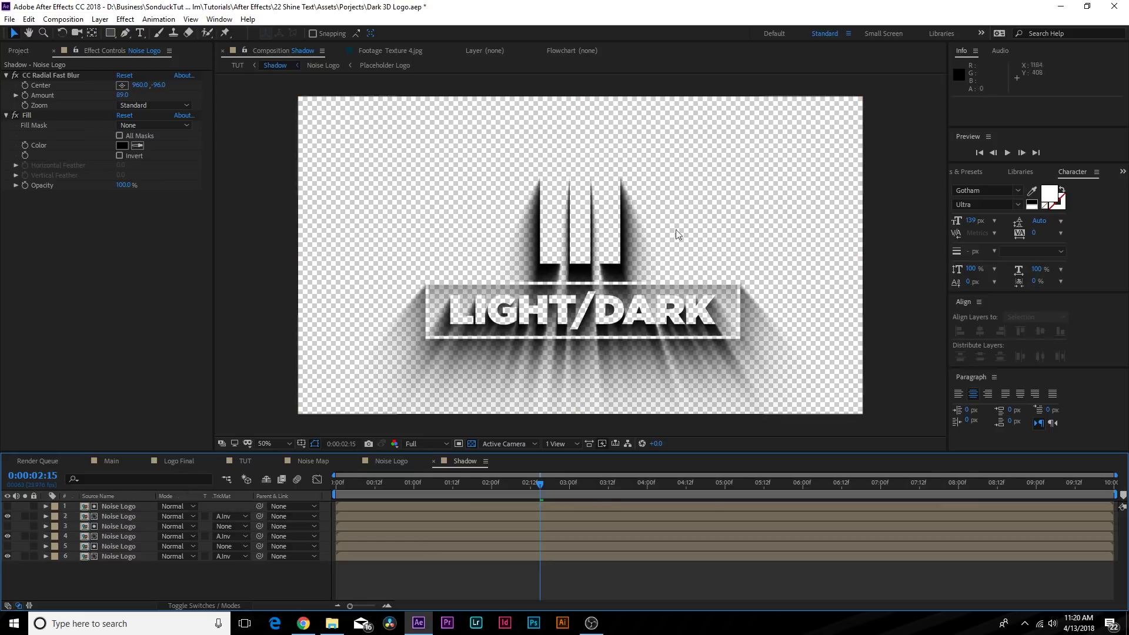
Return to the TUT composition and inspect the shadow behind the logo against the transparency grid.
{"action": "left_click", "coordinate": [244, 460]}
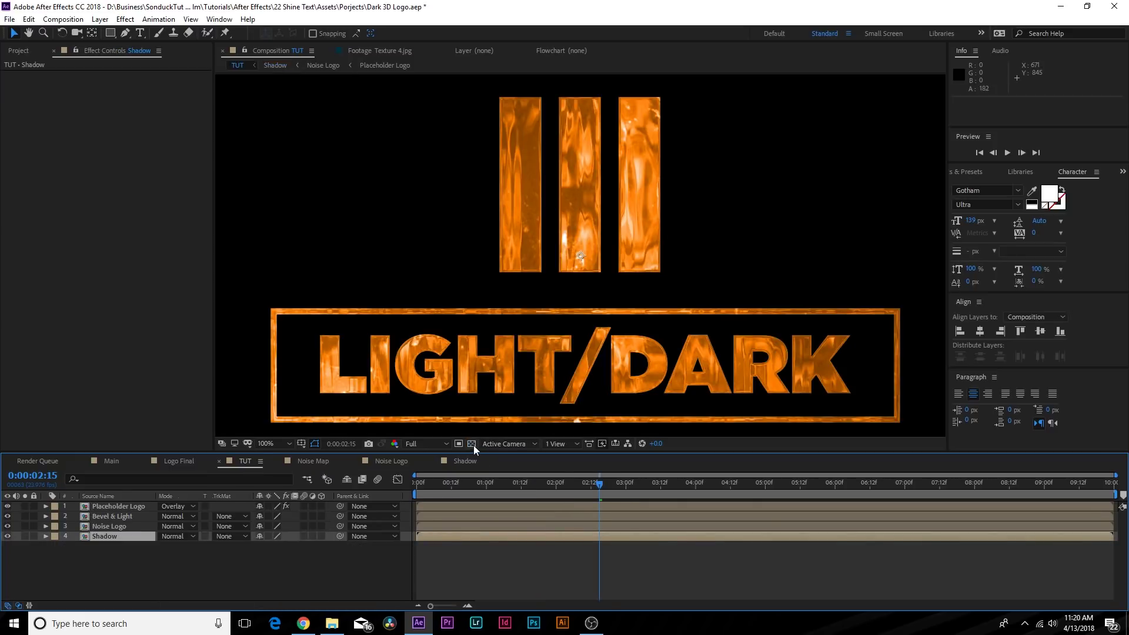
{"action": "left_click", "coordinate": [472, 443]}
{"action": "key", "text": "comma"}
{"action": "key", "text": "period"}
{"action": "key", "text": "comma"}
{"action": "left_click", "coordinate": [261, 443]}
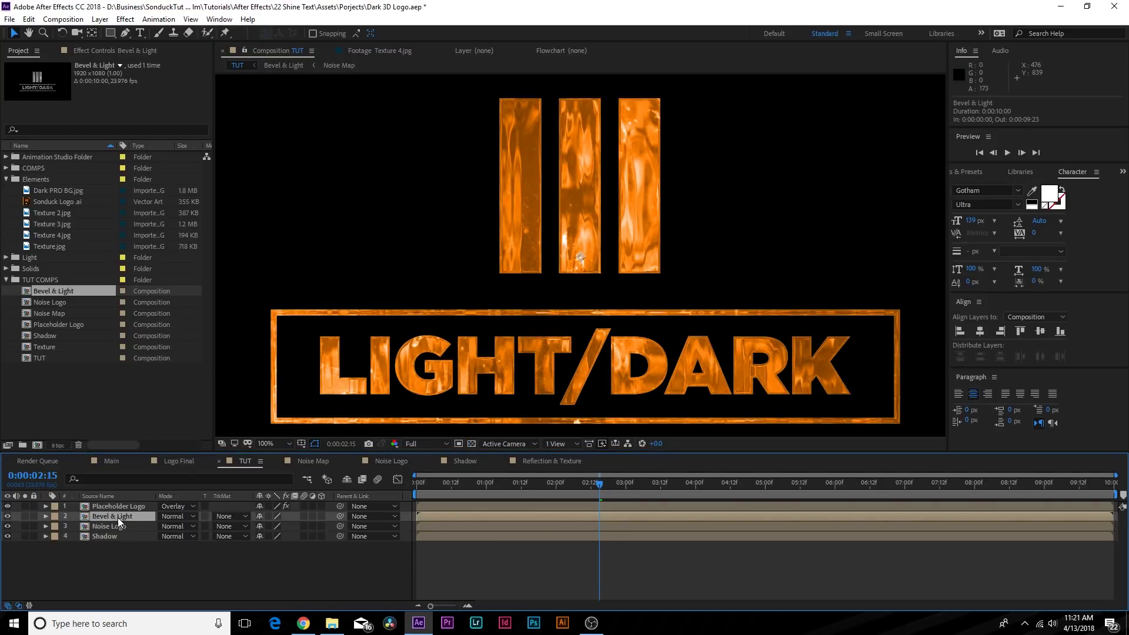
Duplicate the Bevel & Light layer and pre-compose the upper copy as Brightness.
{"action": "key", "text": "ctrl+d"}
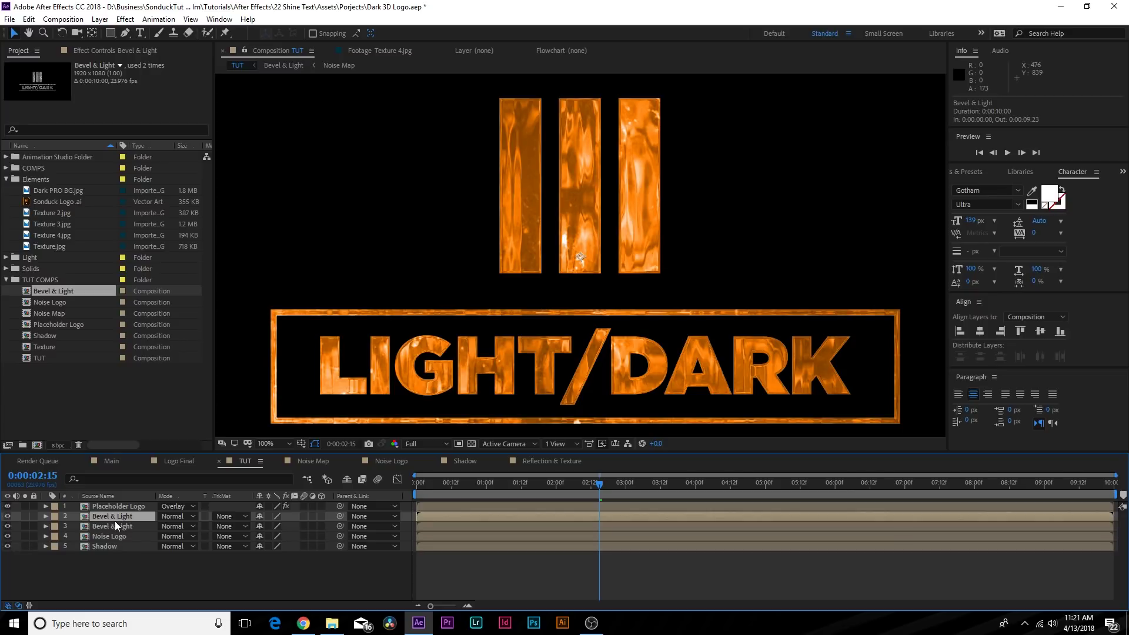
{"action": "key", "text": "ctrl+shift+c"}
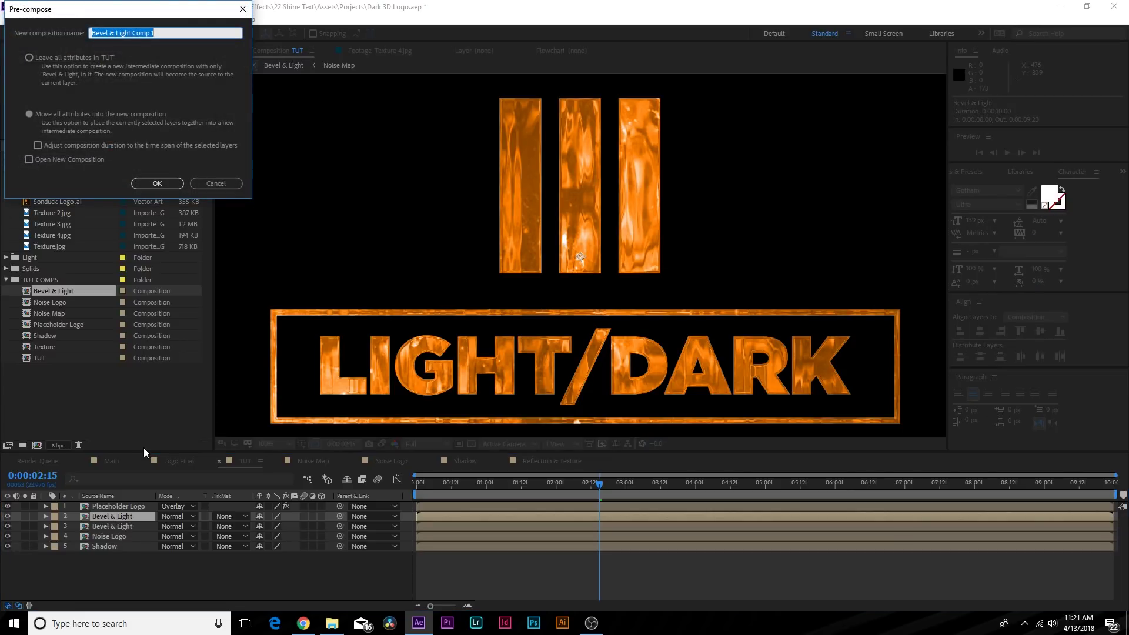
{"action": "type", "text": "Brightness"}
{"action": "key", "text": "Return"}
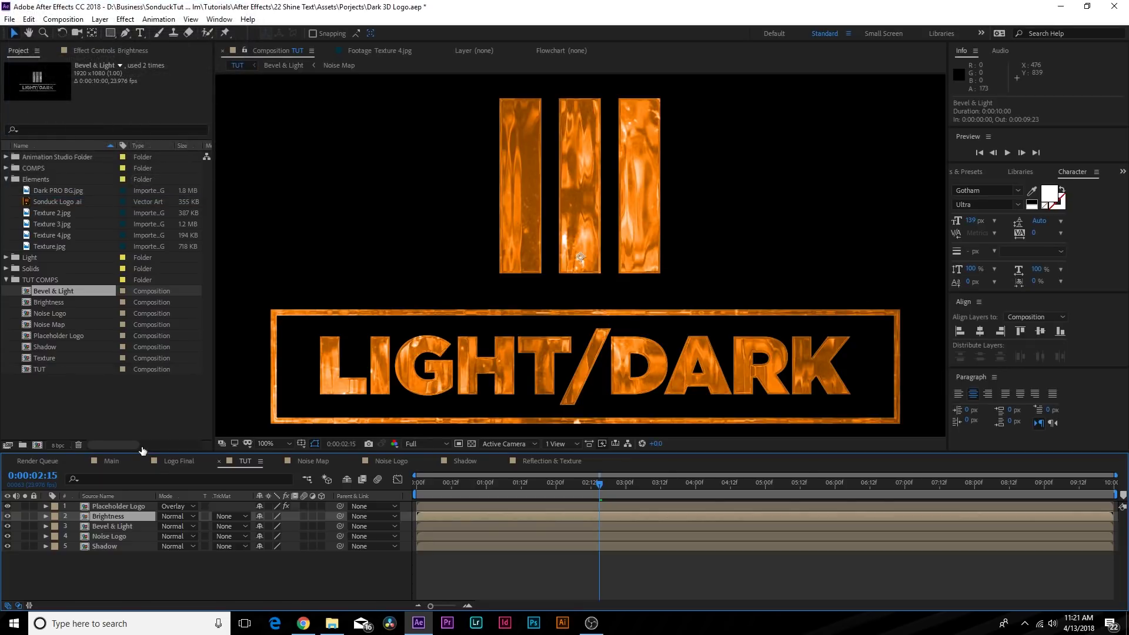
Inside the Brightness composition, apply Fast Box Blur to Bevel & Light with vertical blur dimensions and a blur radius of 123.
{"action": "double_click", "coordinate": [115, 516]}
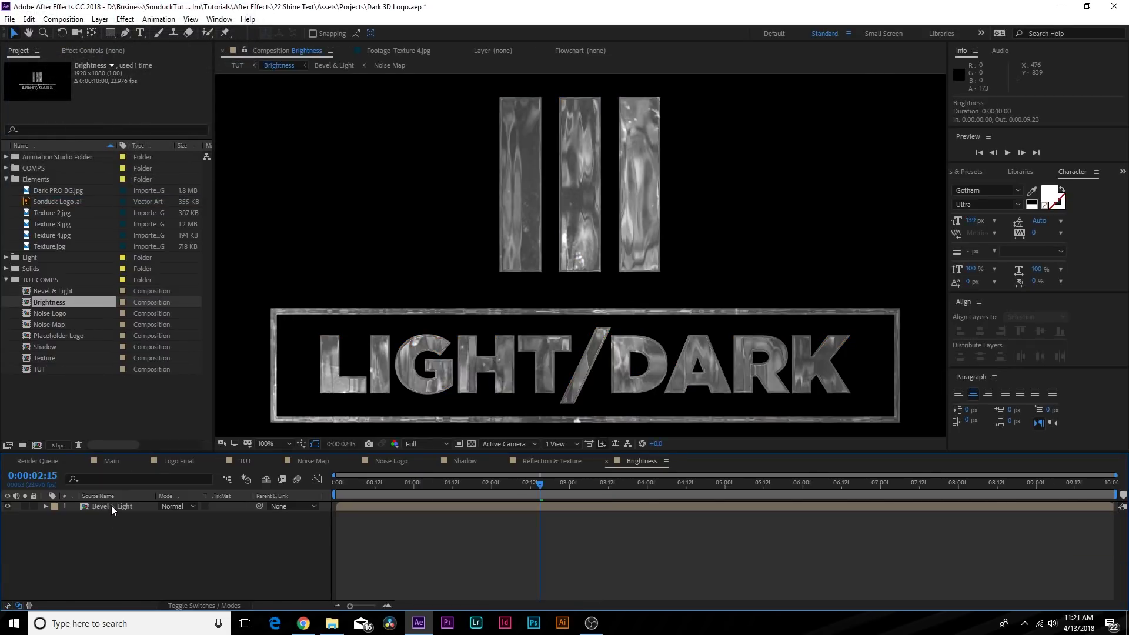
{"action": "left_click", "coordinate": [111, 505]}
{"action": "left_click", "coordinate": [123, 52]}
{"action": "left_click", "coordinate": [126, 19]}
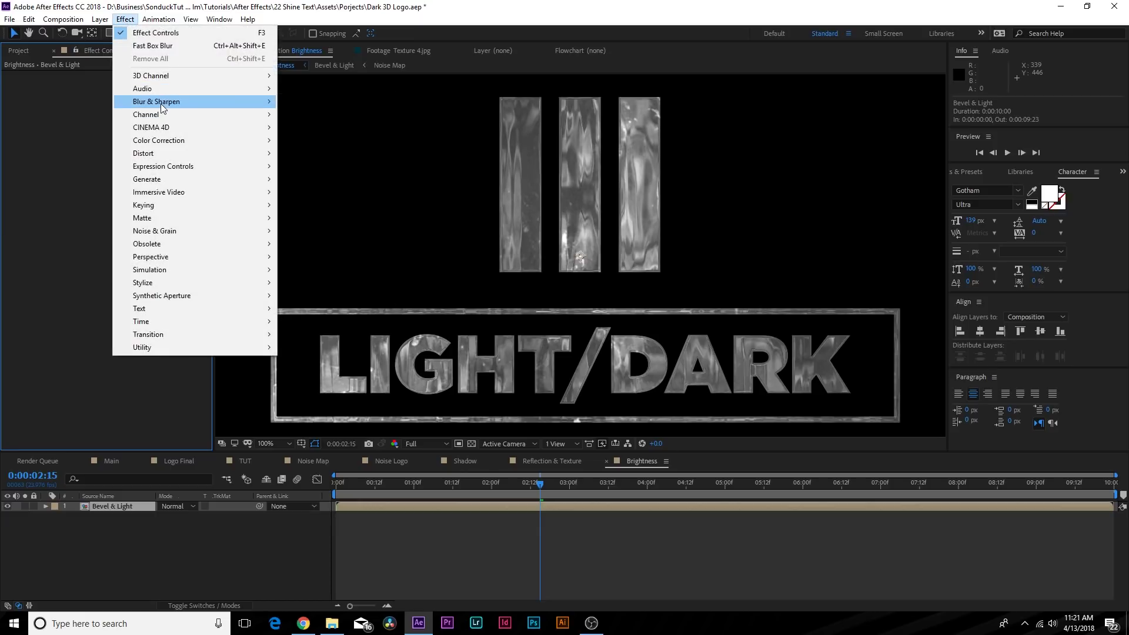
{"action": "mouse_move", "coordinate": [177, 101]}
{"action": "left_click", "coordinate": [320, 231]}
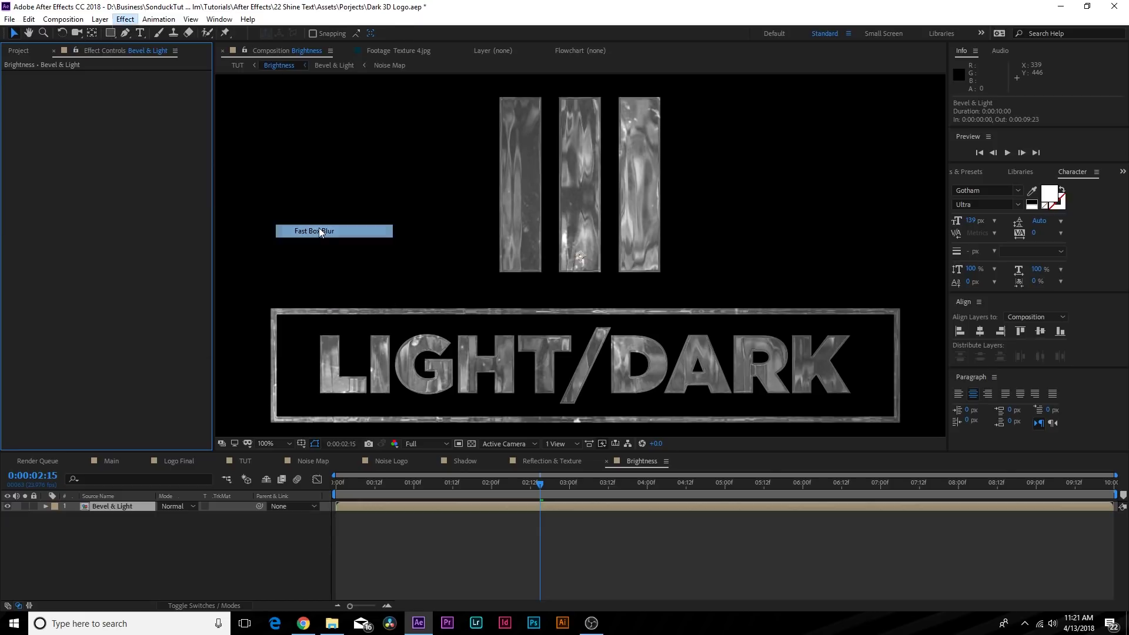
{"action": "left_click_drag", "start_coordinate": [122, 85], "coordinate": [162, 105]}
{"action": "left_click", "coordinate": [161, 104]}
{"action": "left_click", "coordinate": [147, 144]}
{"action": "scroll", "coordinate": [508, 261], "scroll_direction": "down", "scroll_amount": 2}
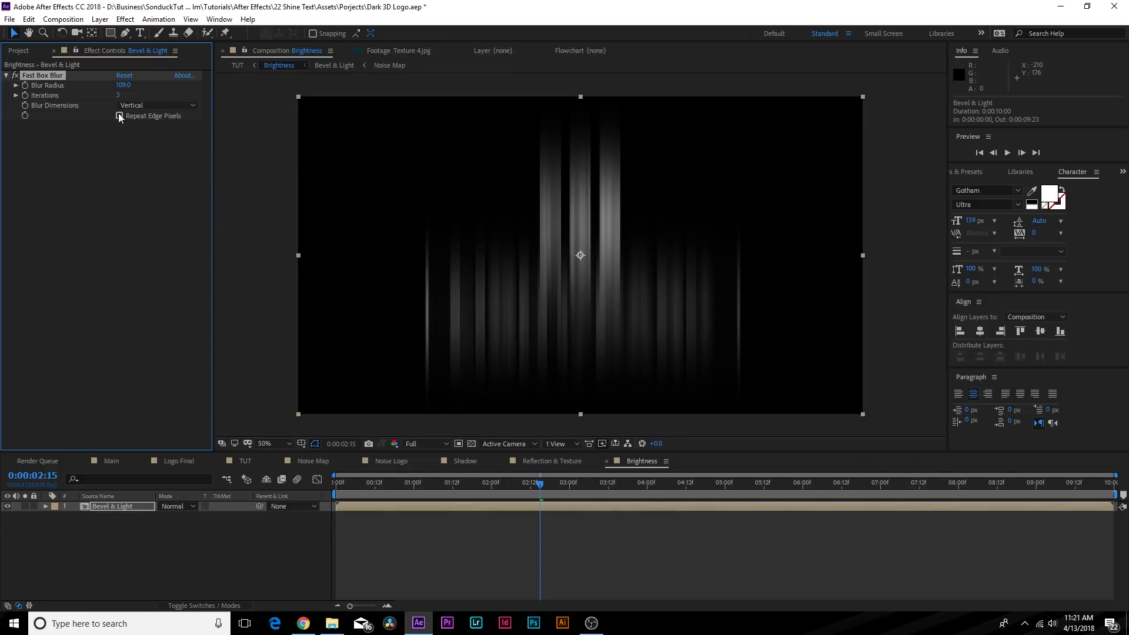
Add a Gaussian Blur effect to the Bevel & Light layer with a blurriness of 10.3.
{"action": "left_click", "coordinate": [125, 19]}
{"action": "mouse_move", "coordinate": [252, 103]}
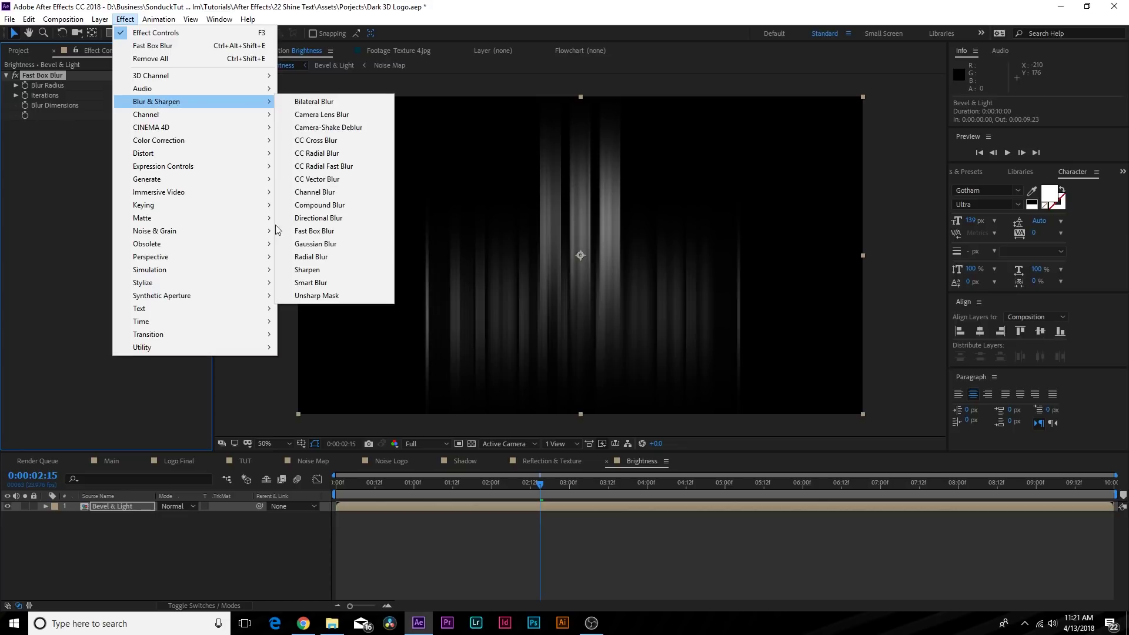
{"action": "left_click", "coordinate": [310, 244]}
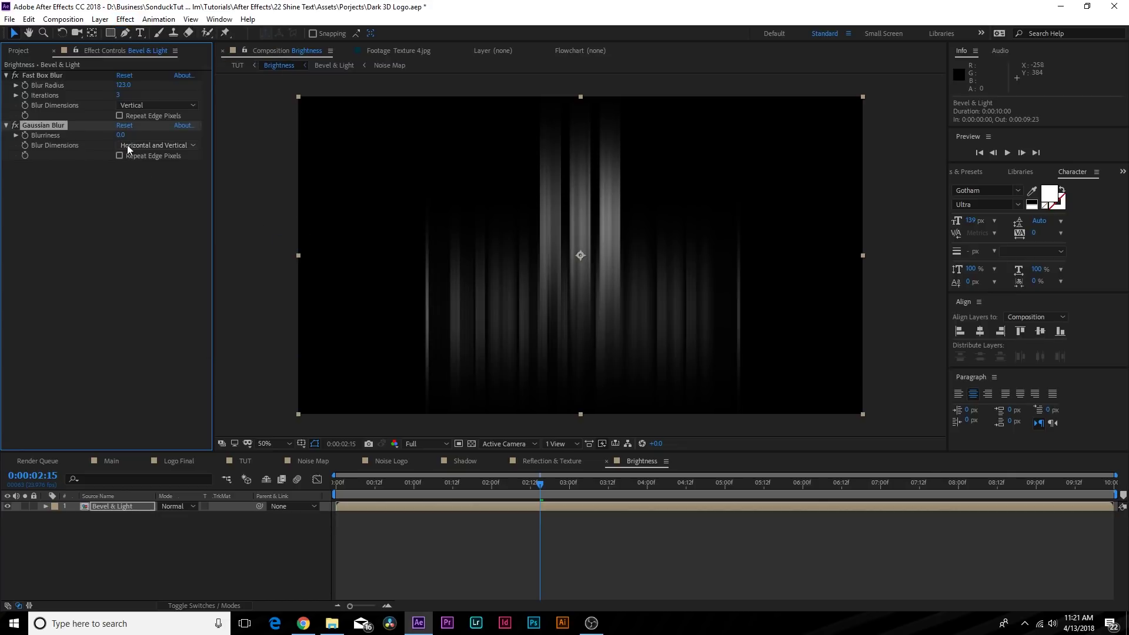
{"action": "mouse_move", "coordinate": [126, 135]}
{"action": "left_mouse_down"}
{"action": "mouse_move", "coordinate": [176, 142]}
{"action": "mouse_move", "coordinate": [128, 136]}
{"action": "left_mouse_up"}
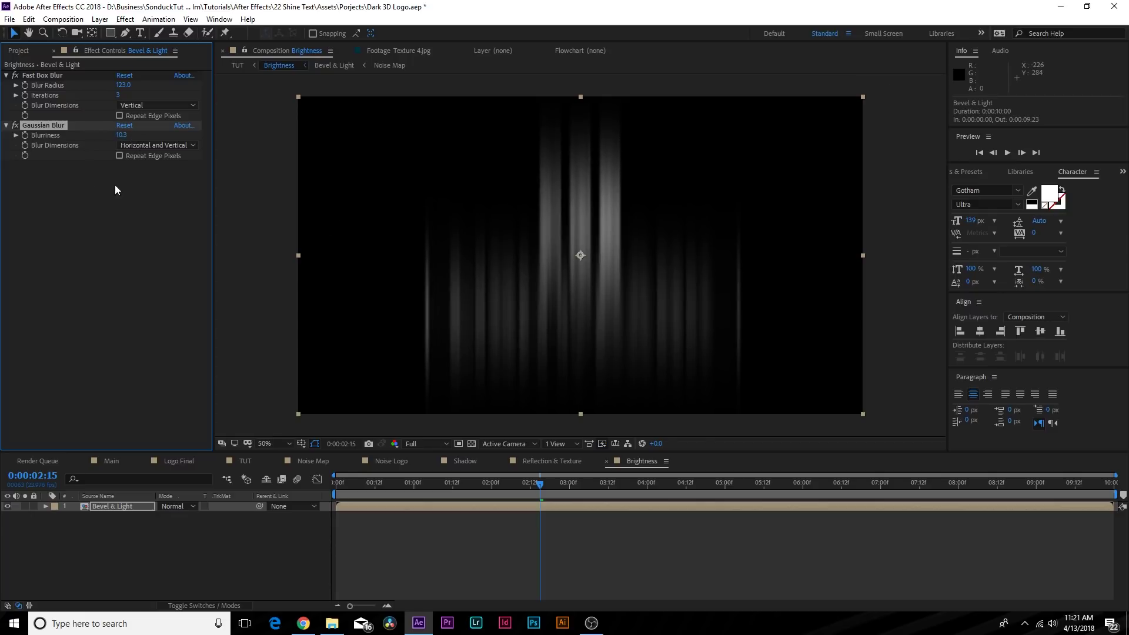
Return to the TUT composition and set the Brightness layer's blending mode to Overlay.
{"action": "key", "text": "ctrl+grave"}
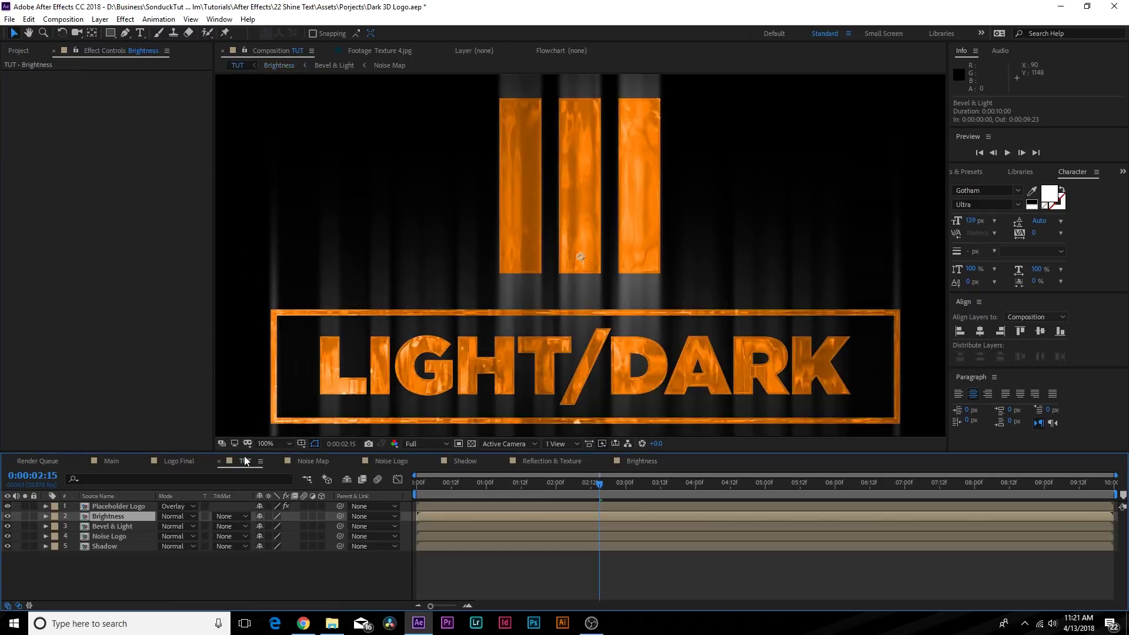
{"action": "left_click", "coordinate": [172, 517]}
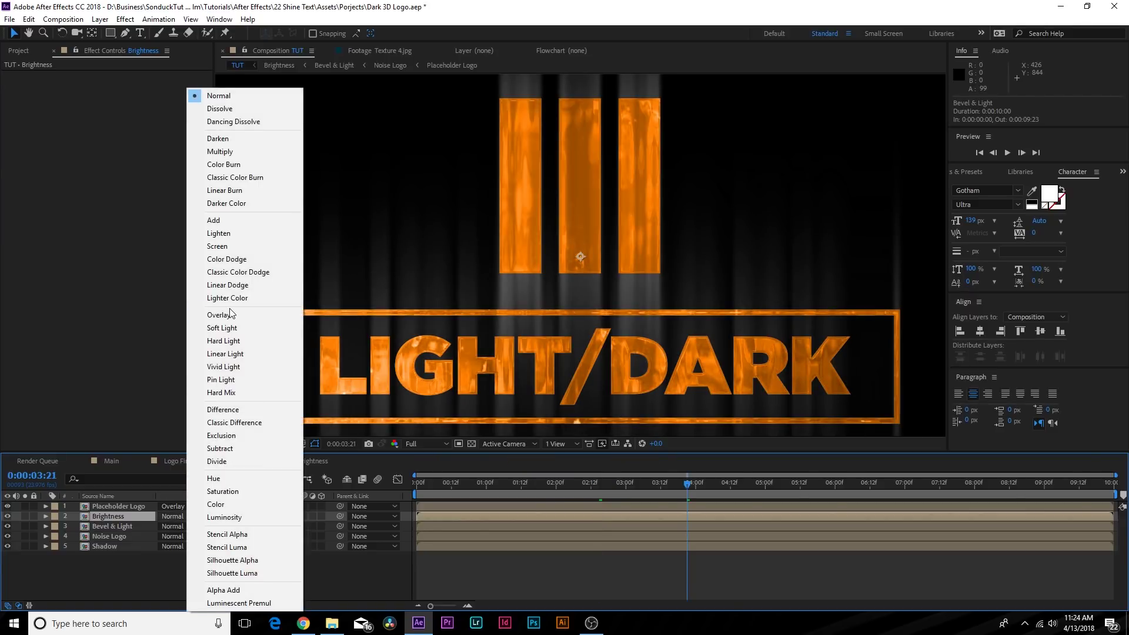
{"action": "left_click", "coordinate": [219, 315]}
{"action": "scroll", "coordinate": [478, 312], "scroll_direction": "down", "scroll_amount": 2}
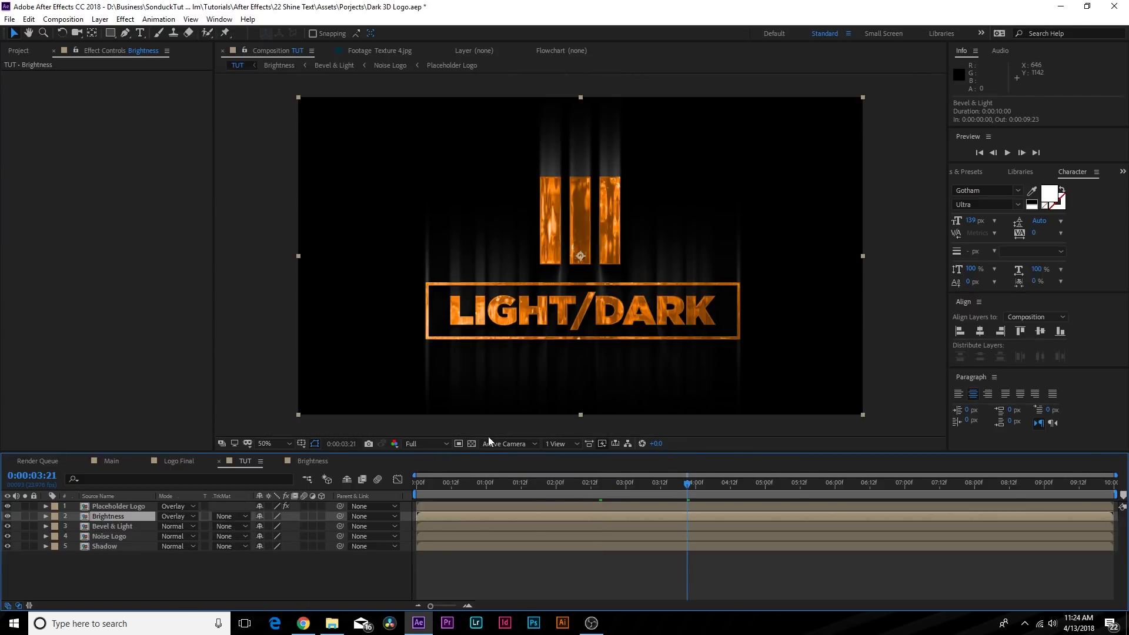
Scrub through the TUT timeline to preview the animated shine on the logo.
{"action": "left_click_drag", "start_coordinate": [467, 480], "coordinate": [625, 483]}
{"action": "key", "text": "space"}
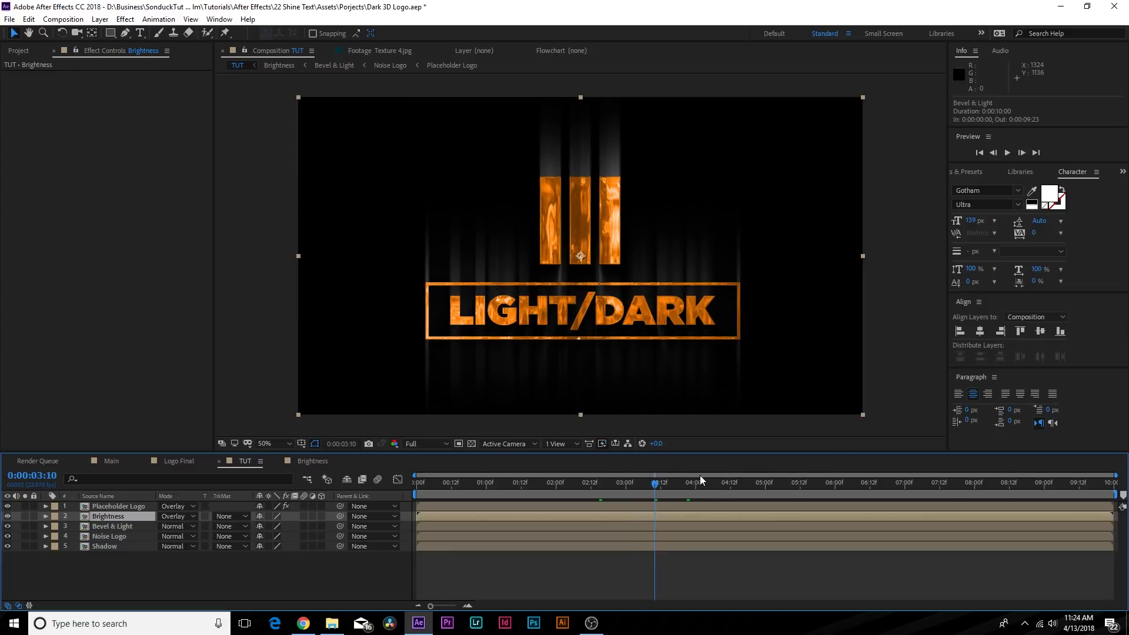
{"action": "left_click_drag", "start_coordinate": [708, 485], "coordinate": [671, 501]}
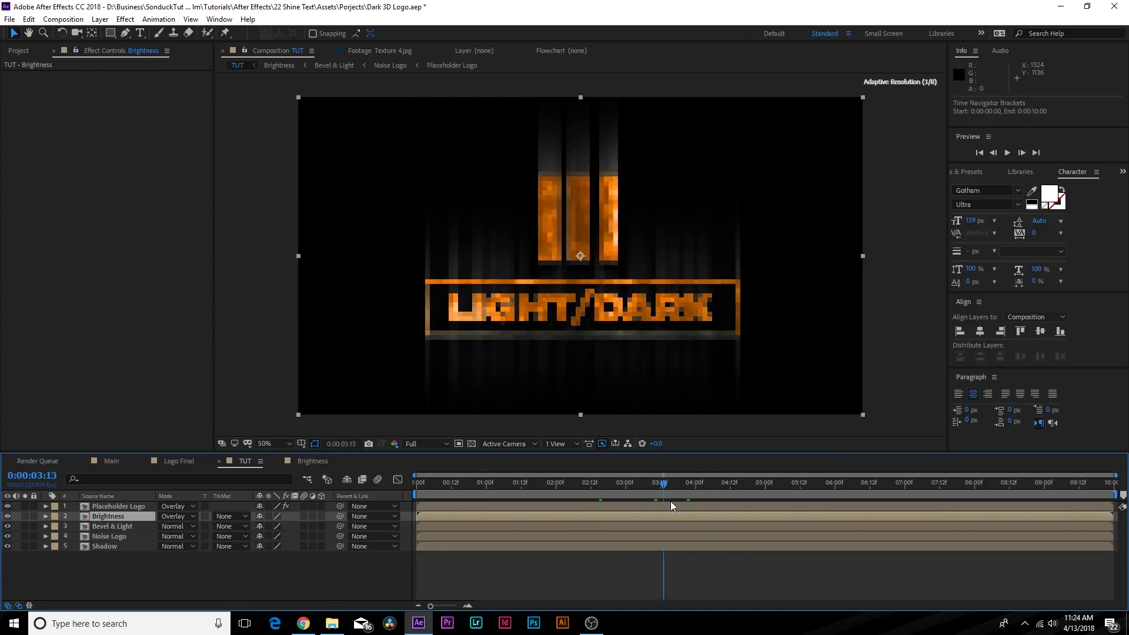
Try a blue color for the Placeholder Logo layer's Fill effect and undo the change.
{"action": "left_click", "coordinate": [117, 506]}
{"action": "left_click", "coordinate": [122, 106]}
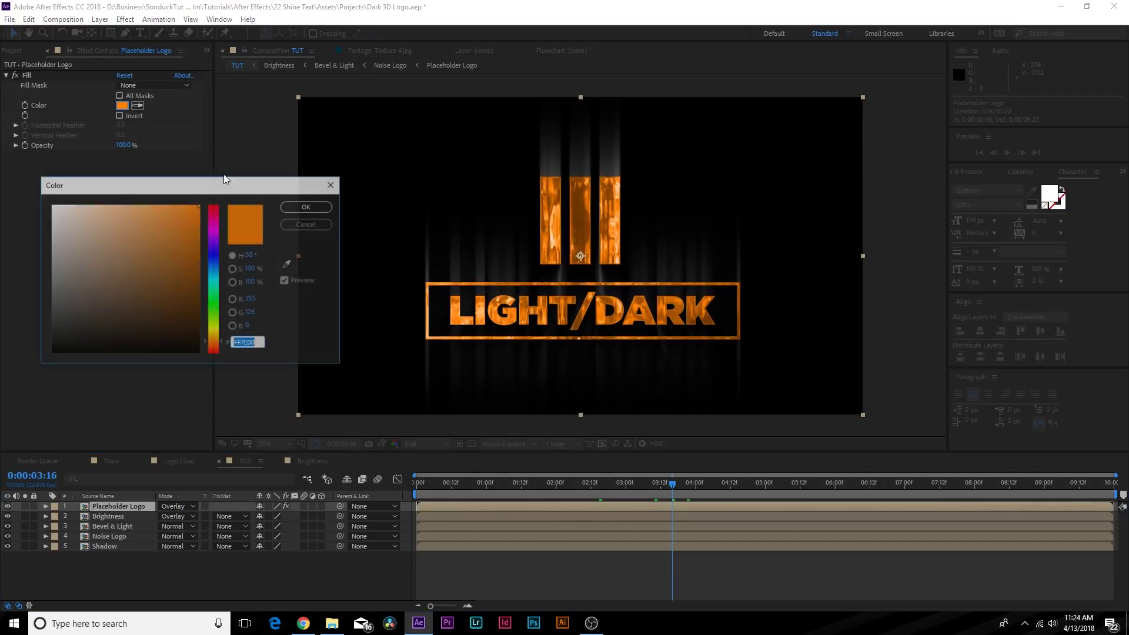
{"action": "left_click", "coordinate": [210, 252]}
{"action": "left_click", "coordinate": [294, 206]}
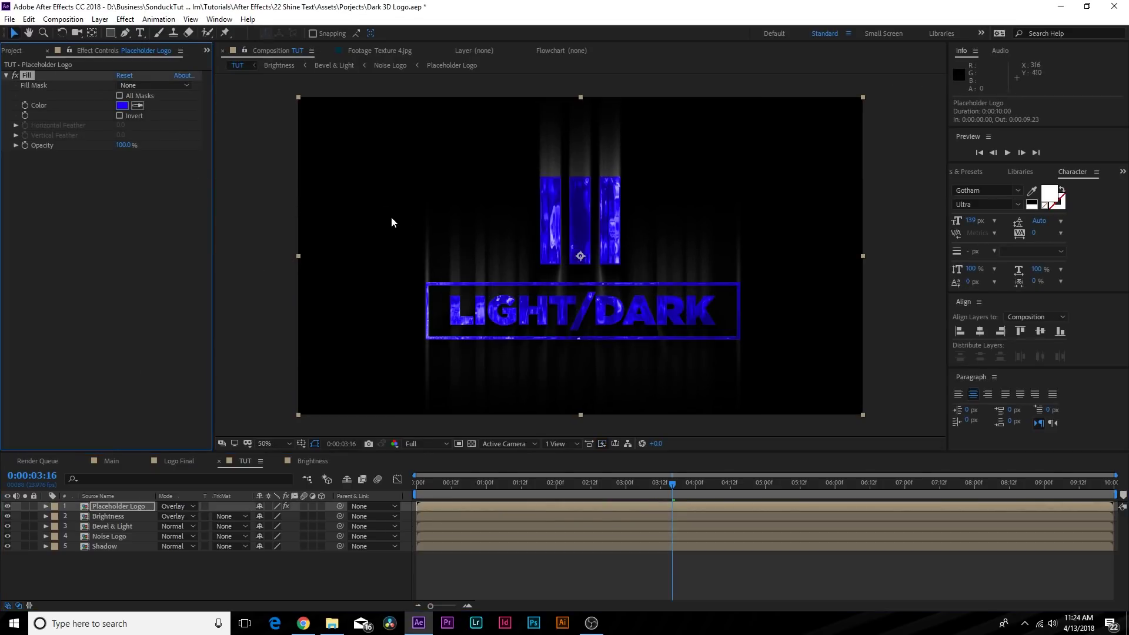
{"action": "key", "text": "ctrl+z"}
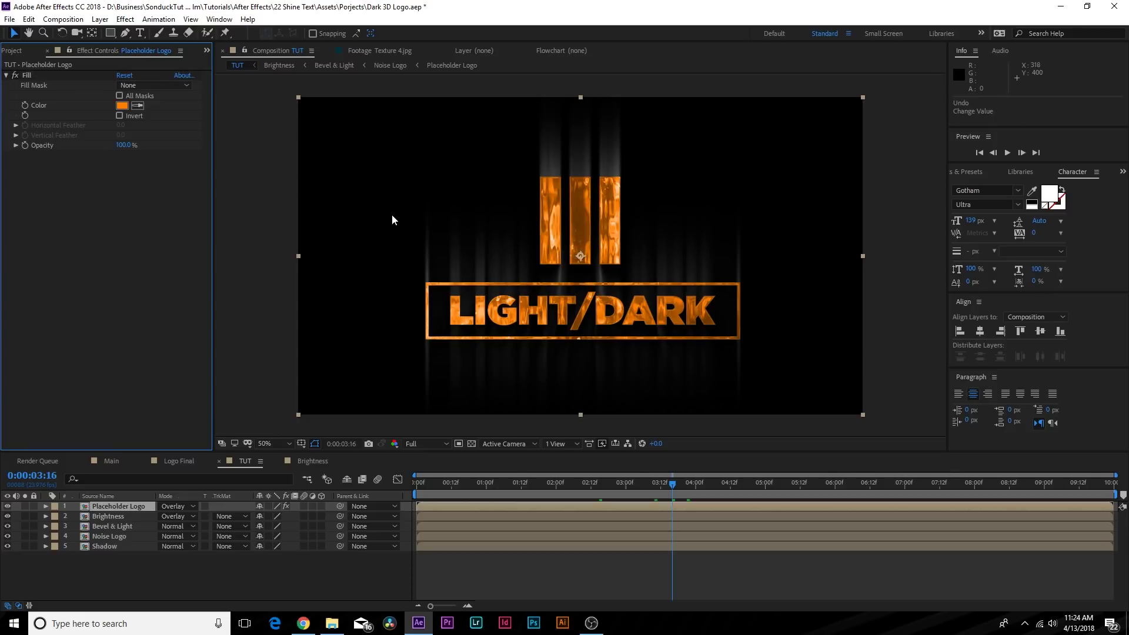
Pre-compose all five layers of the TUT composition into a new composition named Logo Final.
{"action": "left_click_drag", "start_coordinate": [91, 571], "coordinate": [134, 486]}
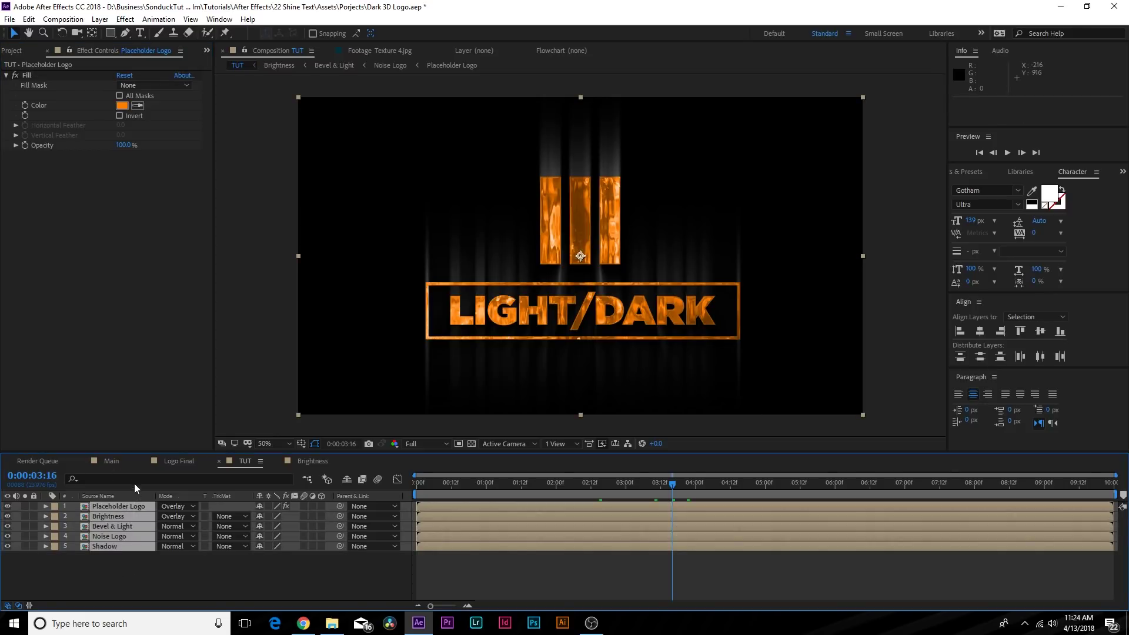
{"action": "key", "text": "ctrl+shift+c"}
{"action": "type", "text": "Logo"}
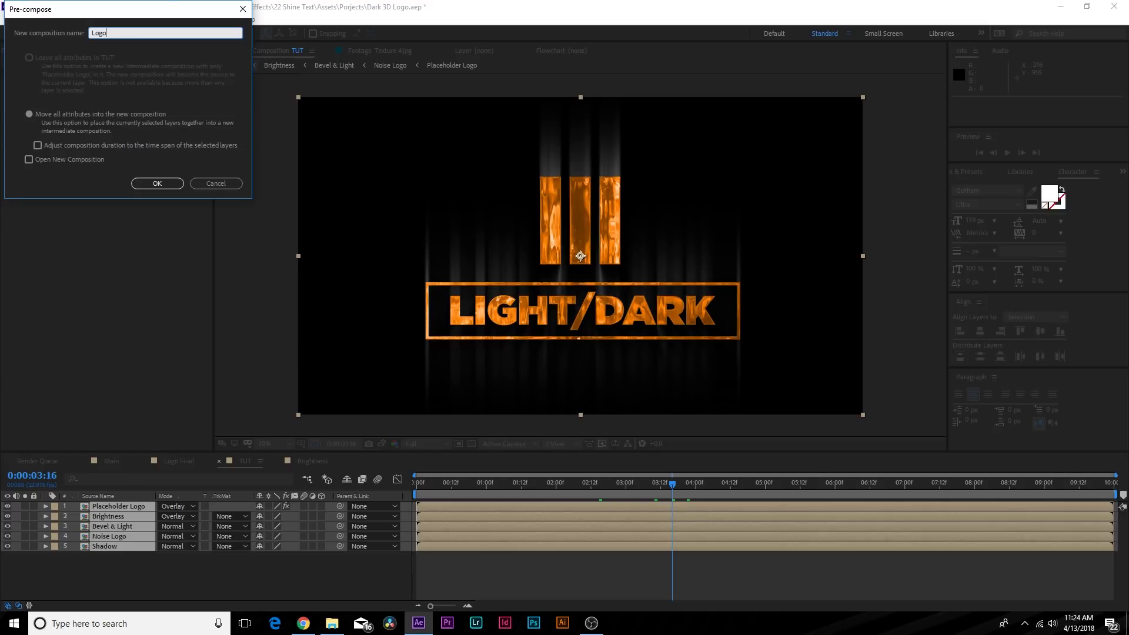
{"action": "type", "text": " Final"}
{"action": "key", "text": "Return"}
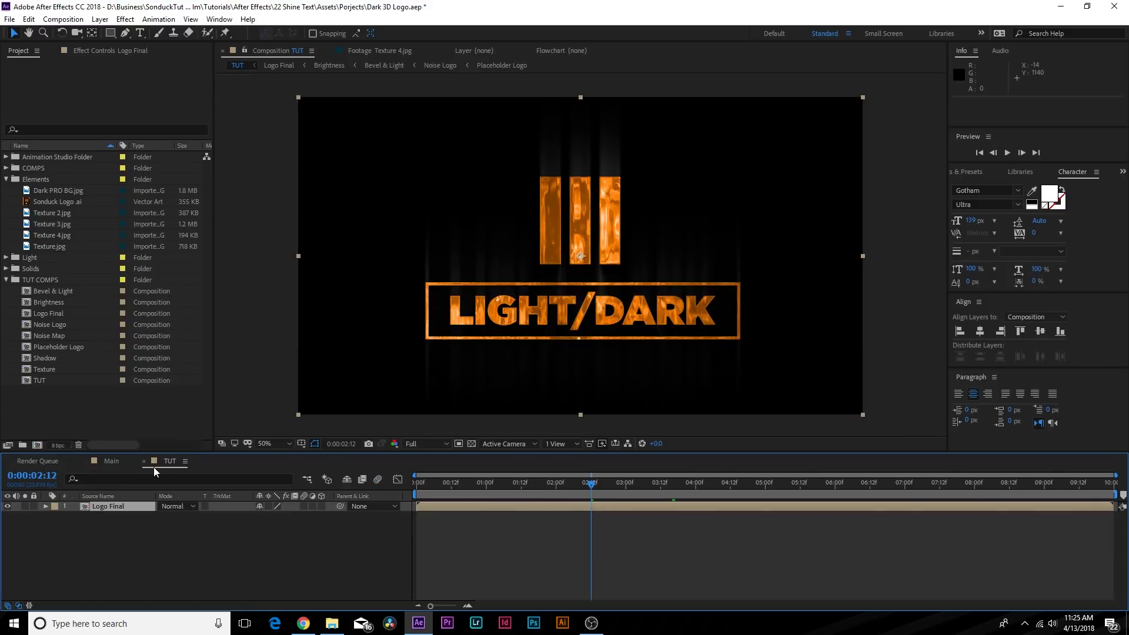
{"action": "left_click", "coordinate": [191, 538]}
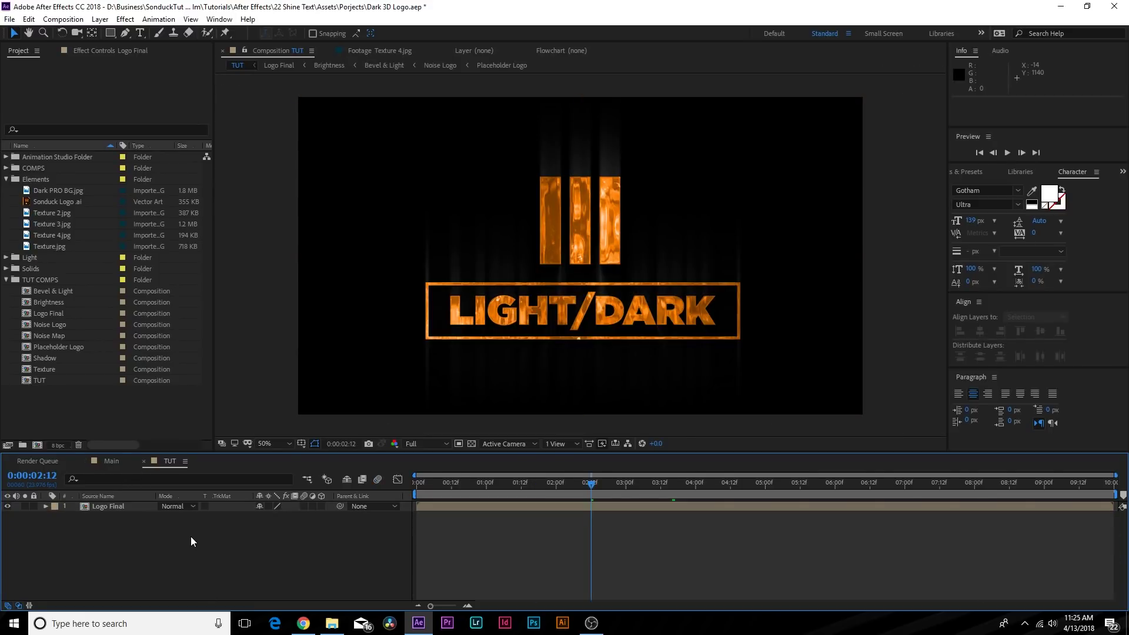
Open the 03 Large Beam Dust.mp4 footage from the Light folder and scrub through it to examine the light beams.
{"action": "left_click", "coordinate": [6, 257]}
{"action": "double_click", "coordinate": [26, 291]}
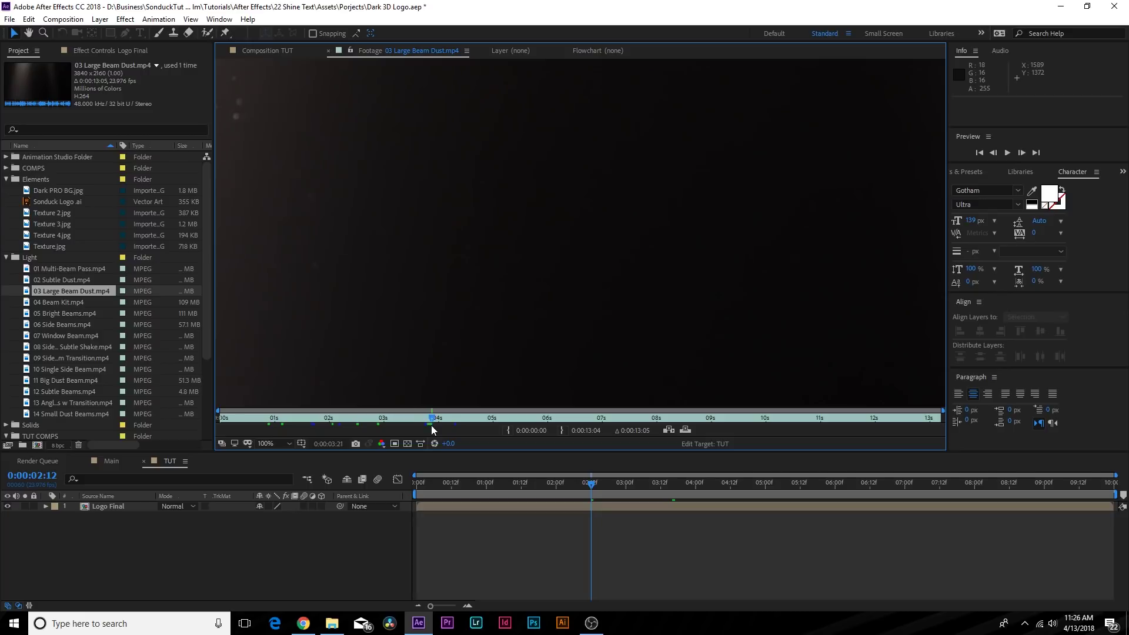
{"action": "scroll", "coordinate": [467, 288], "scroll_direction": "down", "scroll_amount": 4}
{"action": "left_click", "coordinate": [468, 418]}
{"action": "left_click_drag", "start_coordinate": [468, 421], "coordinate": [664, 419]}
{"action": "left_click_drag", "start_coordinate": [746, 425], "coordinate": [679, 420]}
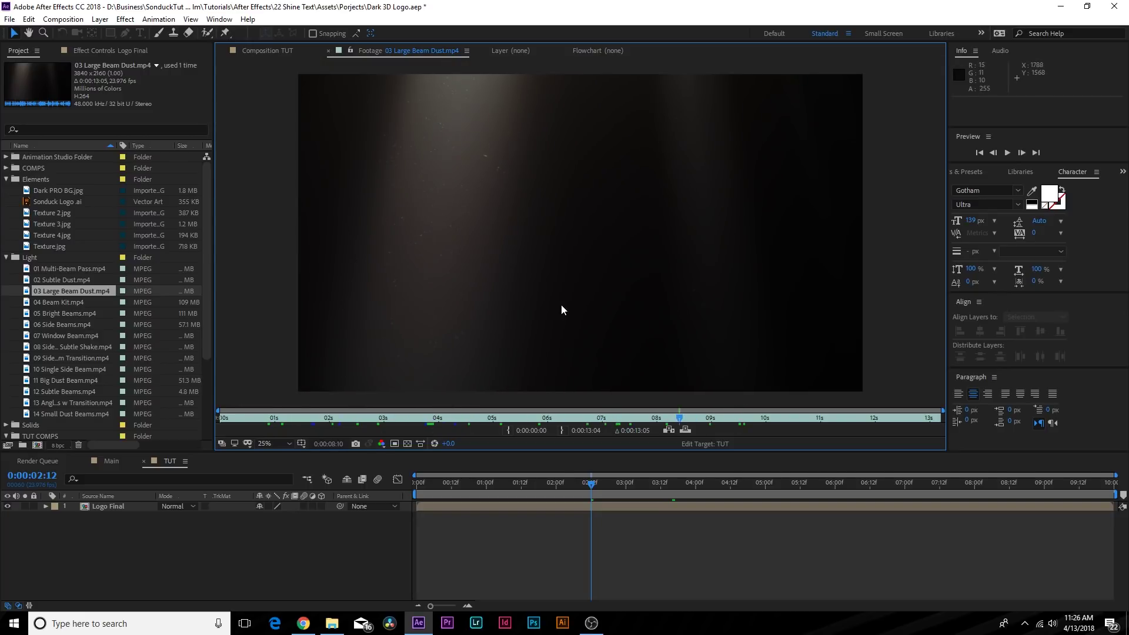
Preview the 07 Window Beam.mp4 and 04 Beam Kit.mp4 footage, fitting the beam clip to the viewer and scrubbing through it.
{"action": "left_click", "coordinate": [53, 333]}
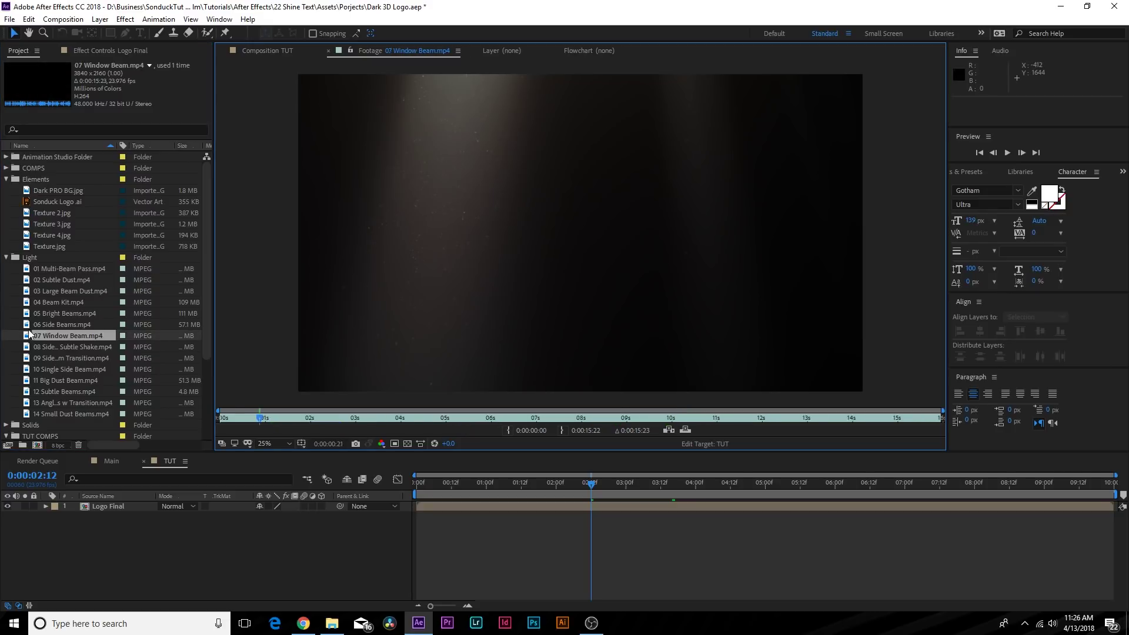
{"action": "double_click", "coordinate": [27, 340]}
{"action": "double_click", "coordinate": [27, 303]}
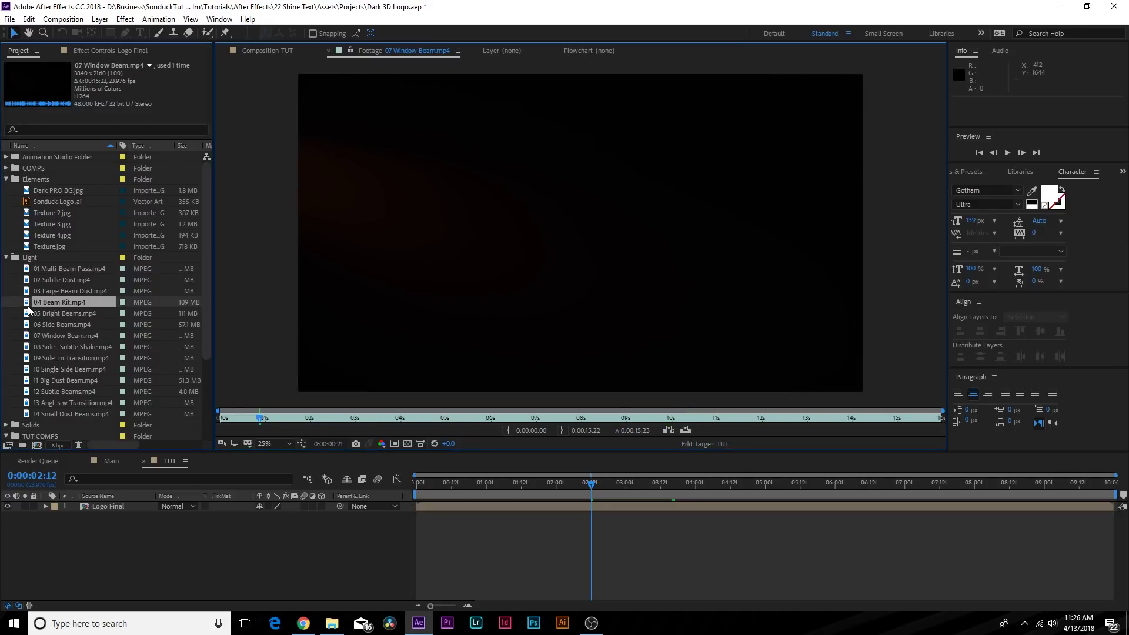
{"action": "left_click", "coordinate": [271, 443]}
{"action": "left_click", "coordinate": [295, 233]}
{"action": "left_click_drag", "start_coordinate": [460, 419], "coordinate": [372, 419]}
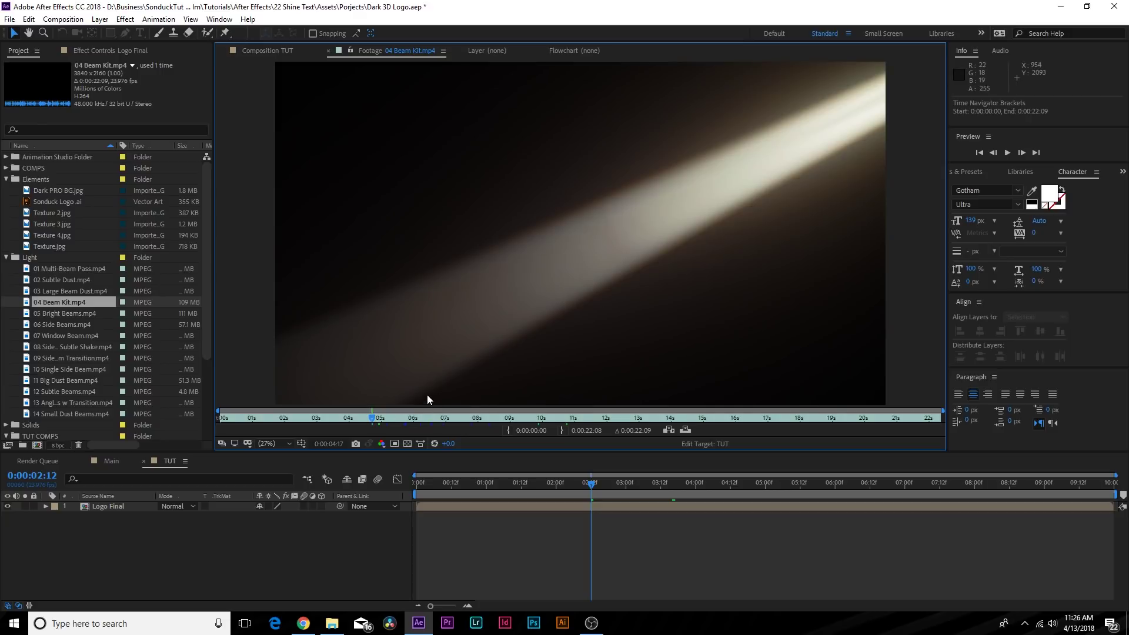
Add 03 Large Beam Dust.mp4 to the TUT composition beneath the Logo Final layer and scale it to 51%.
{"action": "double_click", "coordinate": [52, 290]}
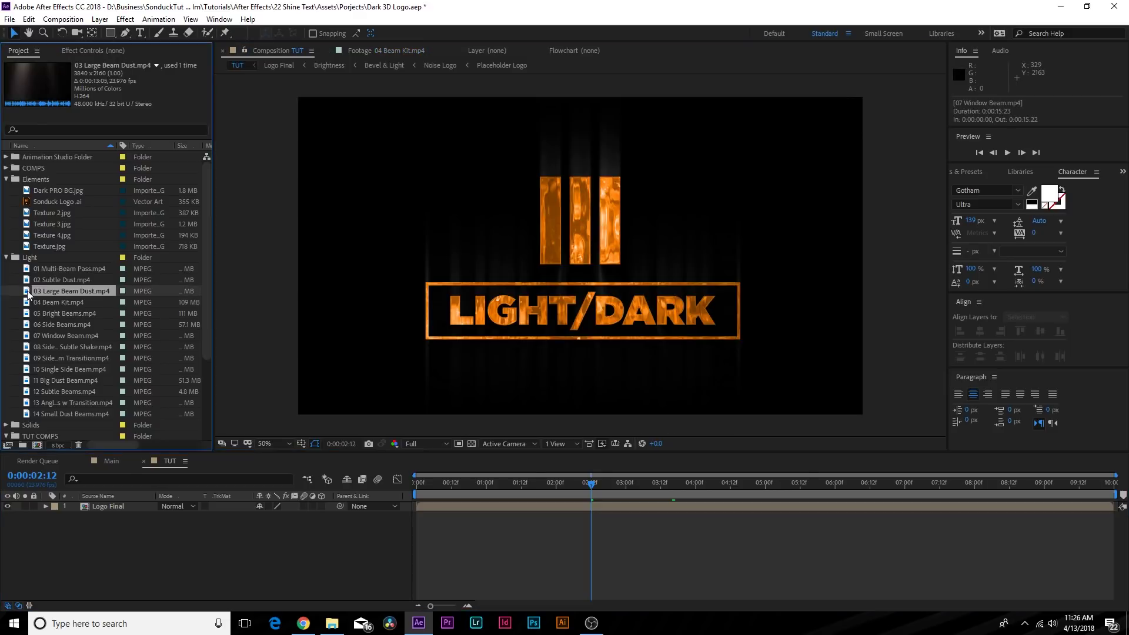
{"action": "left_click_drag", "start_coordinate": [51, 290], "coordinate": [108, 517]}
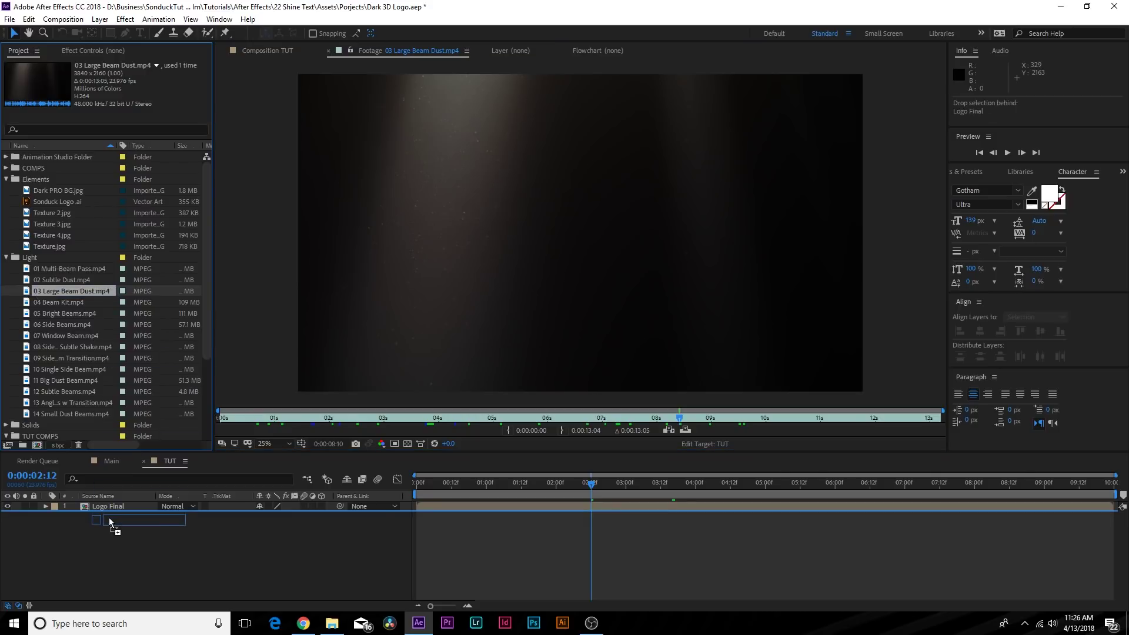
{"action": "key", "text": "s"}
{"action": "left_click_drag", "start_coordinate": [272, 527], "coordinate": [247, 526]}
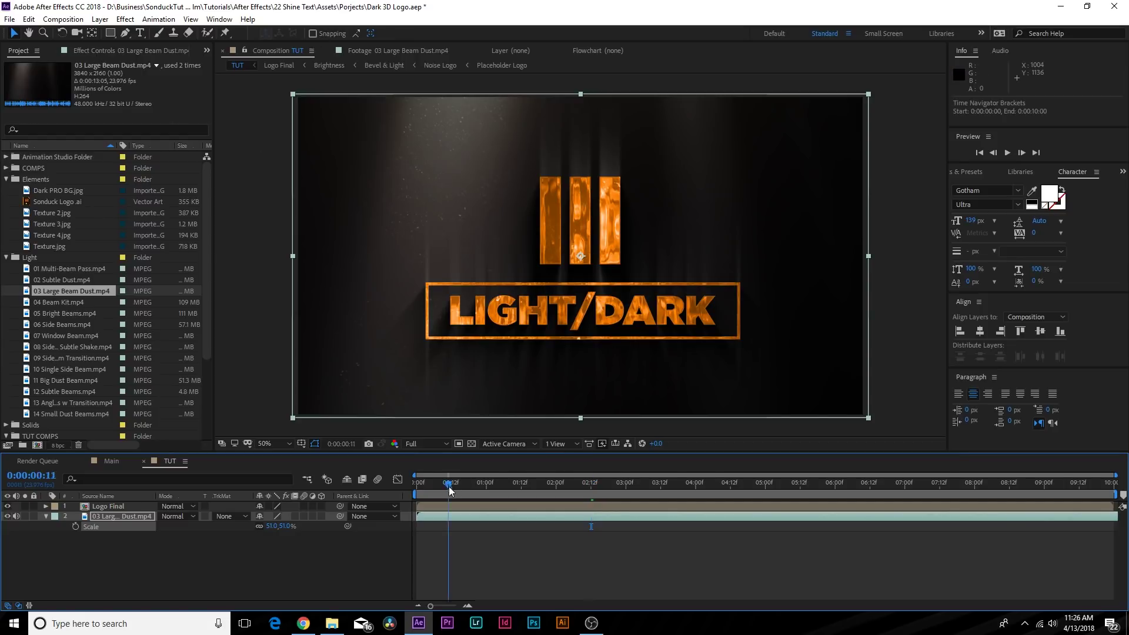
{"action": "key", "text": "Page_Up"}
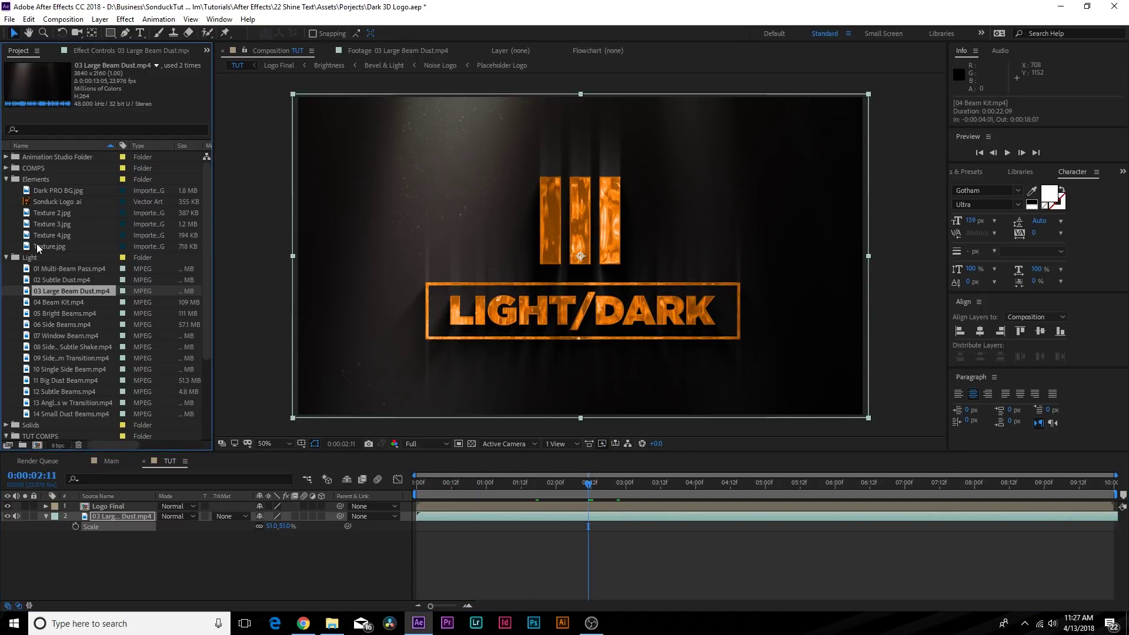
Add 04 Beam Kit.mp4 above the Logo Final layer and scale it to 52%.
{"action": "left_click", "coordinate": [45, 304]}
{"action": "left_click_drag", "start_coordinate": [50, 304], "coordinate": [120, 506]}
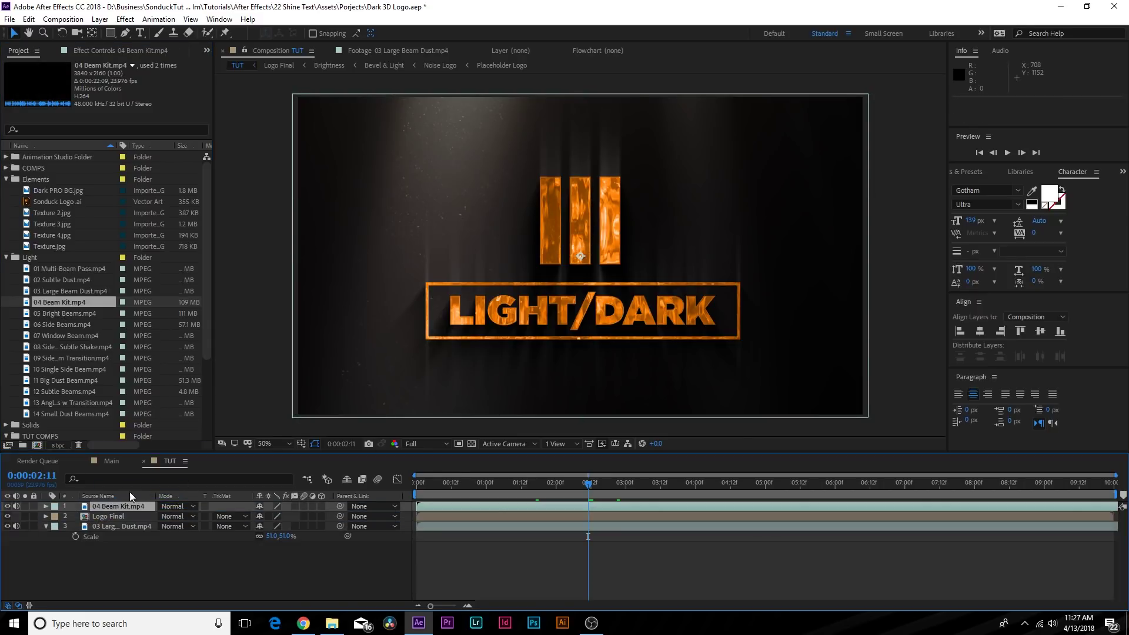
{"action": "key", "text": "s"}
{"action": "left_click_drag", "start_coordinate": [268, 516], "coordinate": [245, 516]}
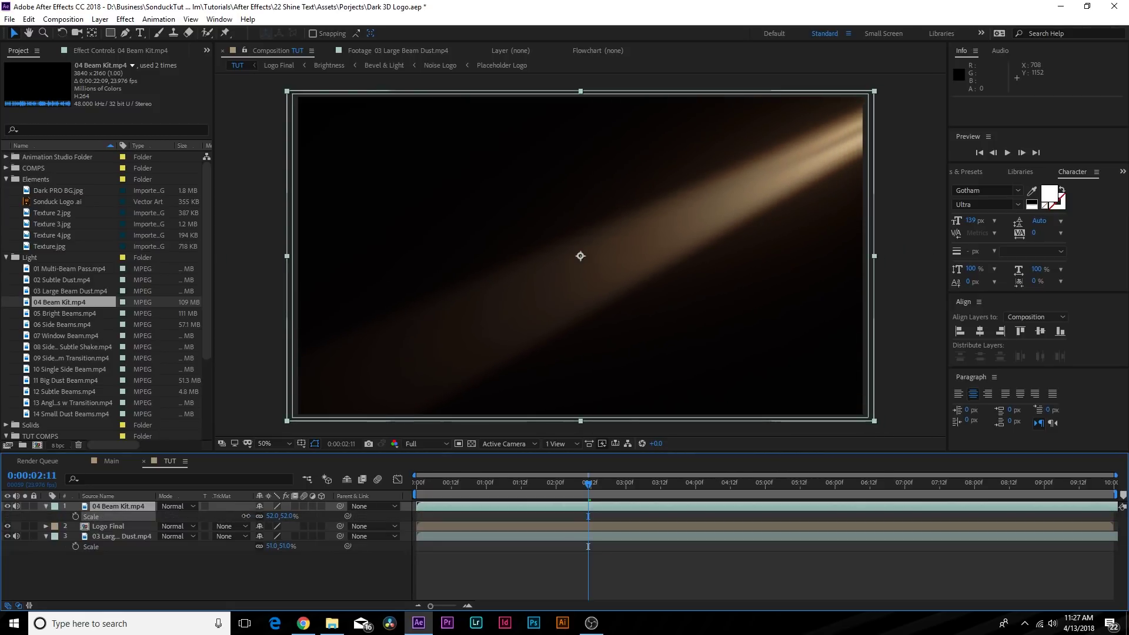
Set the 04 Beam Kit layer's blending mode to Overlay and its opacity to 51%.
{"action": "left_click", "coordinate": [177, 506]}
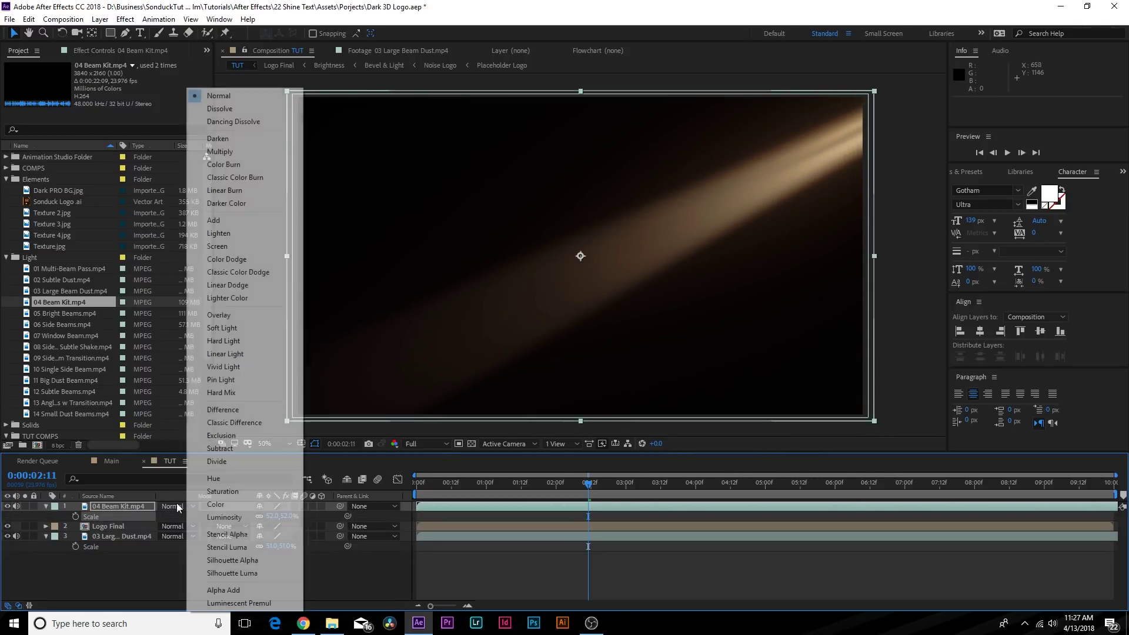
{"action": "left_click", "coordinate": [241, 315]}
{"action": "key", "text": "t"}
{"action": "left_click_drag", "start_coordinate": [261, 518], "coordinate": [234, 521]}
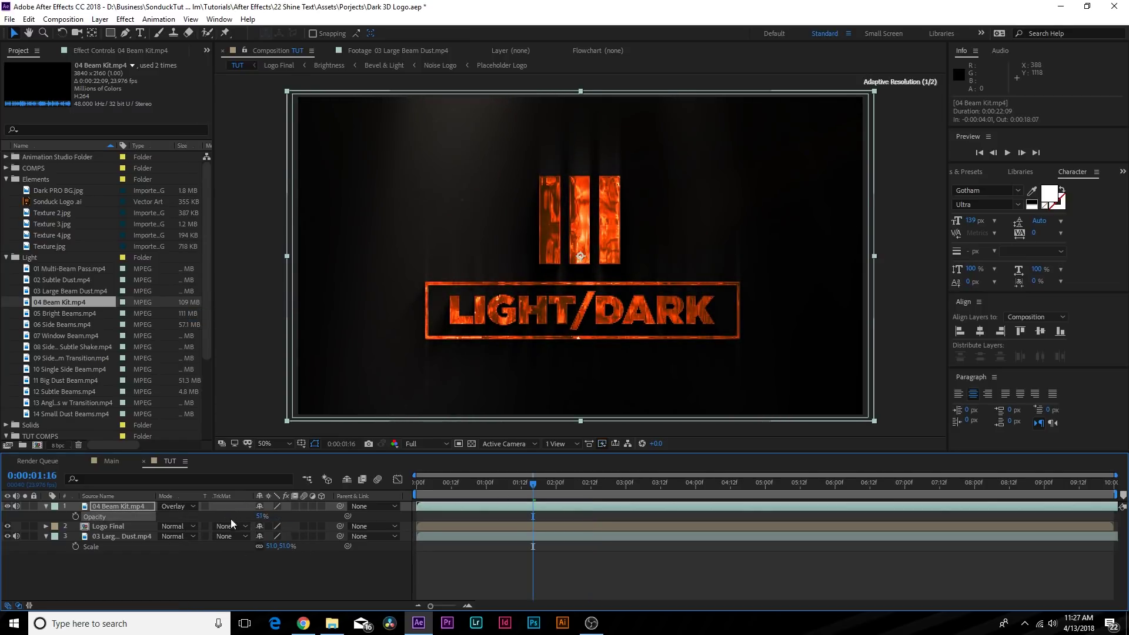
Apply a Curves effect to the 03 Large Beam Dust layer and raise the RGB curve's midtones.
{"action": "left_click", "coordinate": [111, 537]}
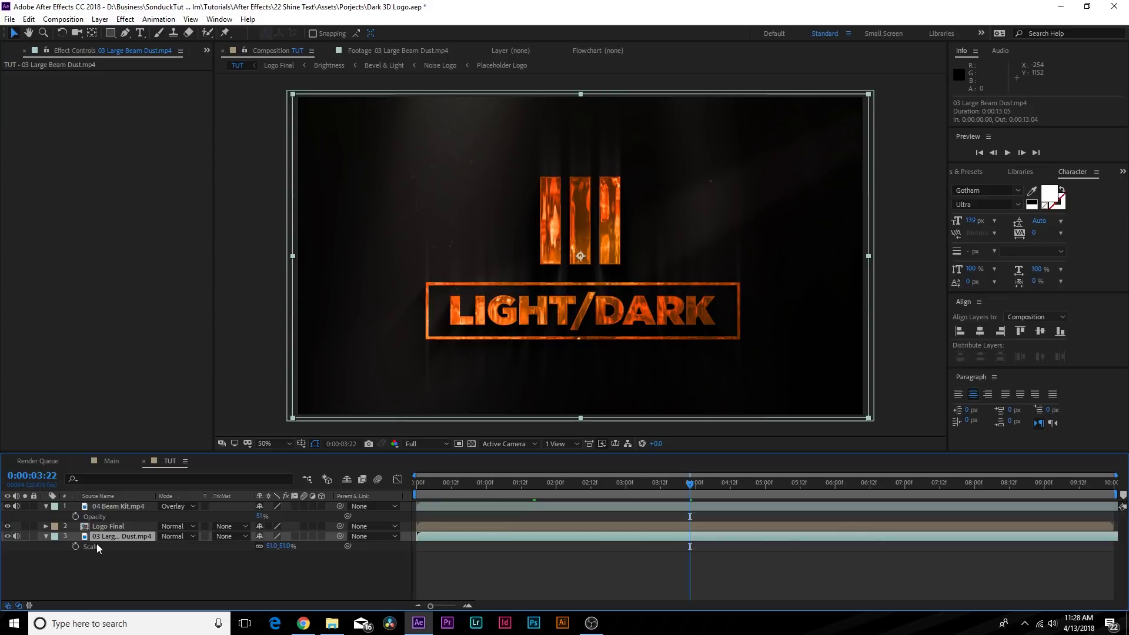
{"action": "left_click", "coordinate": [125, 19]}
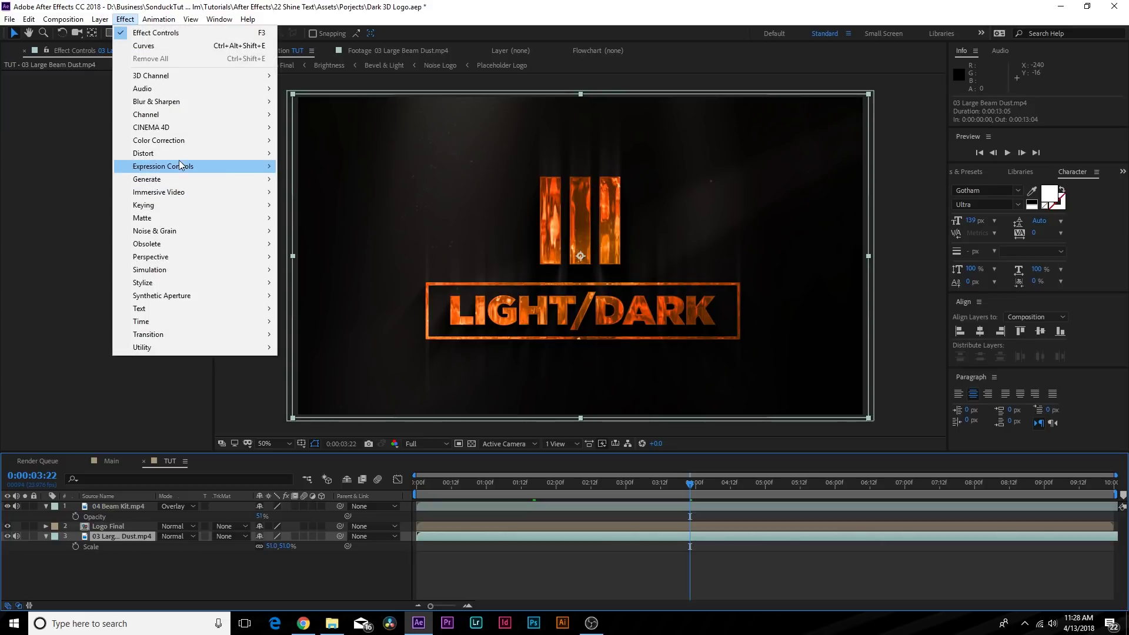
{"action": "mouse_move", "coordinate": [159, 140]}
{"action": "left_click", "coordinate": [317, 364]}
{"action": "left_click_drag", "start_coordinate": [91, 176], "coordinate": [90, 175]}
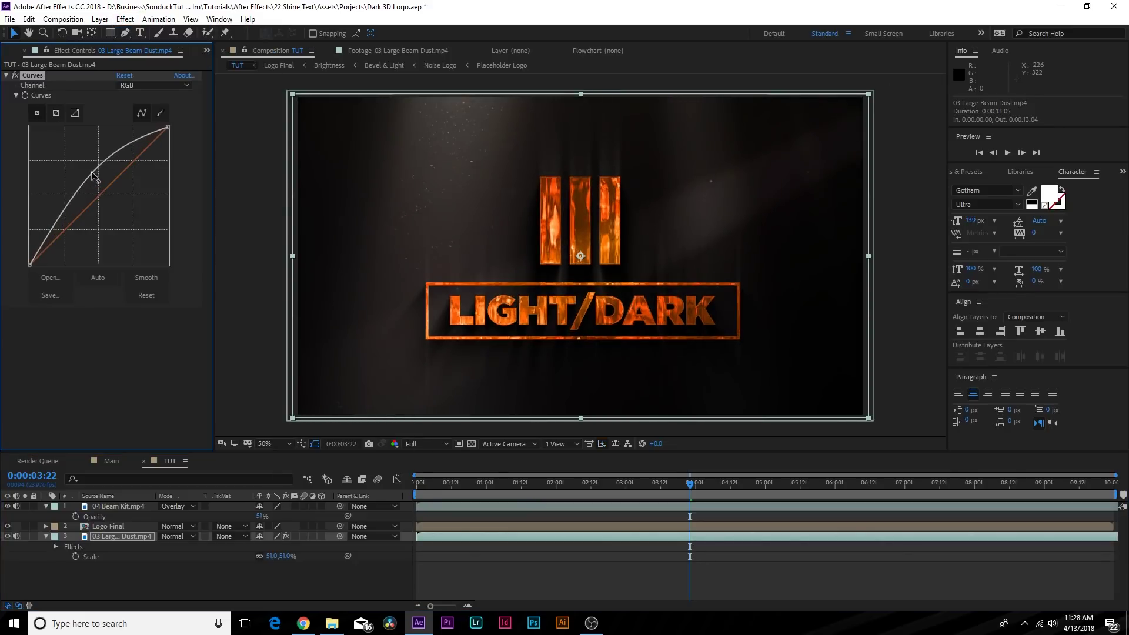
Warm the 03 Large Beam Dust layer by raising its red and green curves and lowering its blue curve.
{"action": "left_click", "coordinate": [140, 85]}
{"action": "left_click", "coordinate": [143, 107]}
{"action": "mouse_move", "coordinate": [107, 187]}
{"action": "left_mouse_down"}
{"action": "mouse_move", "coordinate": [114, 203]}
{"action": "mouse_move", "coordinate": [100, 191]}
{"action": "left_mouse_up"}
{"action": "left_click", "coordinate": [149, 86]}
{"action": "left_click", "coordinate": [142, 120]}
{"action": "mouse_move", "coordinate": [106, 198]}
{"action": "left_mouse_down"}
{"action": "mouse_move", "coordinate": [110, 207]}
{"action": "mouse_move", "coordinate": [95, 186]}
{"action": "left_mouse_up"}
{"action": "key", "text": "Up"}
{"action": "left_click", "coordinate": [149, 85]}
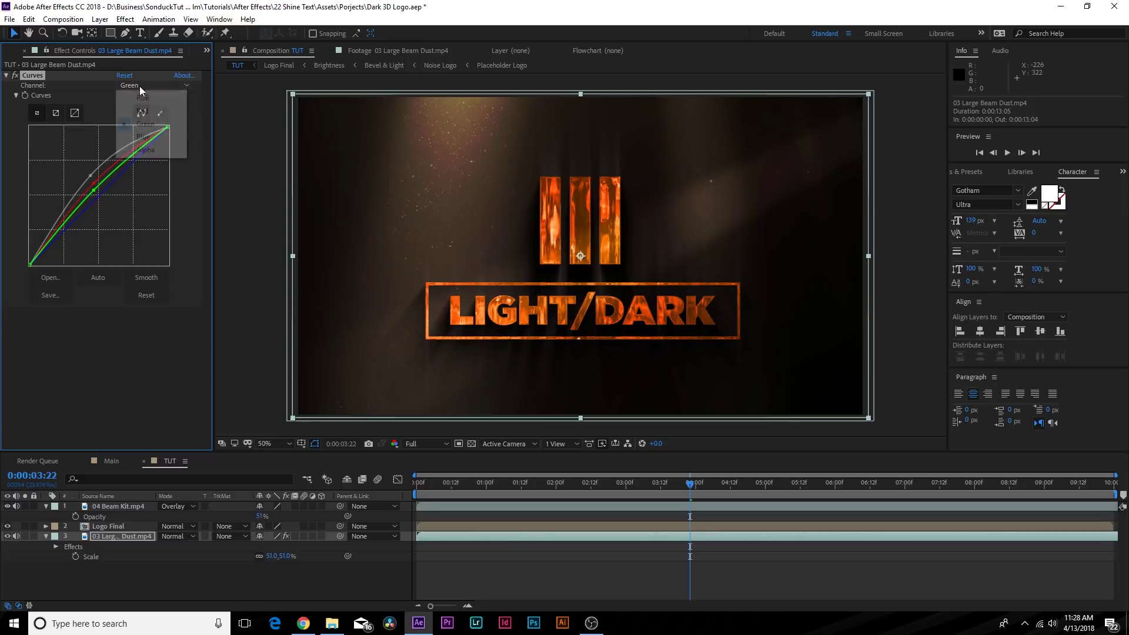
{"action": "left_click", "coordinate": [146, 138]}
{"action": "left_click_drag", "start_coordinate": [107, 192], "coordinate": [111, 190]}
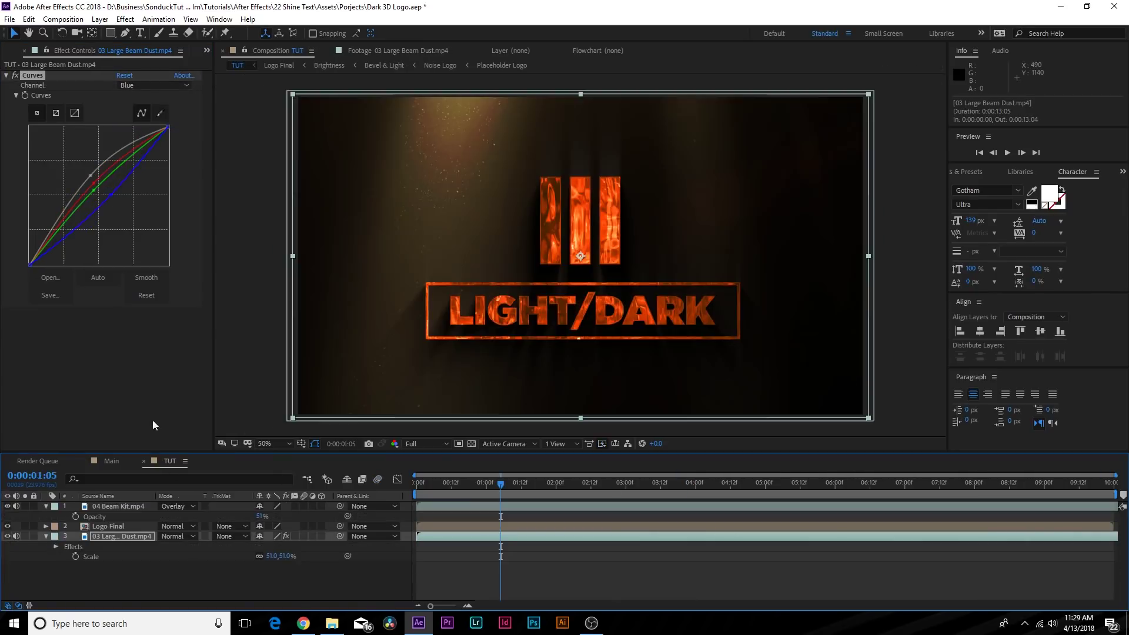
Preview Dark PRO BG.jpg from the Elements folder and add it as the lowest layer of the TUT composition.
{"action": "left_click", "coordinate": [8, 52]}
{"action": "left_click", "coordinate": [31, 191]}
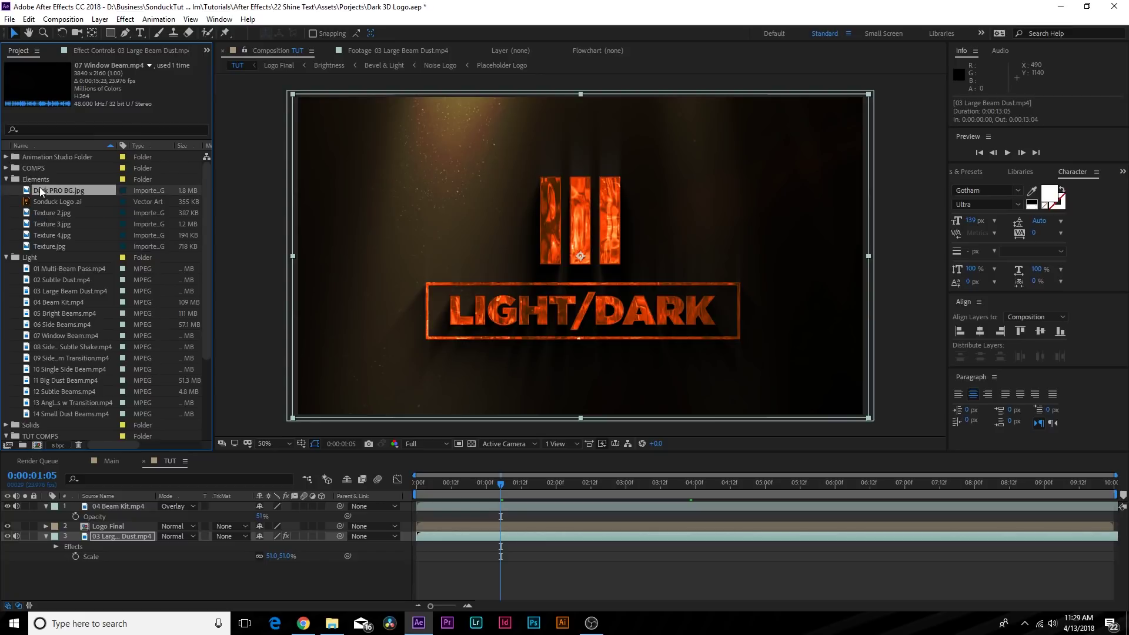
{"action": "double_click", "coordinate": [32, 192]}
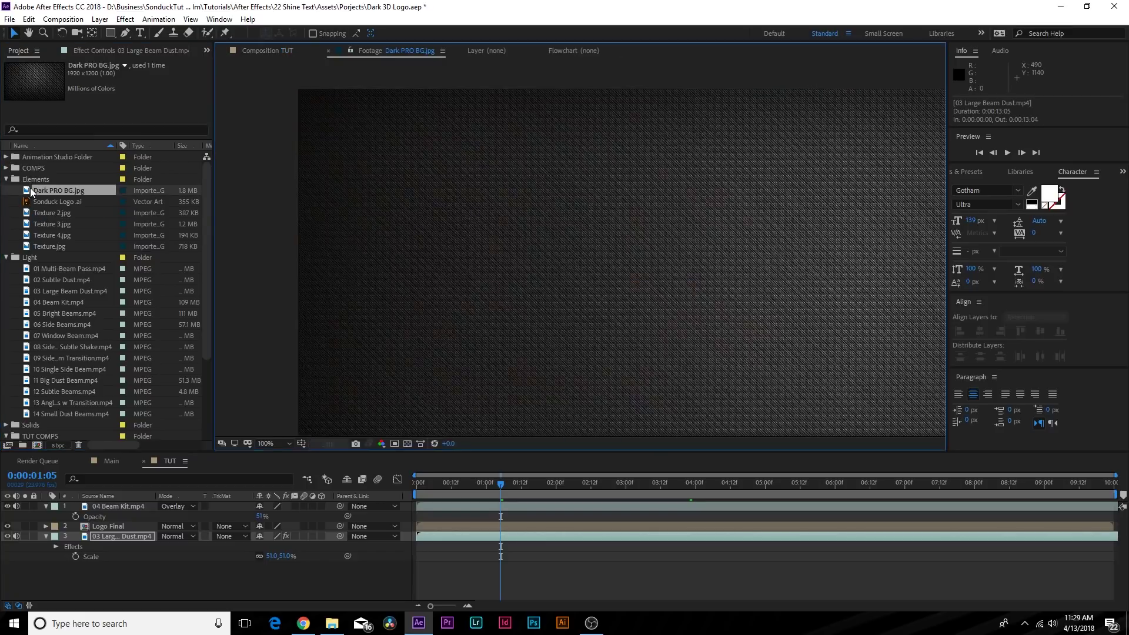
{"action": "left_click", "coordinate": [283, 51]}
{"action": "left_click_drag", "start_coordinate": [54, 191], "coordinate": [173, 574]}
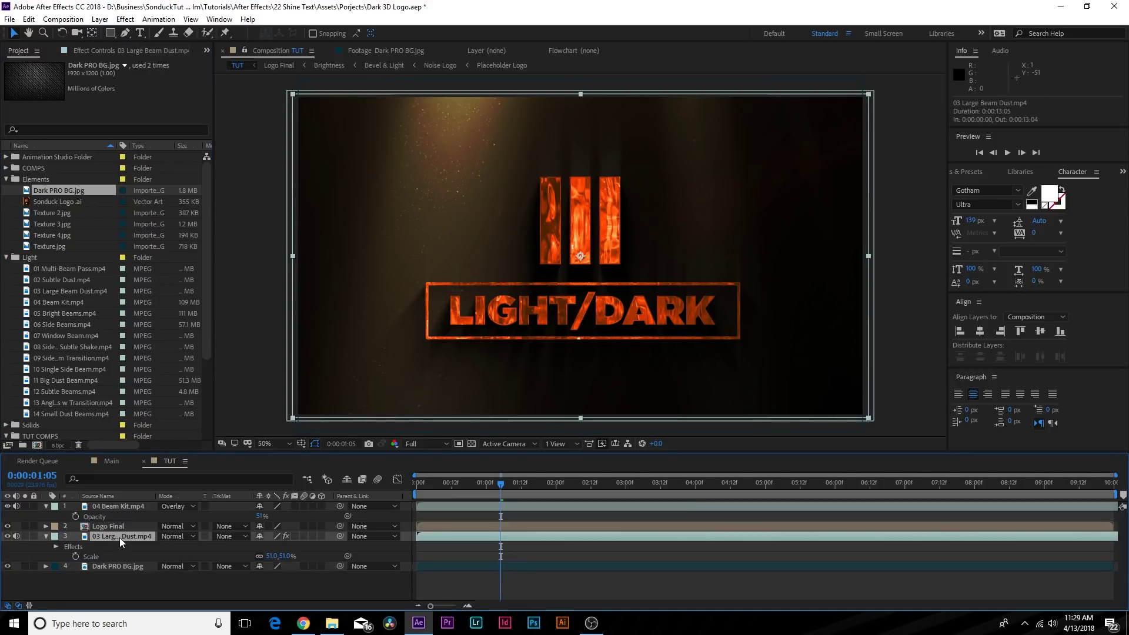
Set the 03 Large Beam Dust layer's blending mode to Soft Light, keeping its opacity at 100%.
{"action": "key", "text": "t"}
{"action": "left_click_drag", "start_coordinate": [263, 549], "coordinate": [249, 548]}
{"action": "left_click", "coordinate": [176, 536]}
{"action": "left_click", "coordinate": [200, 249]}
Set the Dark PRO BG layer's opacity to 22%.
{"action": "left_click", "coordinate": [130, 557]}
{"action": "key", "text": "t"}
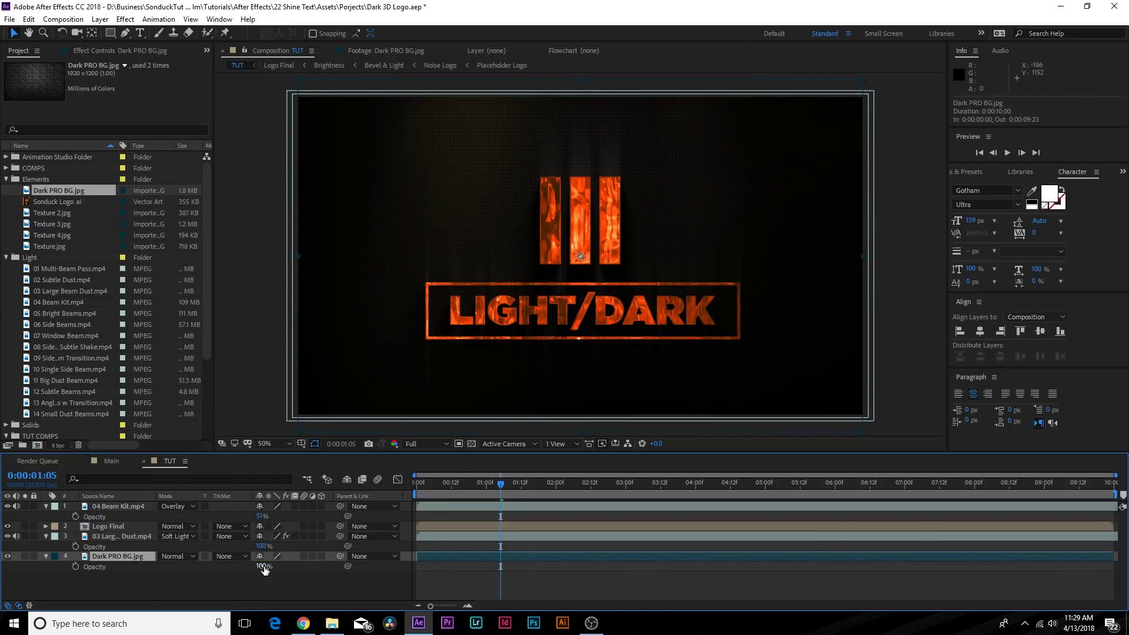
{"action": "left_click_drag", "start_coordinate": [264, 570], "coordinate": [205, 566]}
{"action": "left_click", "coordinate": [193, 583]}
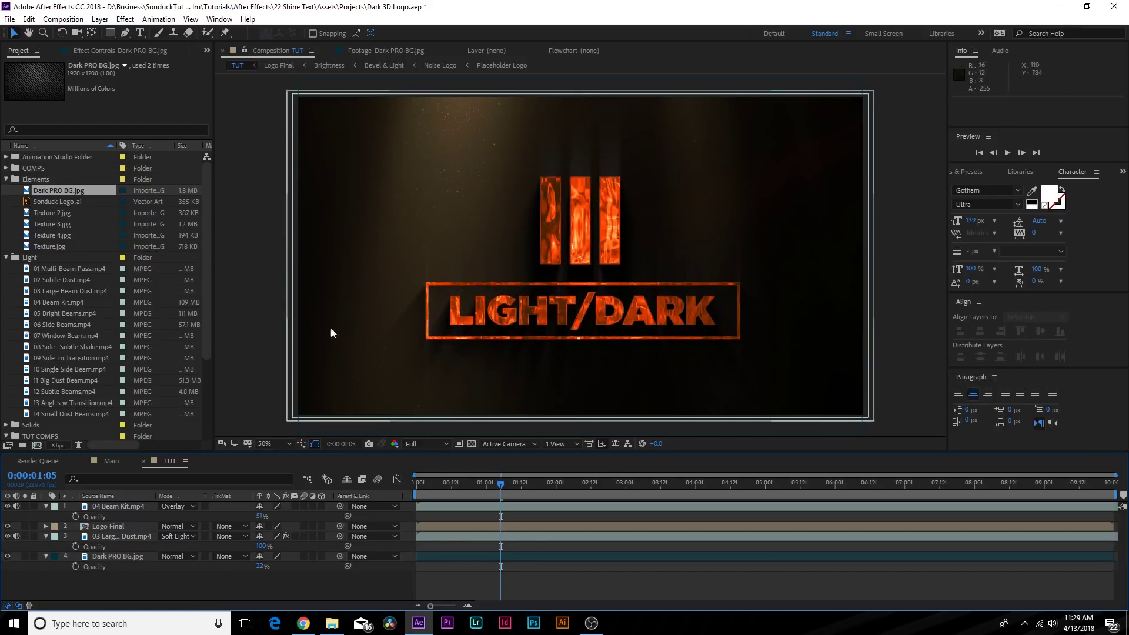
Preview the composition and slide the 04 Beam Kit layer 3 seconds earlier in the timeline.
{"action": "left_click", "coordinate": [46, 537]}
{"action": "left_click", "coordinate": [510, 488]}
{"action": "key", "text": "space"}
{"action": "left_click", "coordinate": [465, 507]}
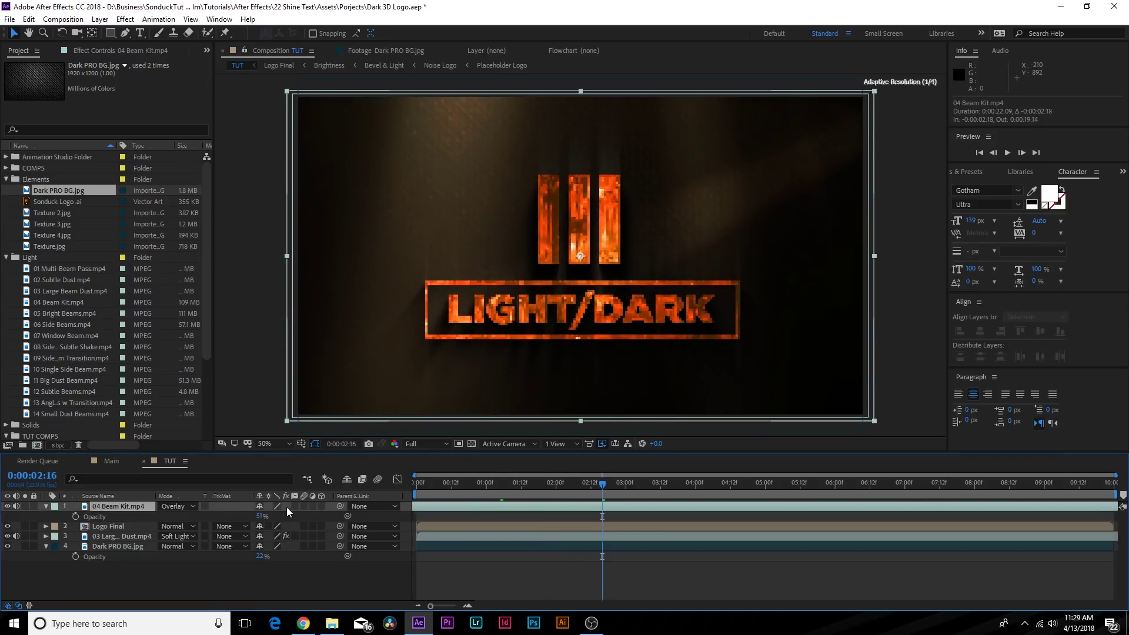
{"action": "left_click", "coordinate": [547, 482]}
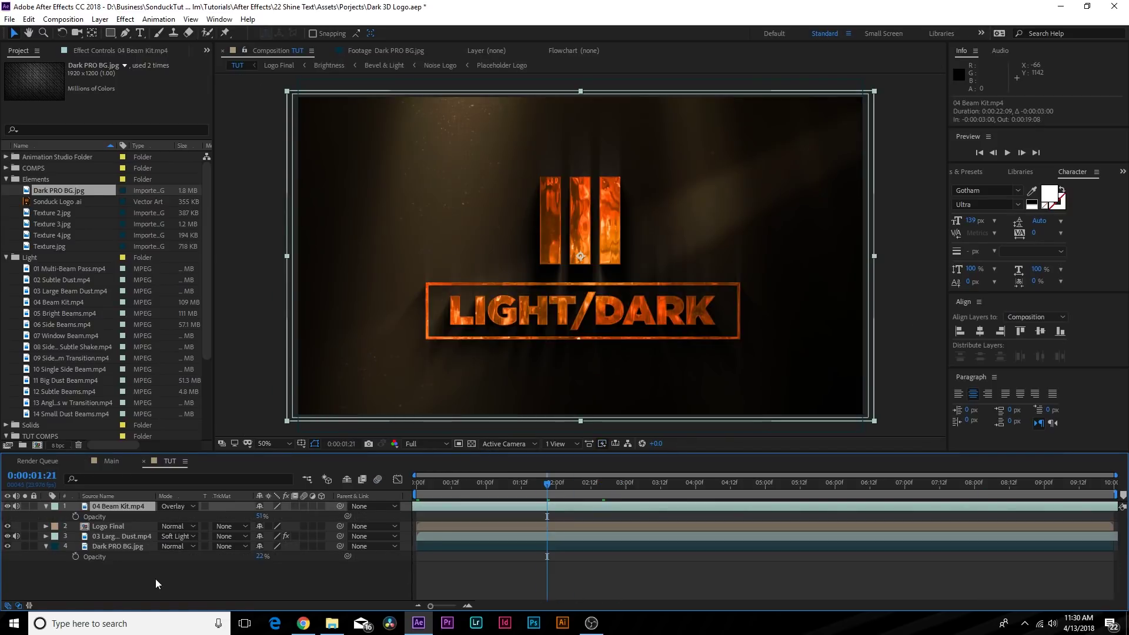
Create an adjustment layer above all layers of the TUT composition and apply a Curves effect to it.
{"action": "left_click", "coordinate": [157, 553]}
{"action": "left_click", "coordinate": [100, 19]}
{"action": "mouse_move", "coordinate": [129, 32]}
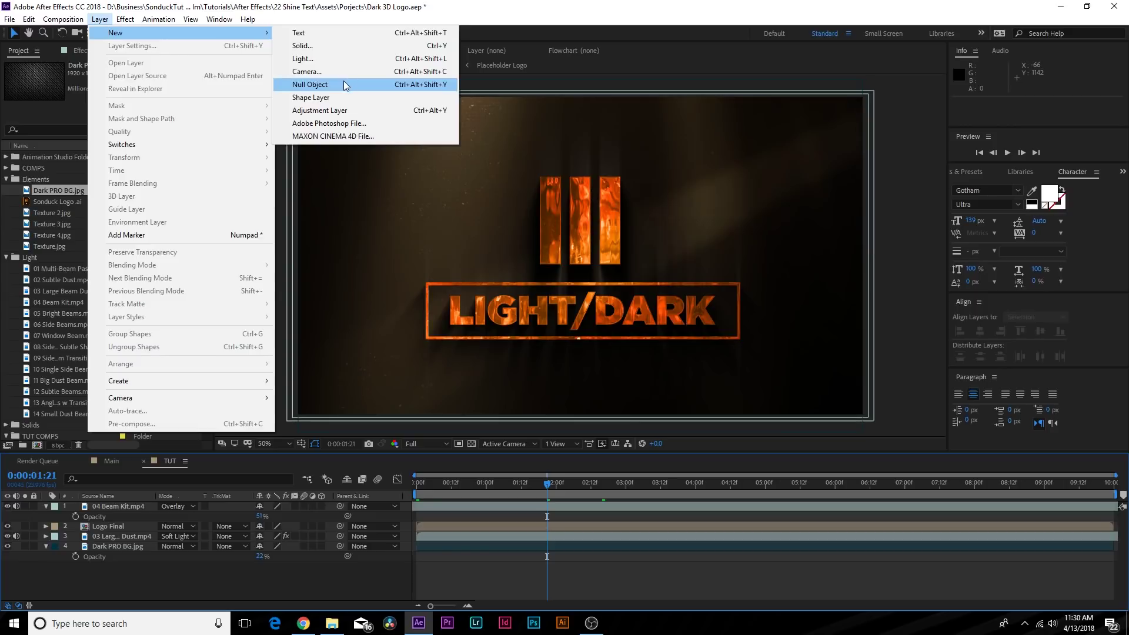
{"action": "left_click", "coordinate": [319, 110]}
{"action": "left_click", "coordinate": [125, 19]}
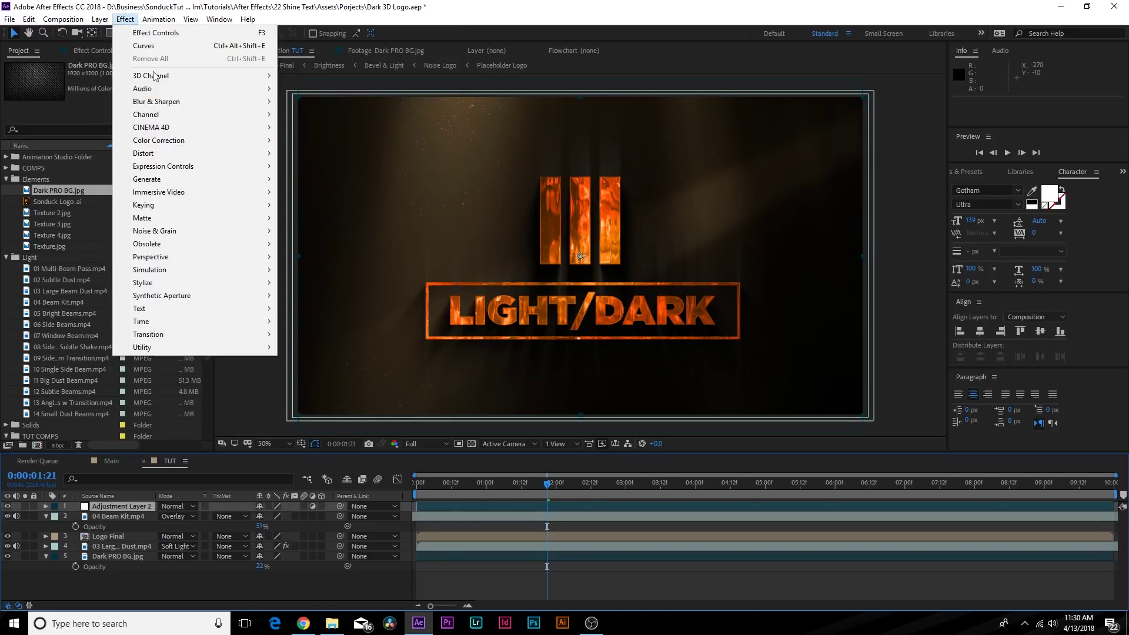
{"action": "mouse_move", "coordinate": [160, 144]}
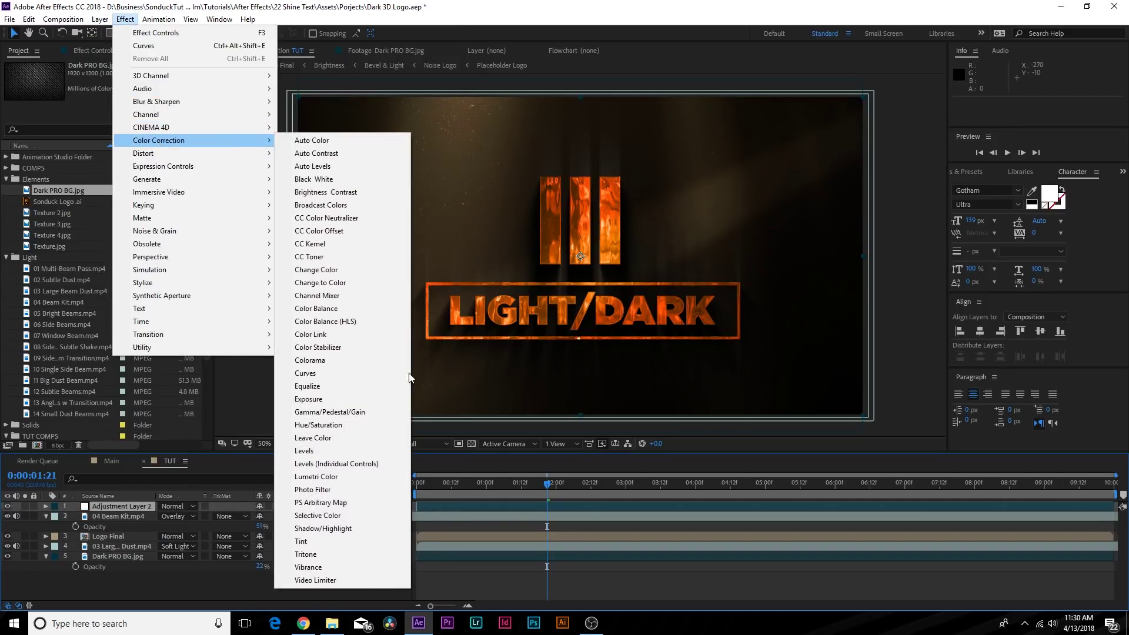
{"action": "left_click", "coordinate": [324, 377]}
Grade the adjustment layer's Curves by raising the blue channel and lowering the green channel.
{"action": "mouse_move", "coordinate": [103, 193]}
{"action": "left_mouse_down"}
{"action": "mouse_move", "coordinate": [111, 196]}
{"action": "mouse_move", "coordinate": [89, 192]}
{"action": "mouse_move", "coordinate": [104, 200]}
{"action": "left_mouse_up"}
{"action": "left_click", "coordinate": [154, 86]}
{"action": "left_click", "coordinate": [134, 111]}
{"action": "left_click", "coordinate": [153, 85]}
{"action": "left_click", "coordinate": [145, 124]}
Apply an Add Grain effect to the adjustment layer, set its viewing mode to Final Output, and collapse the effect's settings.
{"action": "left_click", "coordinate": [125, 19]}
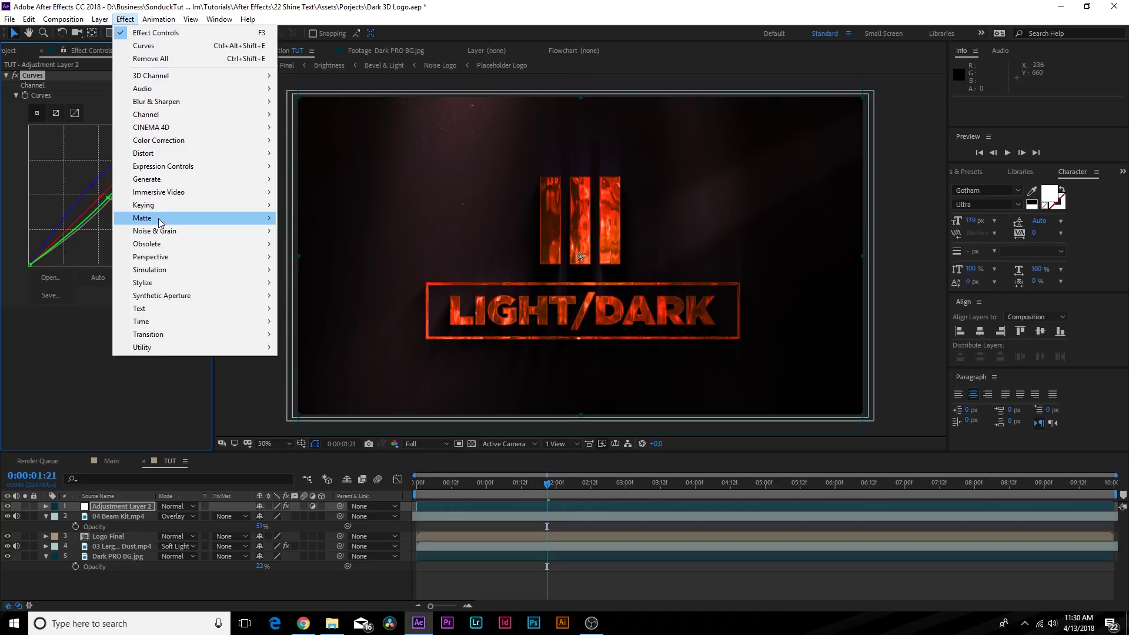
{"action": "mouse_move", "coordinate": [196, 234]}
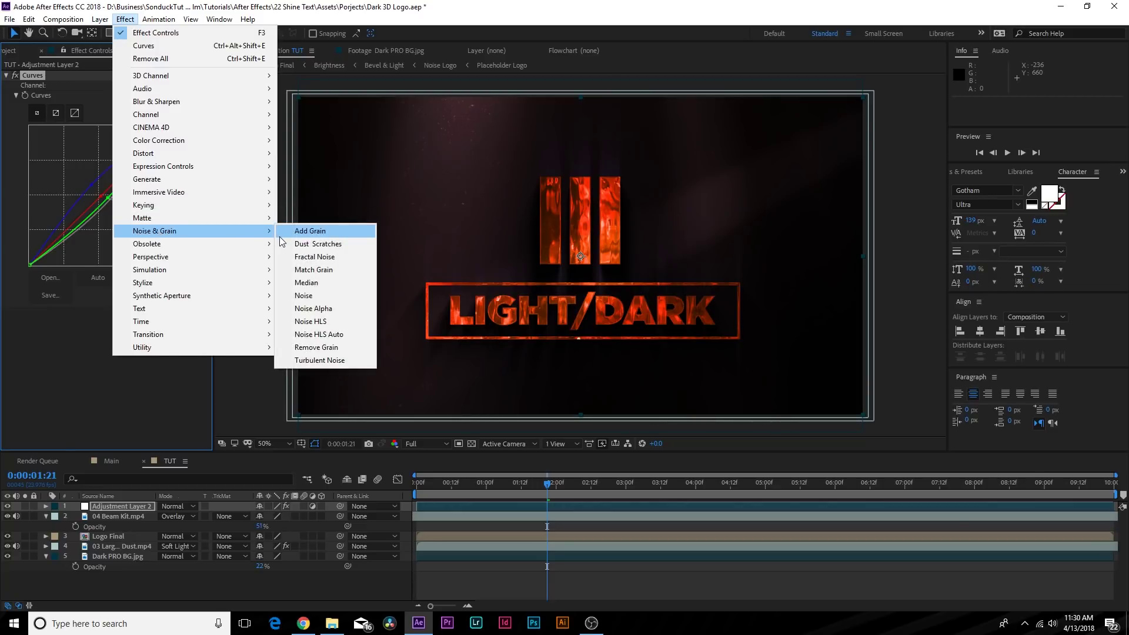
{"action": "left_click", "coordinate": [310, 231]}
{"action": "left_click", "coordinate": [141, 315]}
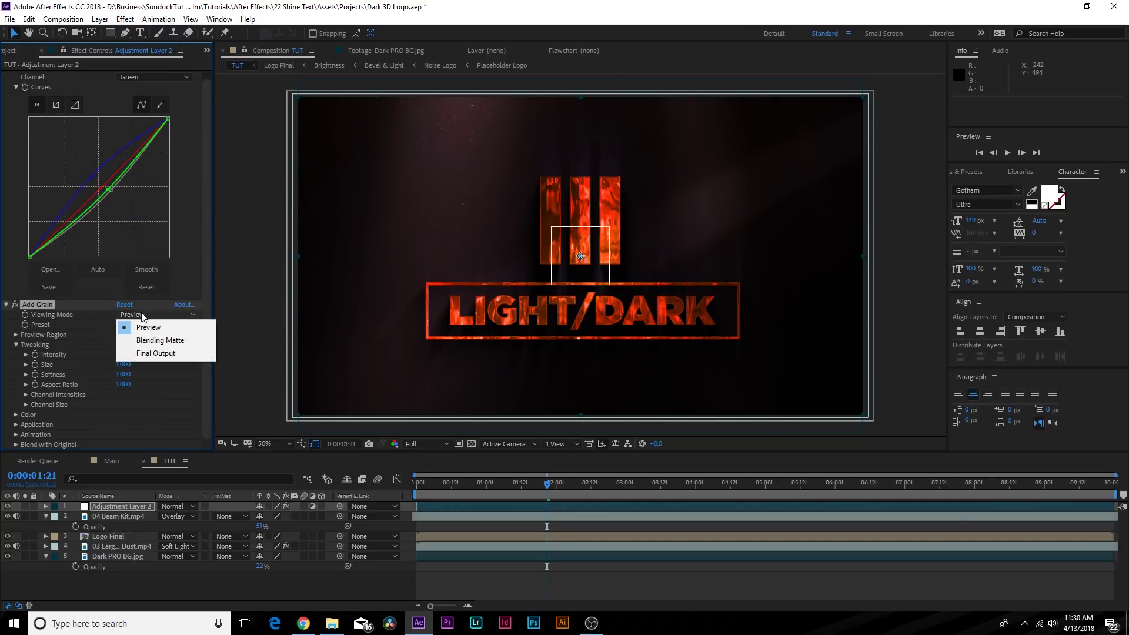
{"action": "left_click", "coordinate": [141, 349]}
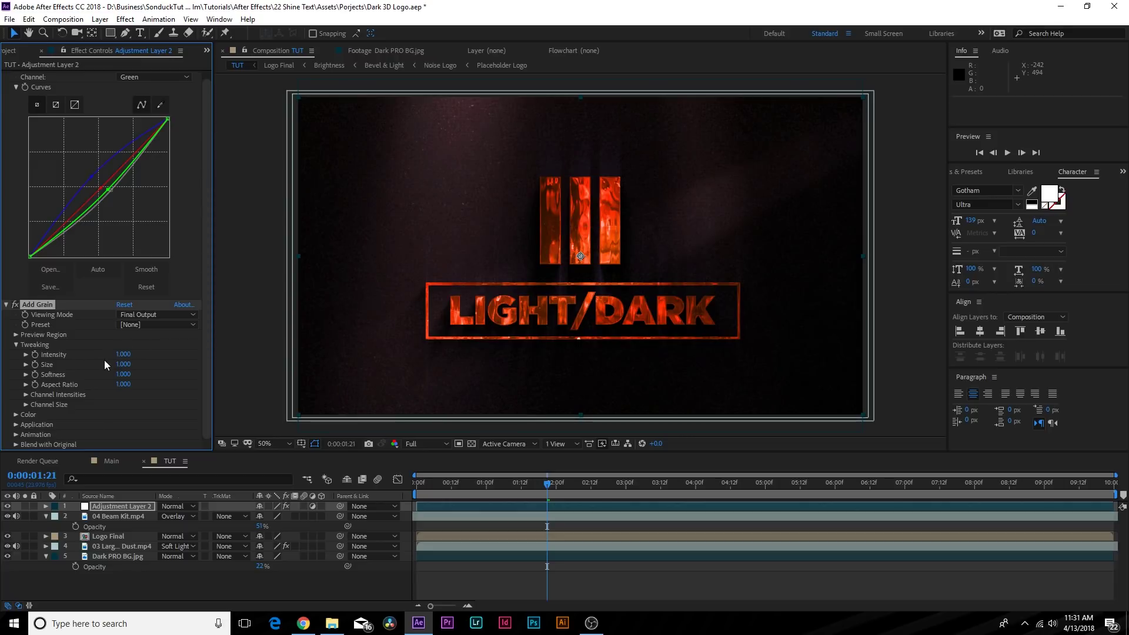
{"action": "type", "text": "3"}
{"action": "scroll", "coordinate": [18, 118], "scroll_direction": "up", "scroll_amount": 1}
{"action": "left_click", "coordinate": [7, 86]}
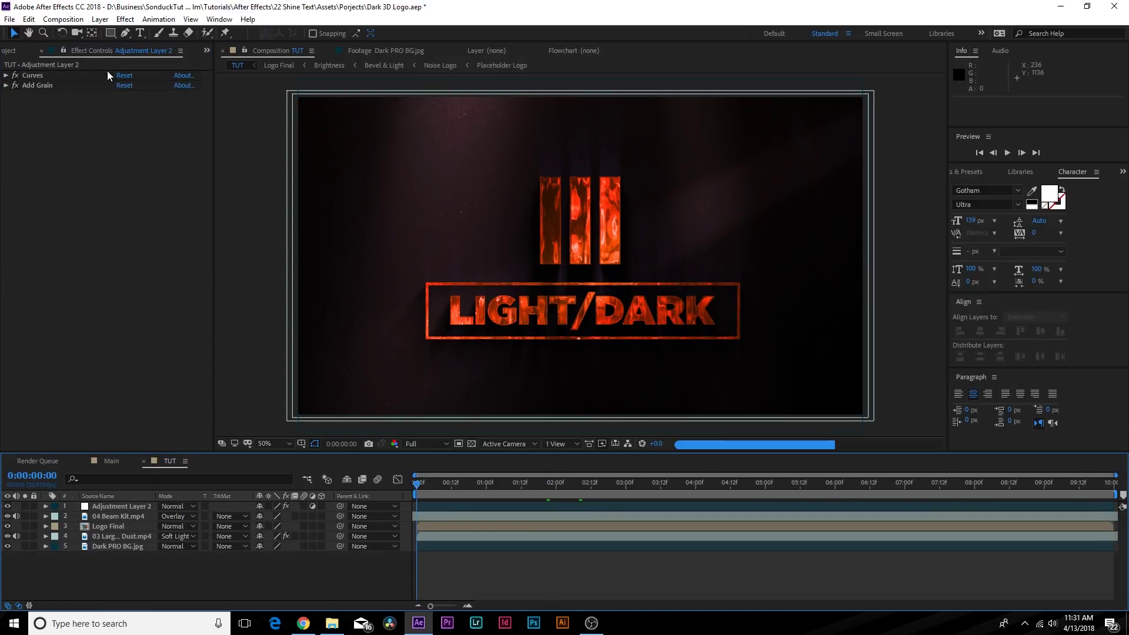
Create a null object and parent the 04 Beam Kit, 03 Large Beam Dust and Dark PRO BG layers to it.
{"action": "left_click", "coordinate": [100, 19]}
{"action": "mouse_move", "coordinate": [108, 33]}
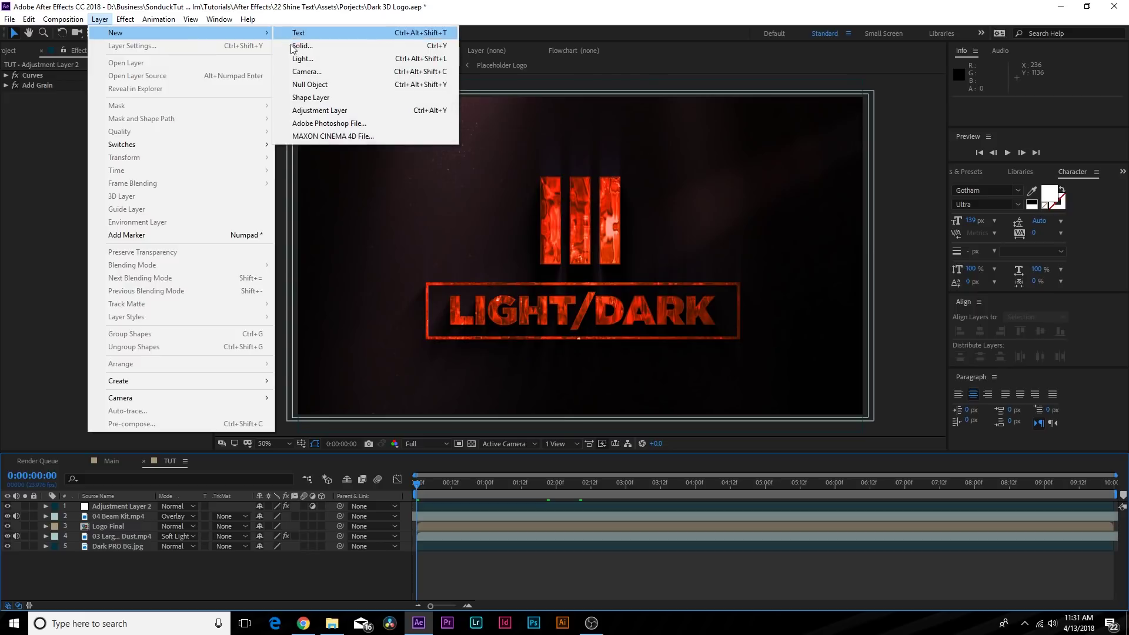
{"action": "left_click", "coordinate": [297, 85]}
{"action": "left_click", "coordinate": [117, 537]}
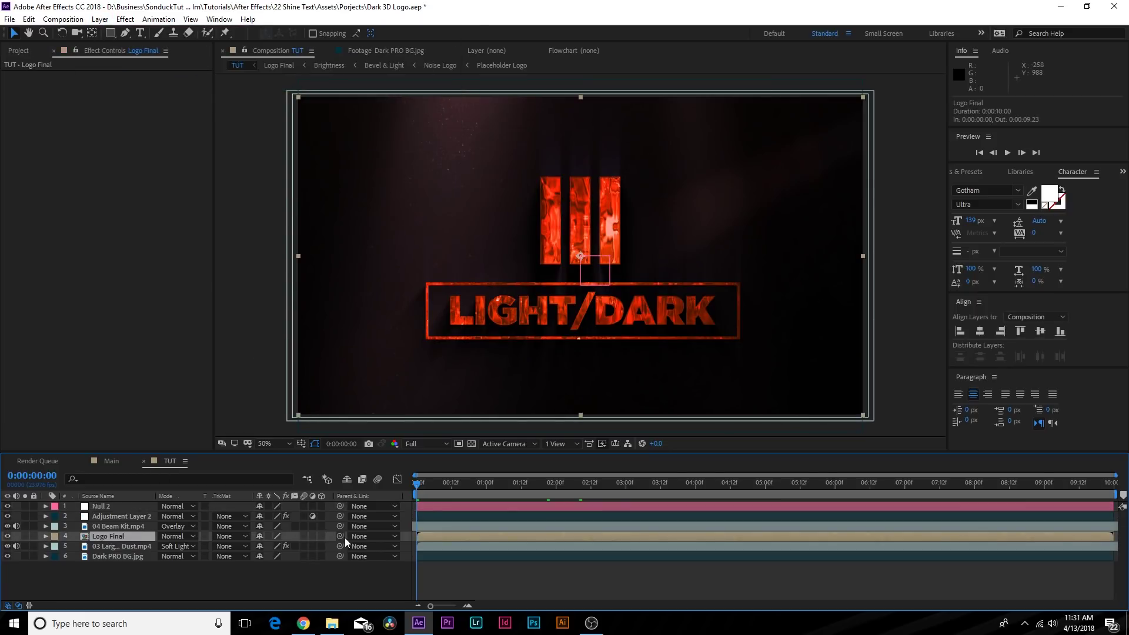
{"action": "left_click", "coordinate": [107, 527]}
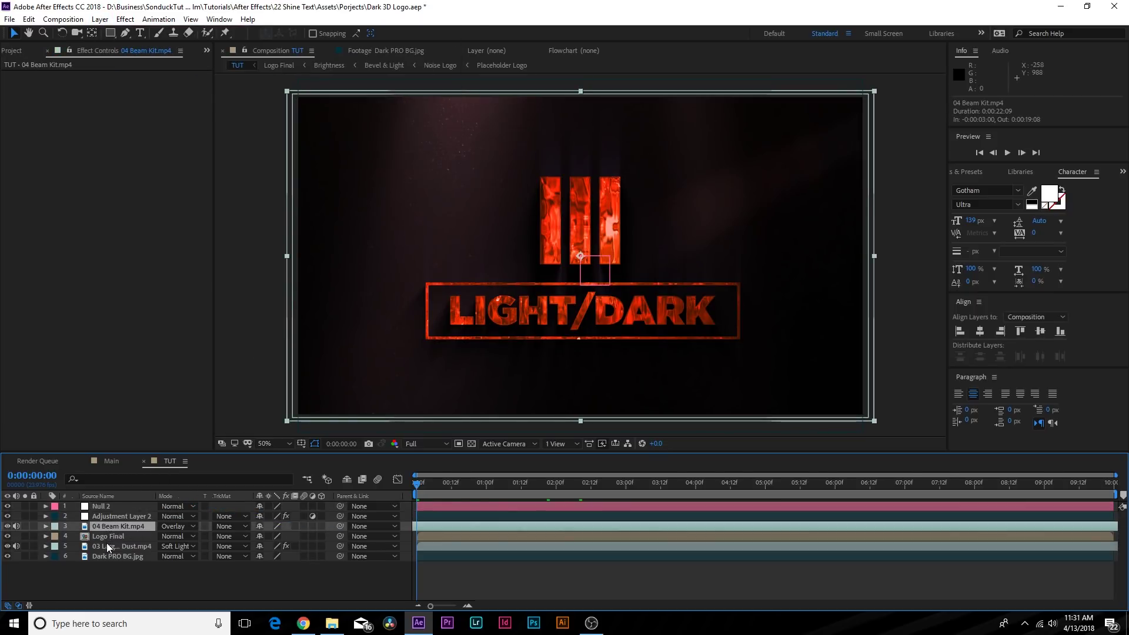
{"action": "left_click", "coordinate": [104, 547], "text": "ctrl"}
{"action": "left_click", "coordinate": [106, 556], "text": "ctrl"}
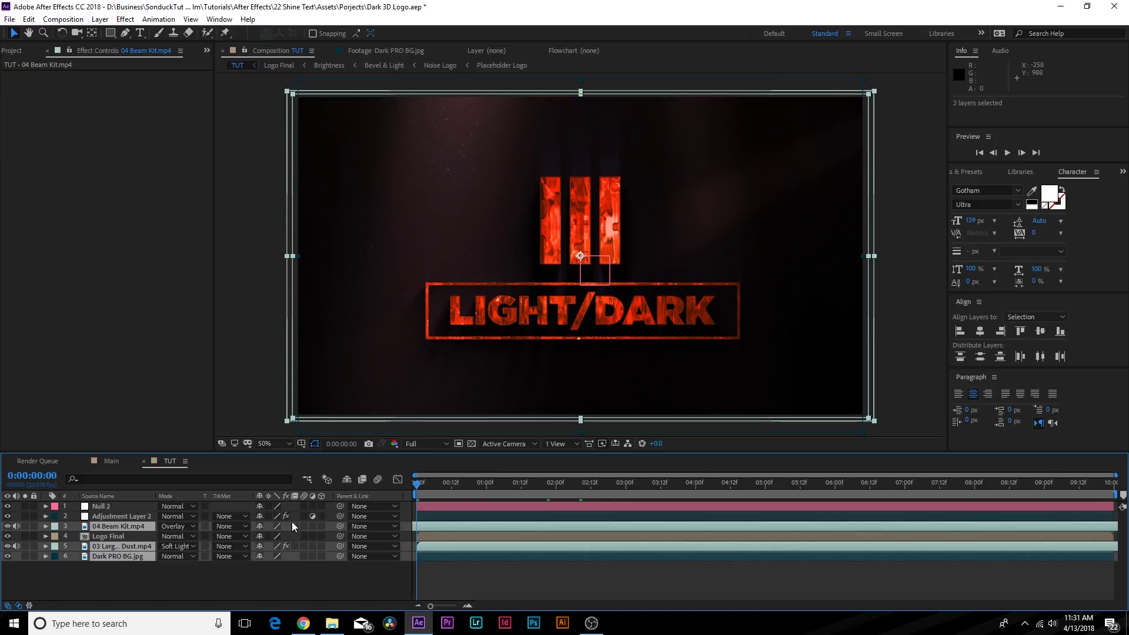
{"action": "left_click_drag", "start_coordinate": [336, 527], "coordinate": [133, 503]}
Keyframe the null's scale from 105% at the start of the composition to 100% at 0:00:05:00.
{"action": "left_click", "coordinate": [125, 505]}
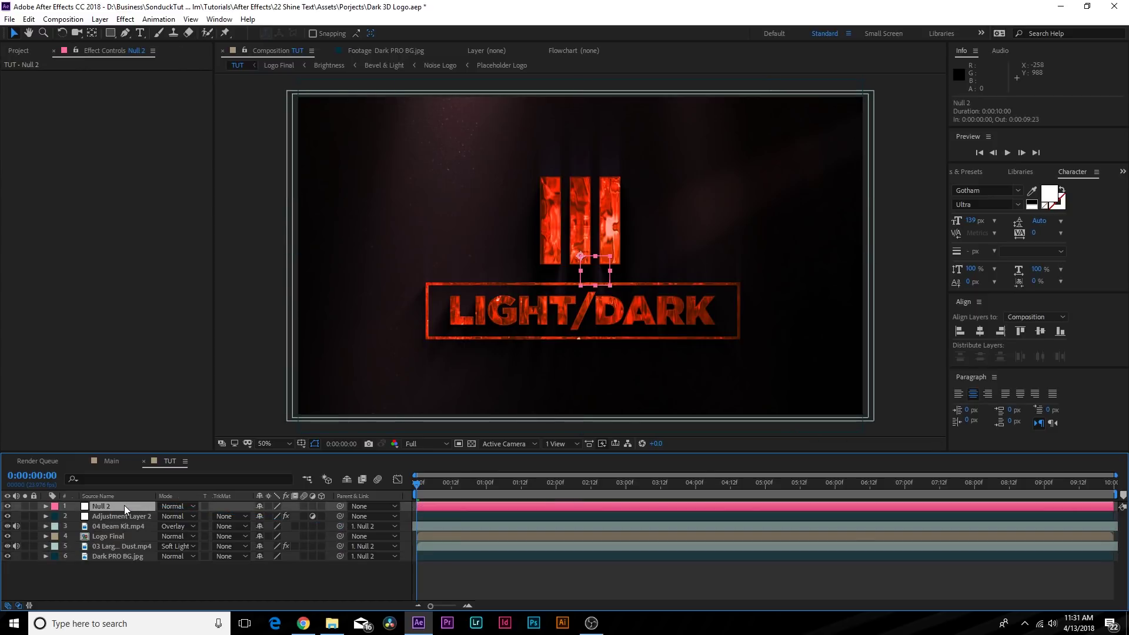
{"action": "key", "text": "s"}
{"action": "left_click_drag", "start_coordinate": [276, 518], "coordinate": [277, 517]}
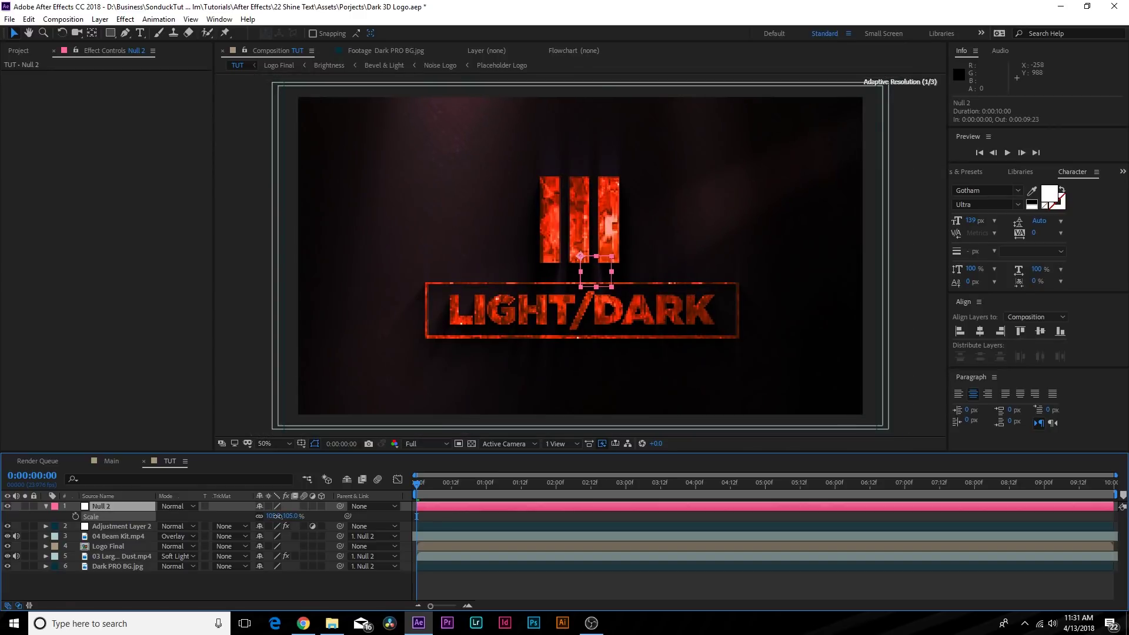
{"action": "left_click", "coordinate": [75, 517]}
{"action": "left_click_drag", "start_coordinate": [444, 488], "coordinate": [766, 499]}
{"action": "left_click_drag", "start_coordinate": [274, 518], "coordinate": [278, 517]}
{"action": "left_click", "coordinate": [291, 584]}
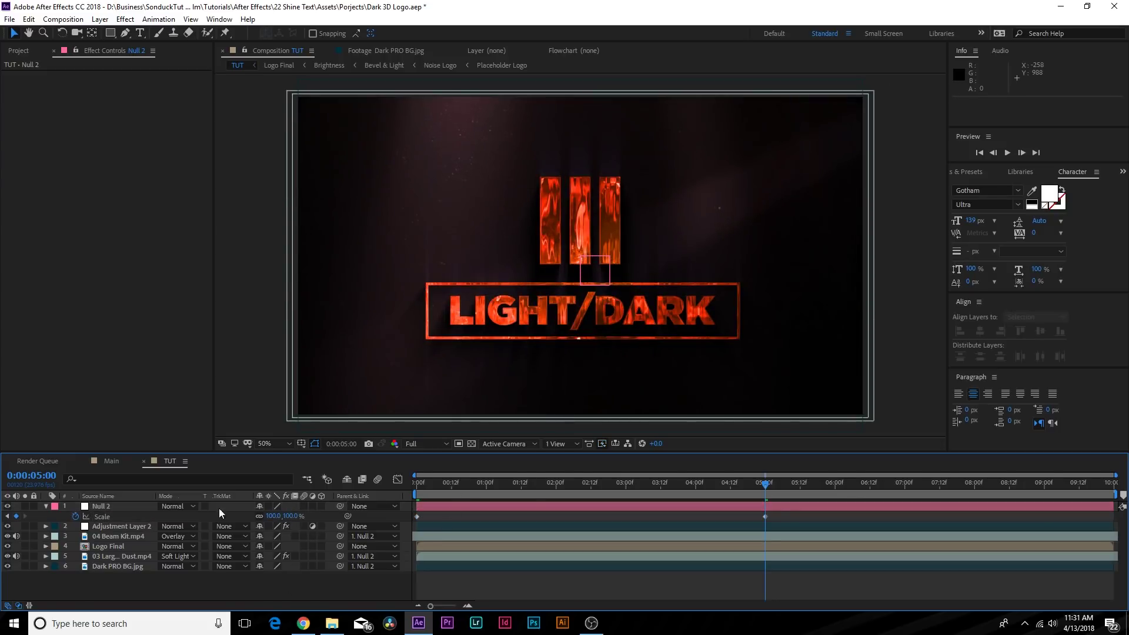
Keyframe the Logo Final layer's scale from 100% at the start to 111% at 0:00:05:00.
{"action": "left_click", "coordinate": [105, 545]}
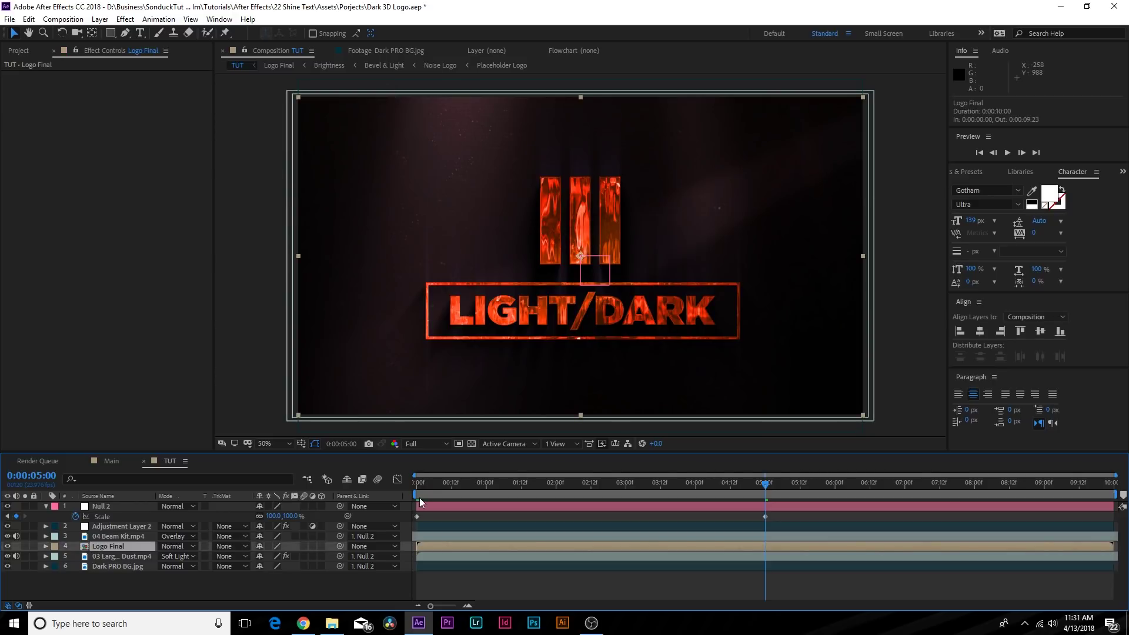
{"action": "key", "text": "Home"}
{"action": "key", "text": "s"}
{"action": "key", "text": "alt+shift+s"}
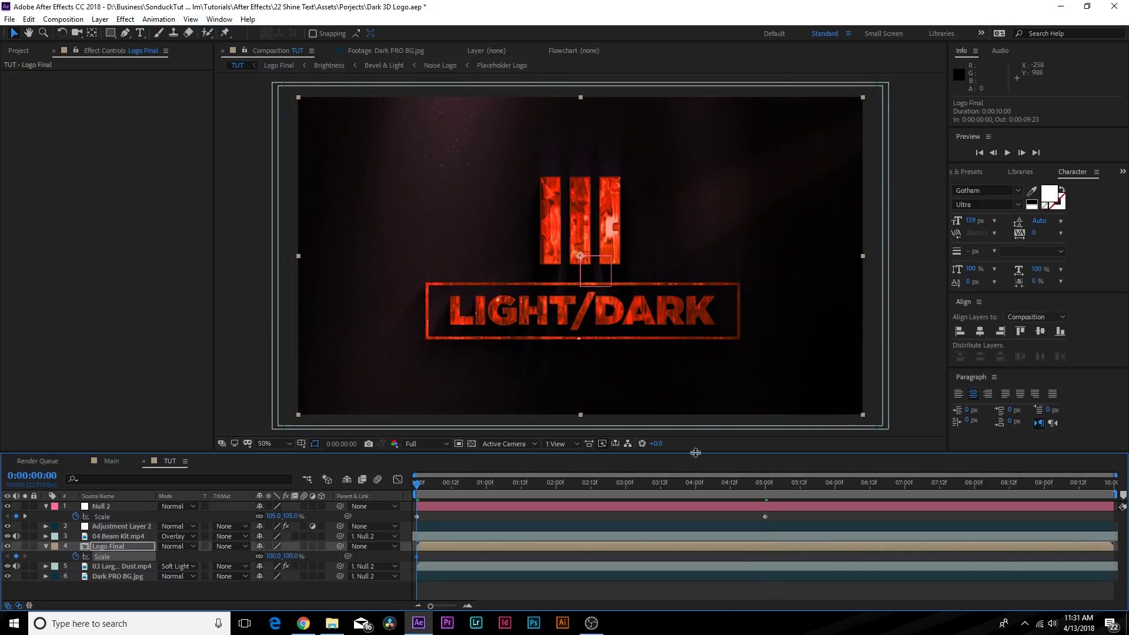
{"action": "left_click", "coordinate": [765, 483]}
{"action": "left_click_drag", "start_coordinate": [275, 556], "coordinate": [285, 553]}
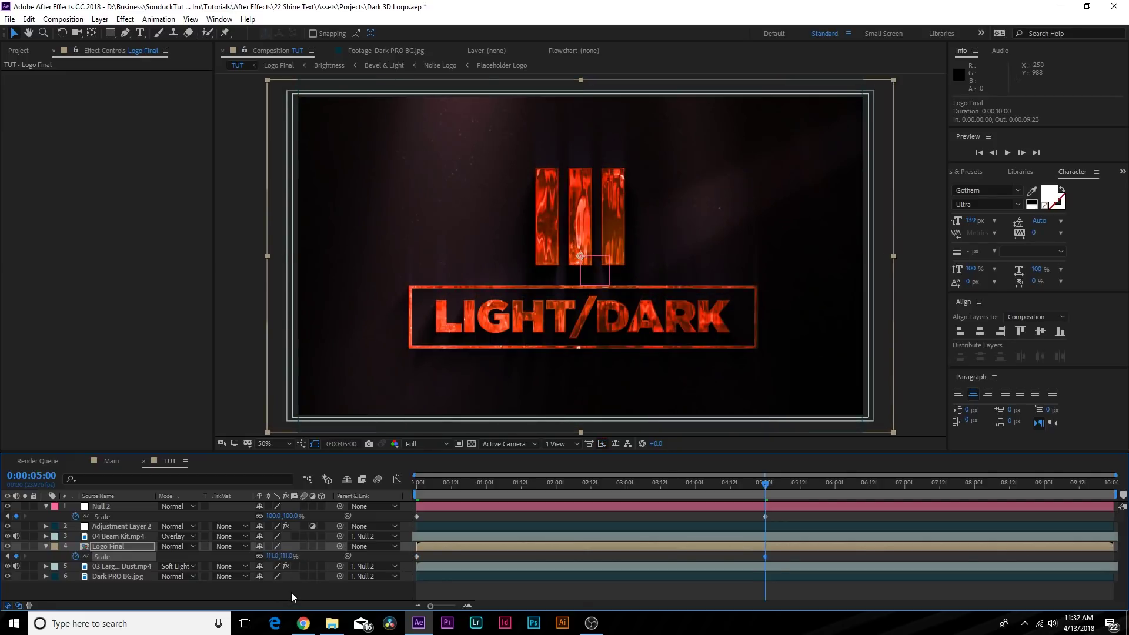
{"action": "left_click", "coordinate": [291, 594]}
Place the Logo Final layer above Adjustment Layer 2 in the layer stack, directly below the null.
{"action": "left_click", "coordinate": [498, 492]}
{"action": "key", "text": "u"}
{"action": "left_click", "coordinate": [94, 536]}
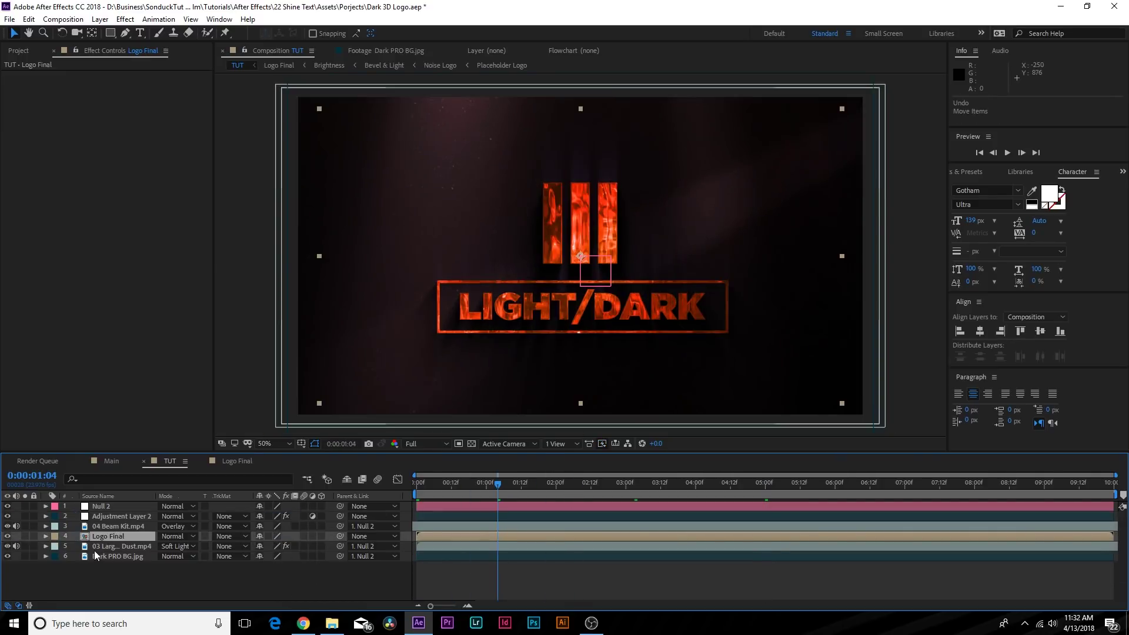
{"action": "left_click_drag", "start_coordinate": [98, 535], "coordinate": [104, 517]}
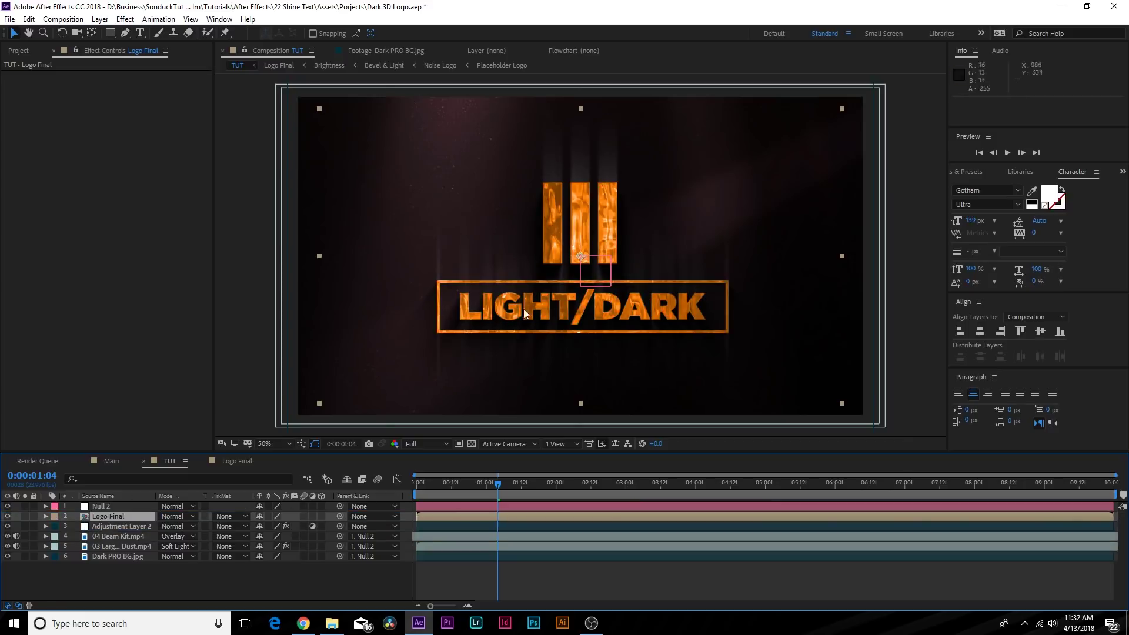
{"action": "left_click", "coordinate": [235, 559]}
{"action": "left_click", "coordinate": [148, 565]}
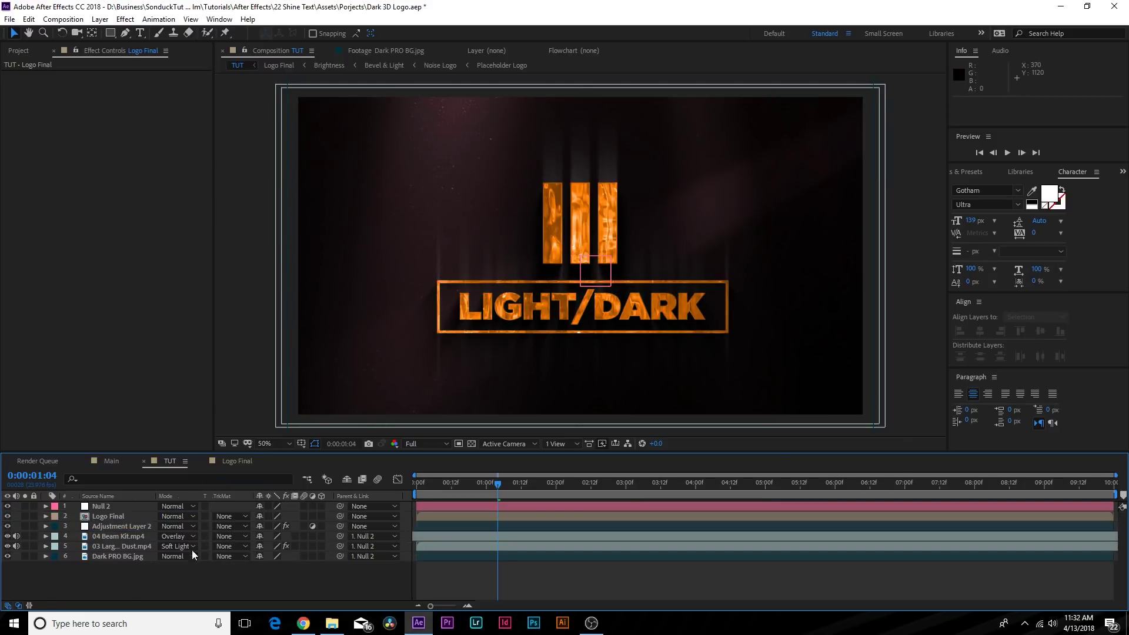
Enable motion blur on every layer and for the TUT composition.
{"action": "left_click", "coordinate": [488, 486]}
{"action": "left_click_drag", "start_coordinate": [304, 506], "coordinate": [305, 563]}
{"action": "left_click", "coordinate": [378, 480]}
{"action": "left_click_drag", "start_coordinate": [475, 483], "coordinate": [528, 486]}
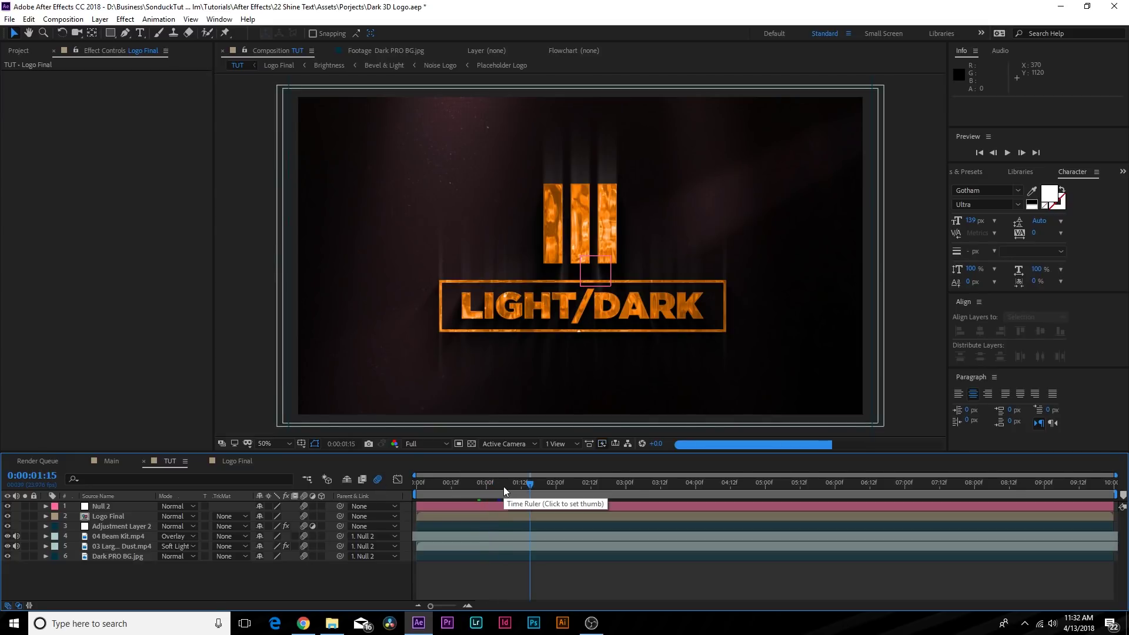
Open the Animation Studio extension and enlarge it beside the composition view.
{"action": "left_click", "coordinate": [220, 19]}
{"action": "mouse_move", "coordinate": [245, 80]}
{"action": "left_click", "coordinate": [471, 93]}
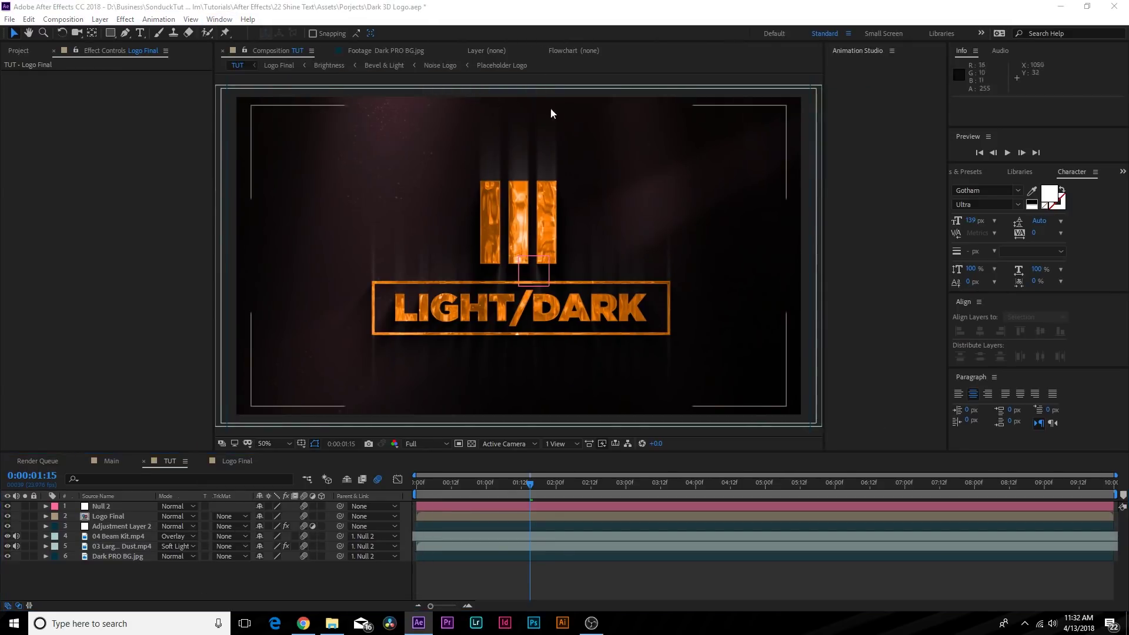
{"action": "left_click_drag", "start_coordinate": [824, 70], "coordinate": [741, 70]}
Browse the Animation Studio presets and apply the Glitch#1 preset to the composition.
{"action": "scroll", "coordinate": [785, 336], "scroll_direction": "down", "scroll_amount": 1}
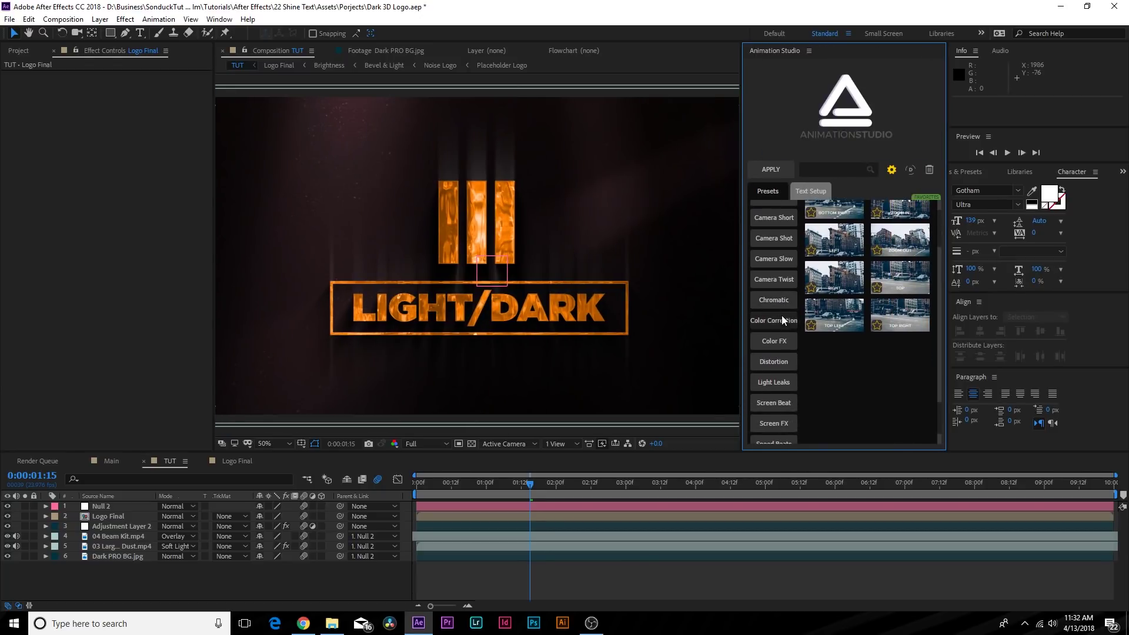
{"action": "mouse_move", "coordinate": [847, 291]}
{"action": "scroll", "coordinate": [847, 291], "scroll_direction": "down", "scroll_amount": 4}
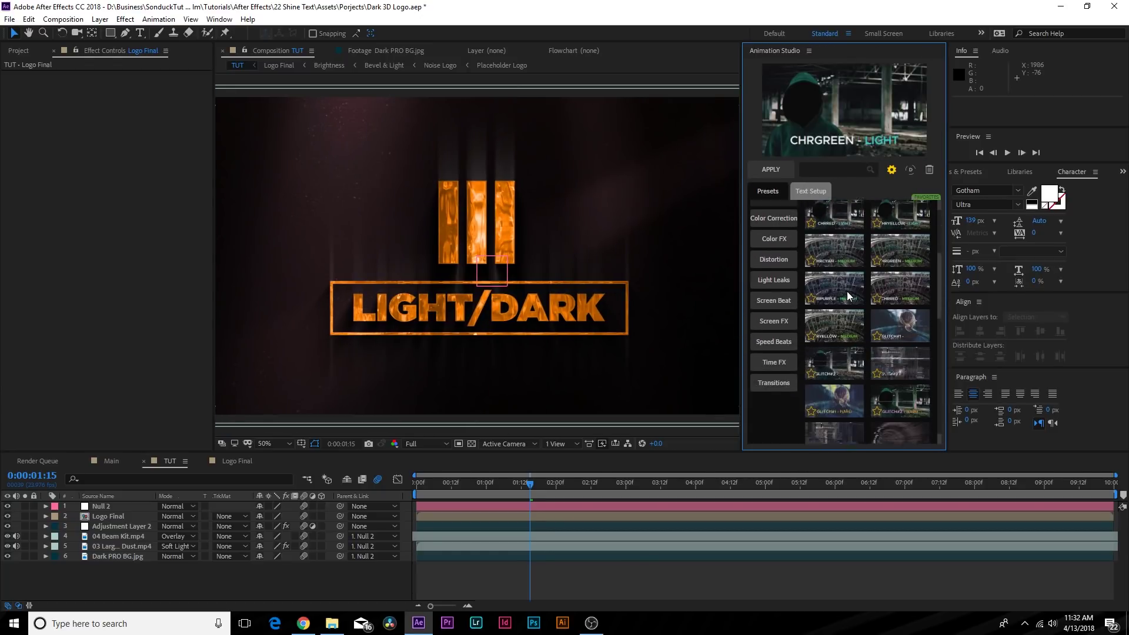
{"action": "scroll", "coordinate": [840, 300], "scroll_direction": "up", "scroll_amount": 3}
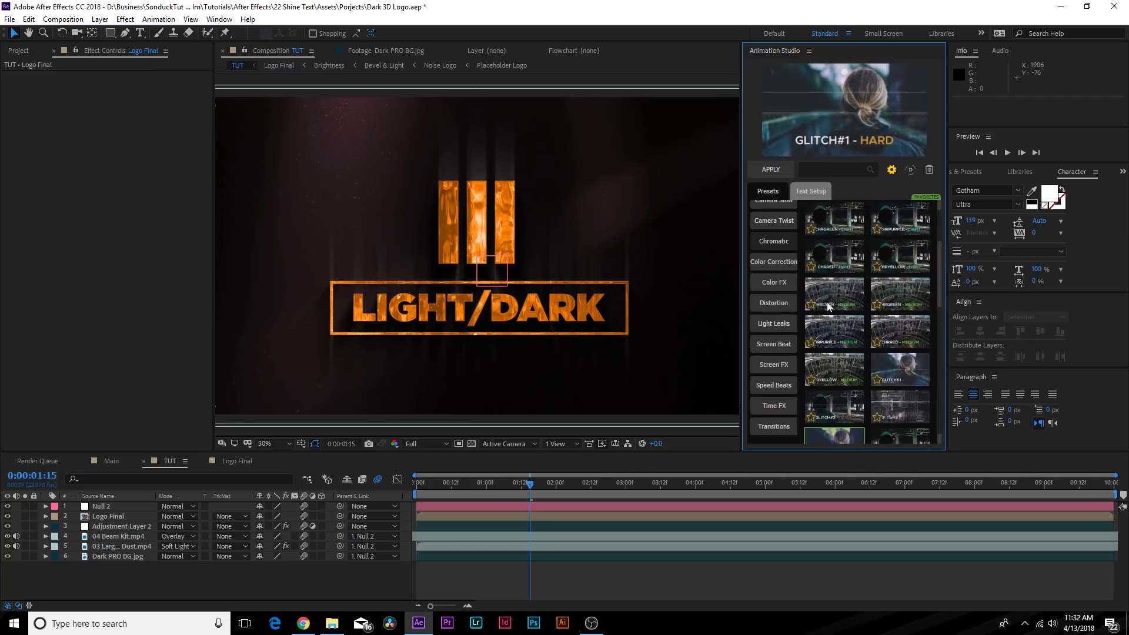
{"action": "scroll", "coordinate": [863, 309], "scroll_direction": "down", "scroll_amount": 2}
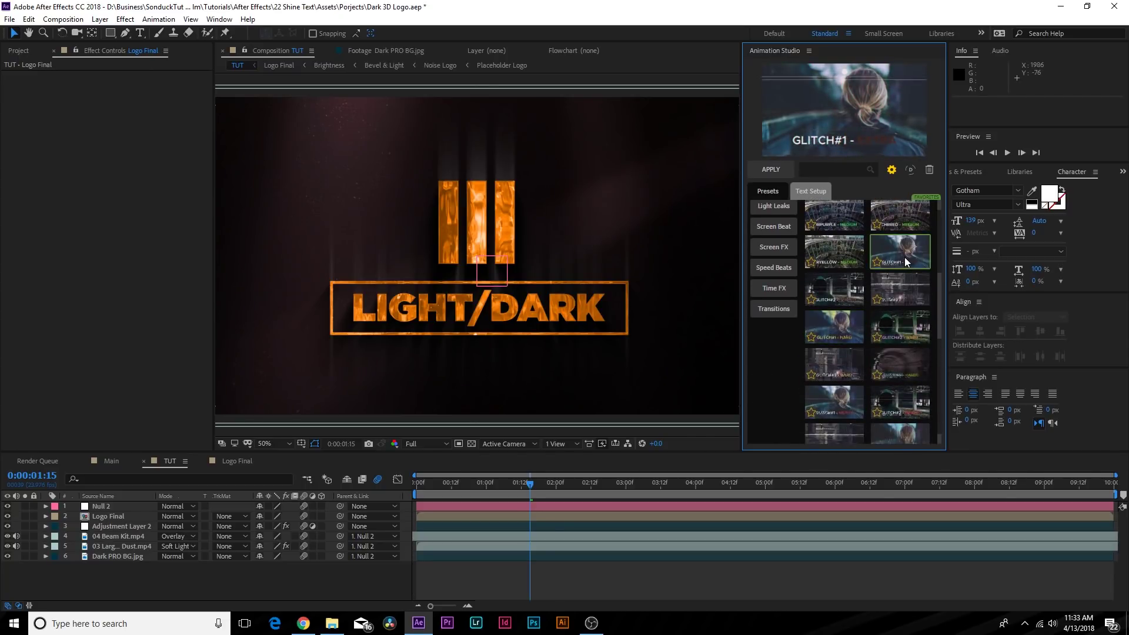
{"action": "left_click", "coordinate": [768, 172]}
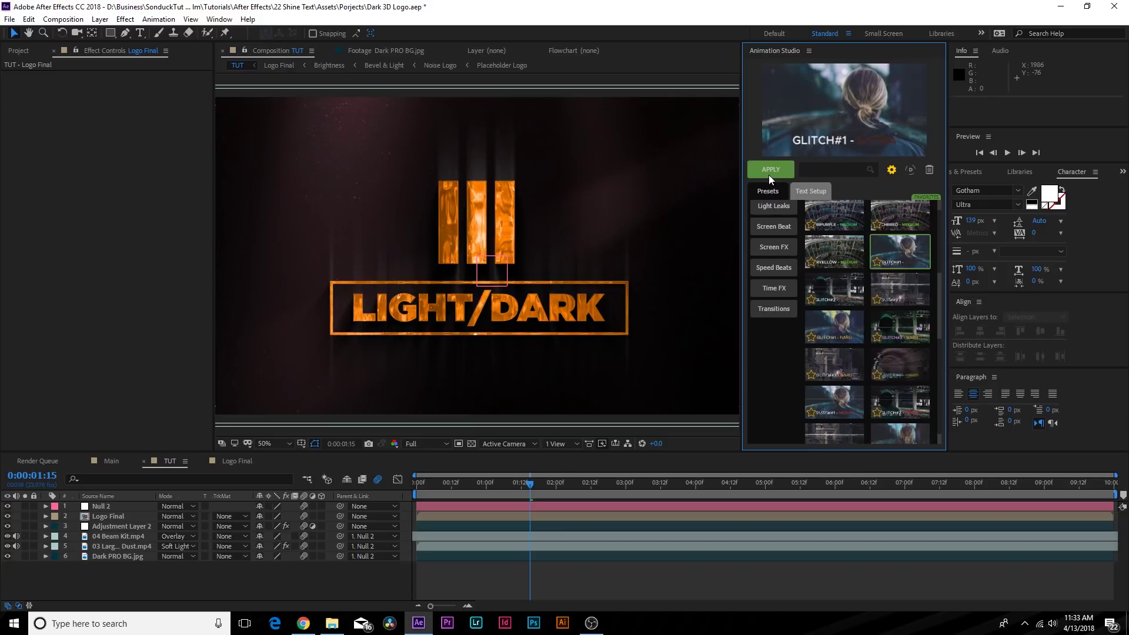
Shift the glitch layer to start at 0:00:00:00 and hide it.
{"action": "left_click_drag", "start_coordinate": [536, 505], "coordinate": [432, 510]}
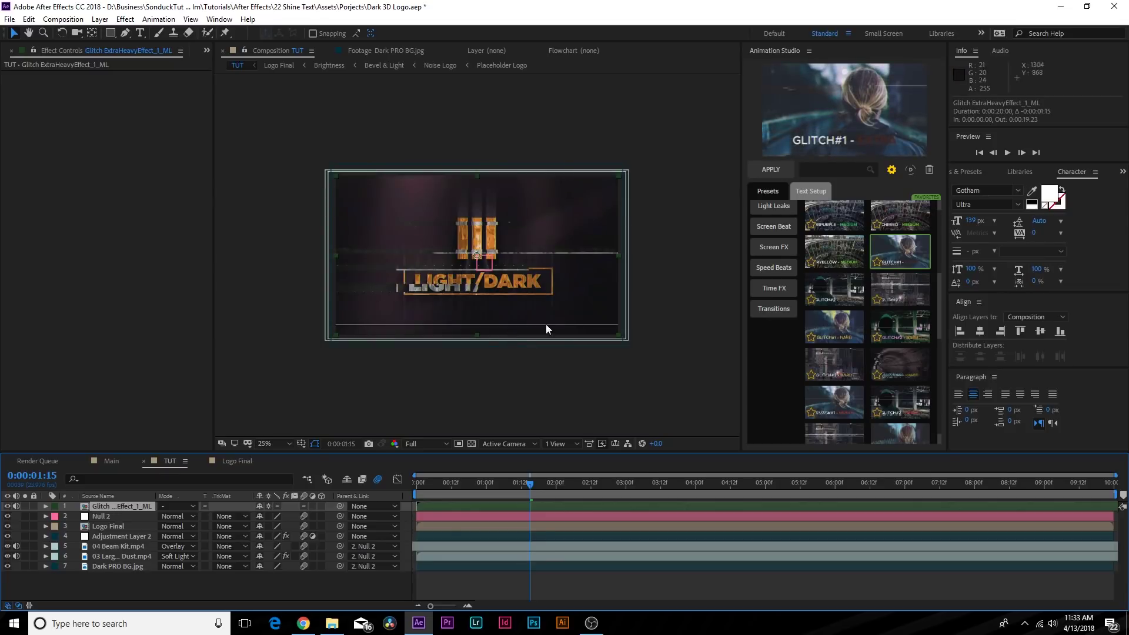
{"action": "left_click", "coordinate": [605, 484]}
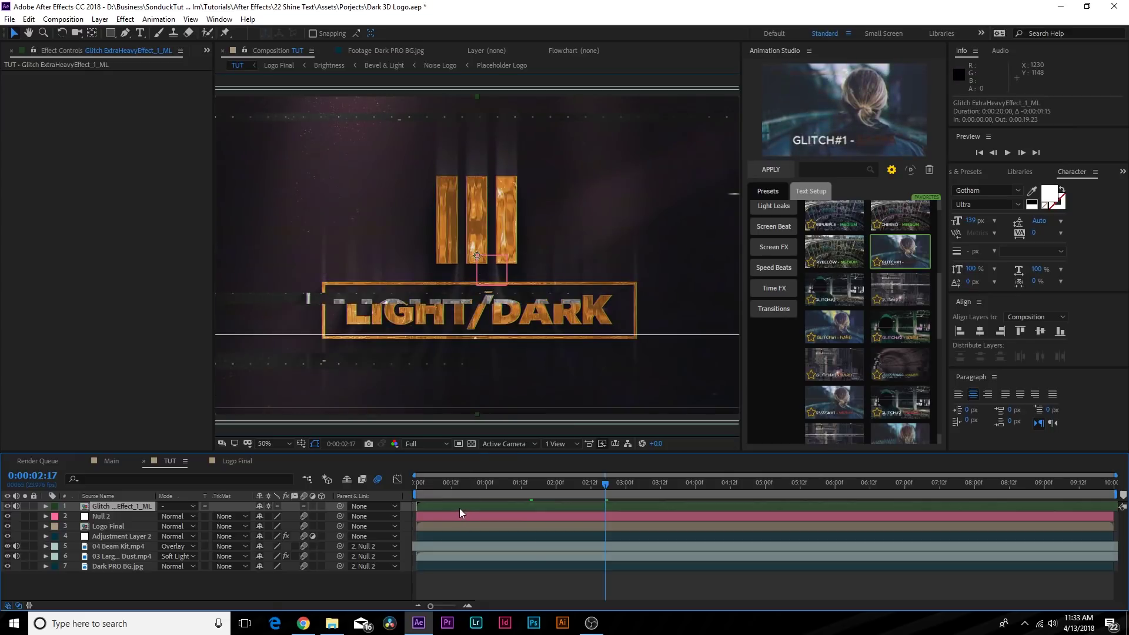
{"action": "left_click", "coordinate": [7, 506]}
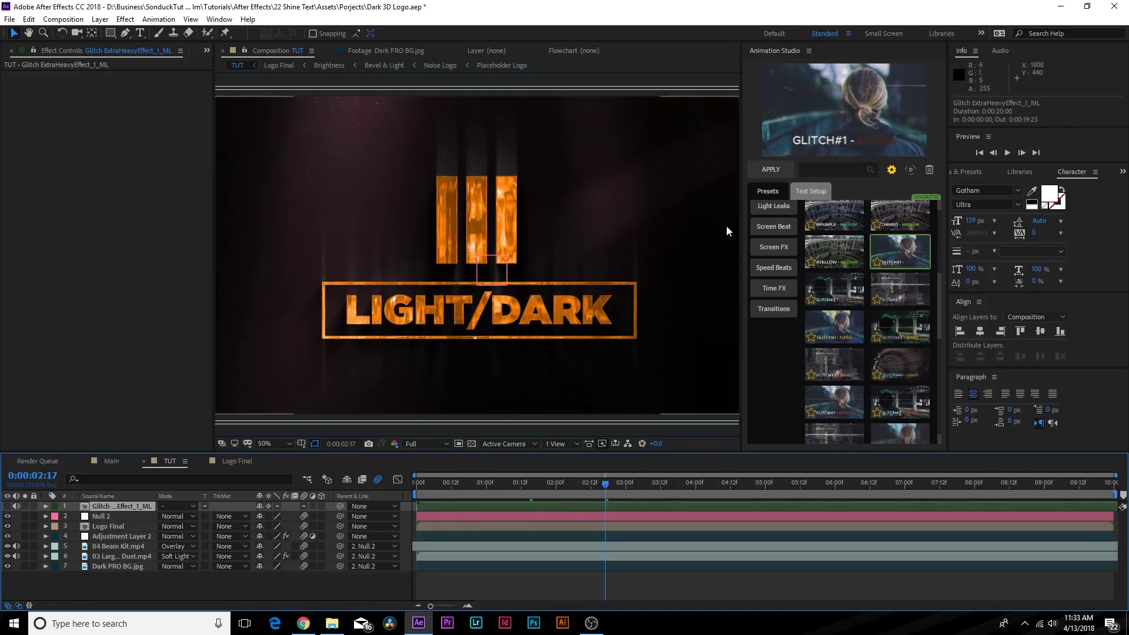
Apply the red light leak preset from the Light Leaks presets to the composition.
{"action": "left_click", "coordinate": [764, 207]}
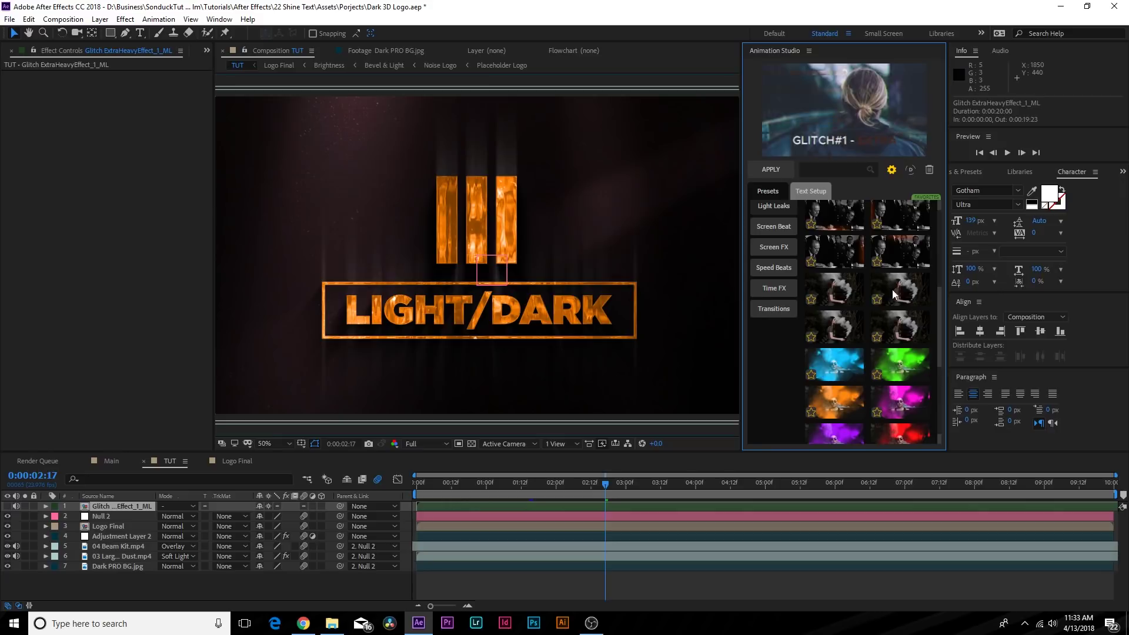
{"action": "left_click", "coordinate": [899, 412]}
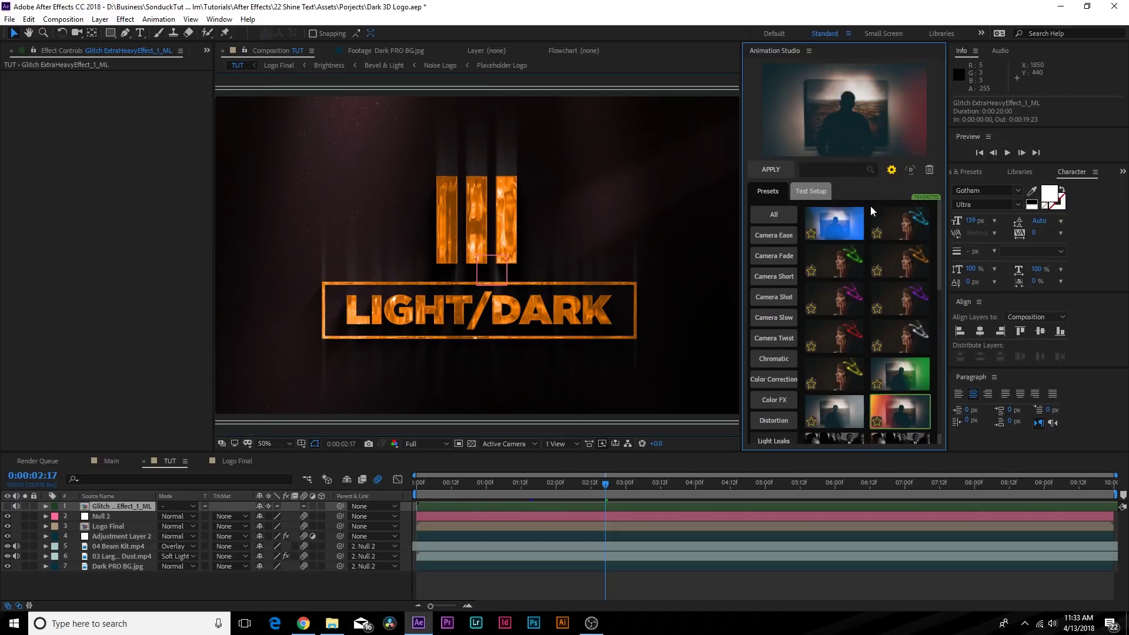
{"action": "left_click", "coordinate": [768, 169]}
Preview the red light leak over the logo from about 0:00:02:05 onward.
{"action": "left_click", "coordinate": [570, 495]}
{"action": "key", "text": "comma"}
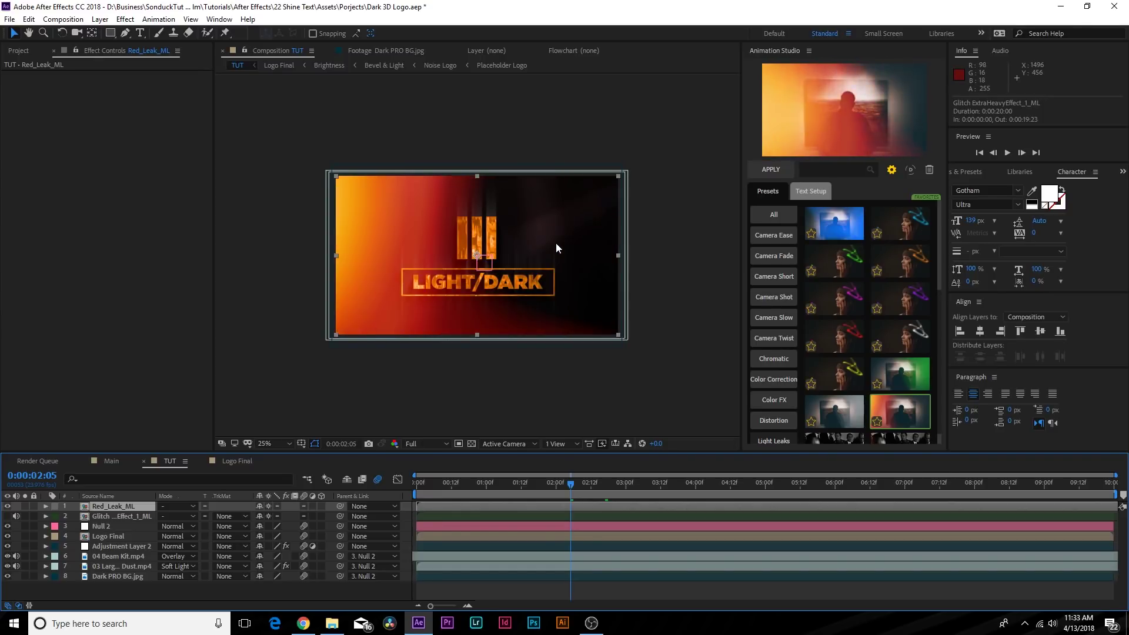
{"action": "key", "text": "shift+slash"}
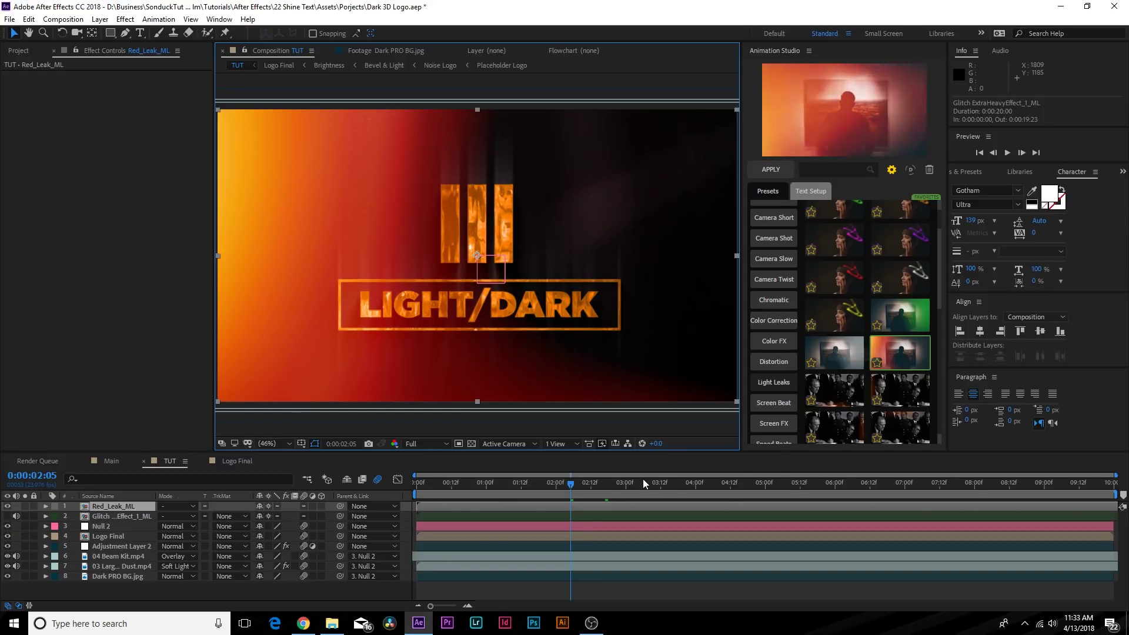
{"action": "left_click", "coordinate": [623, 486]}
{"action": "key", "text": "space"}
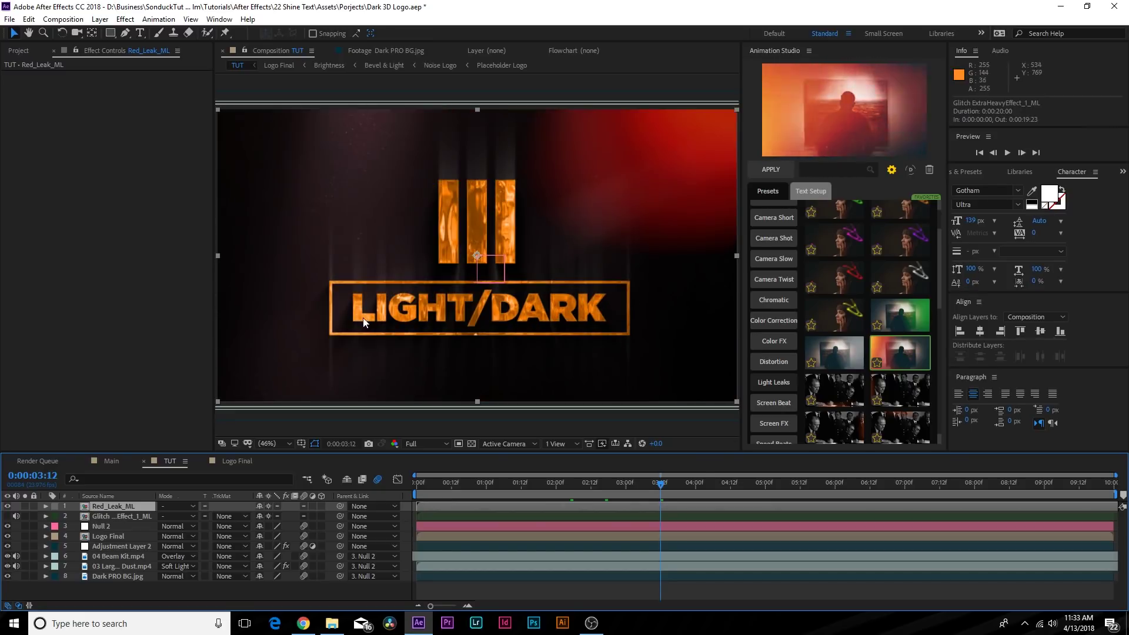
{"action": "scroll", "coordinate": [422, 311], "scroll_direction": "down", "scroll_amount": 1}
{"action": "scroll", "coordinate": [421, 312], "scroll_direction": "up", "scroll_amount": 1}
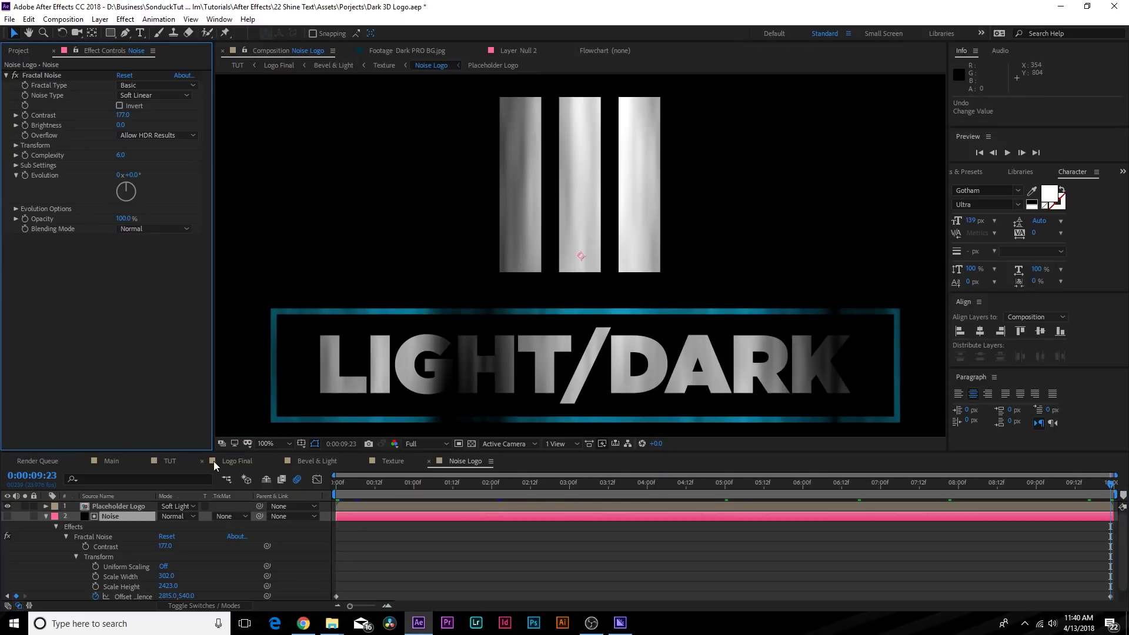
Open the Noise Logo precomp from Logo Final and reveal the Noise layer's keyframed and modified properties.
{"action": "left_click", "coordinate": [229, 462]}
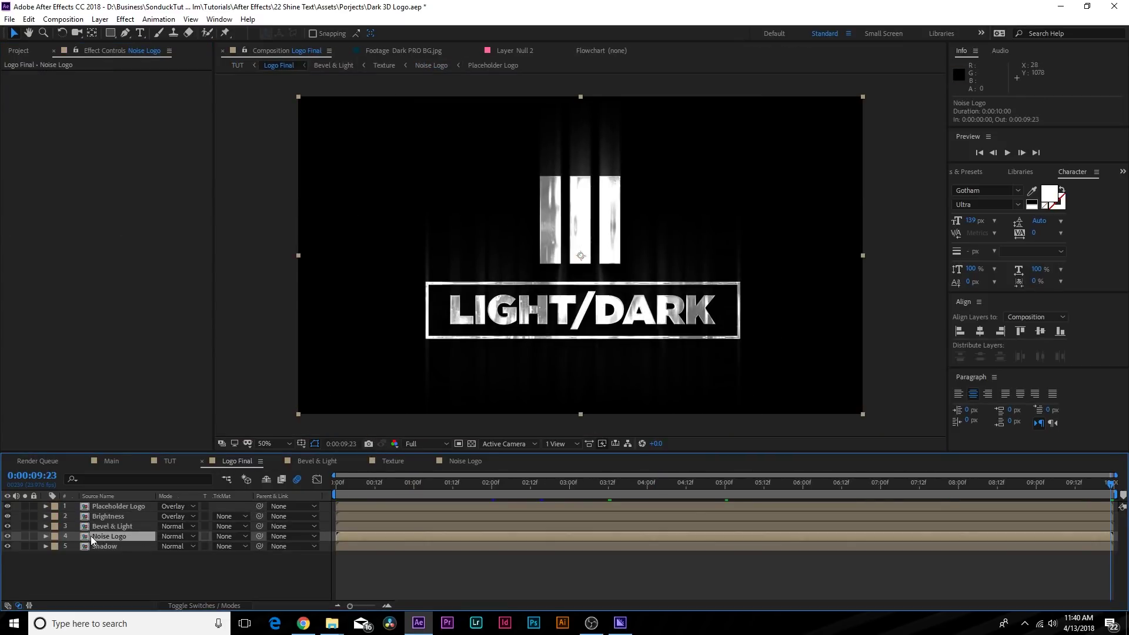
{"action": "double_click", "coordinate": [91, 537]}
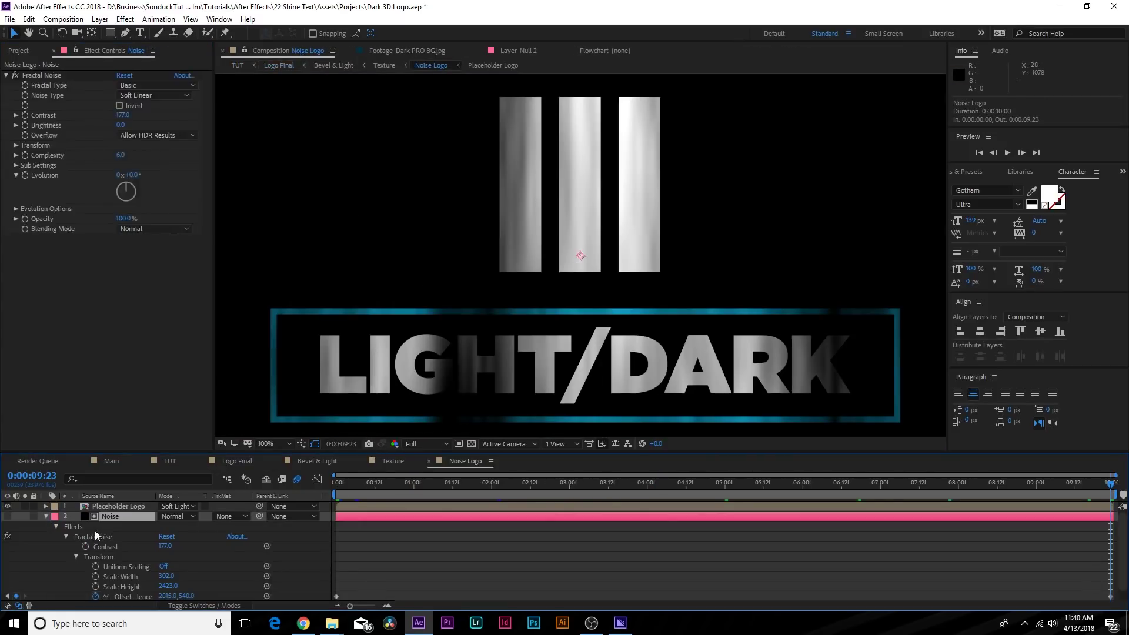
{"action": "left_click", "coordinate": [46, 517]}
{"action": "key", "text": "F2"}
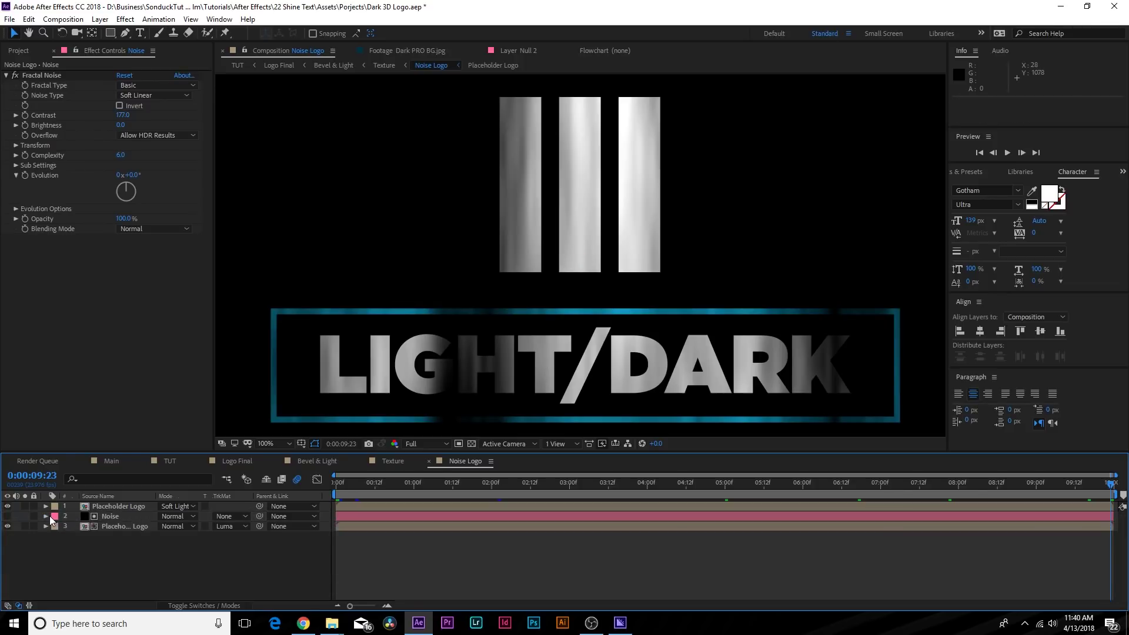
{"action": "left_click", "coordinate": [101, 518]}
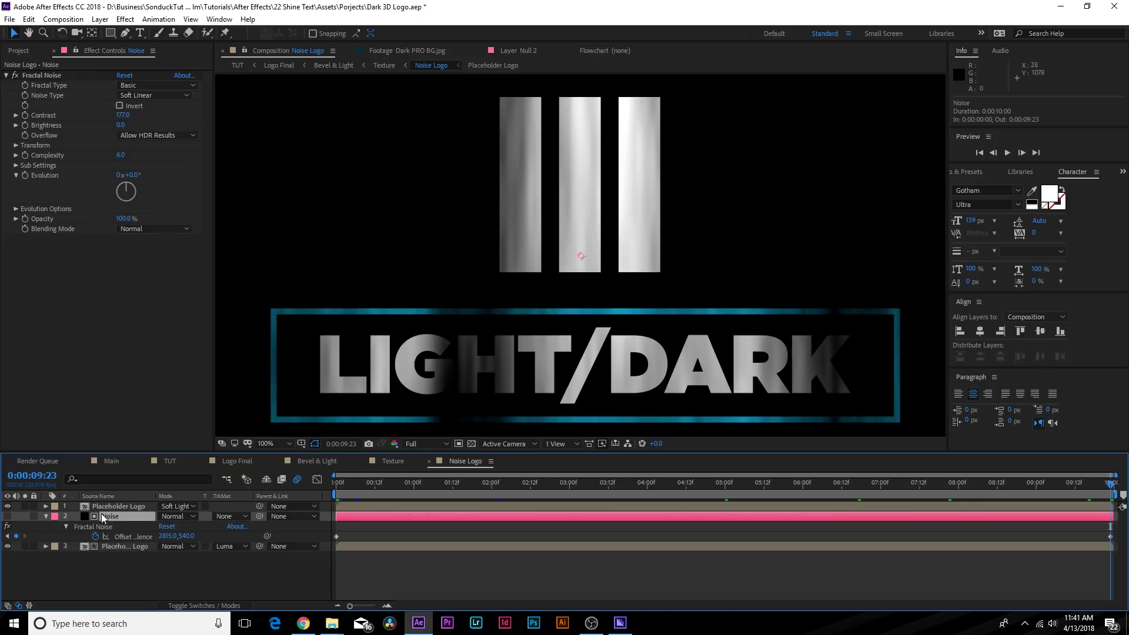
{"action": "key", "text": "u"}
{"action": "key", "text": "u"}
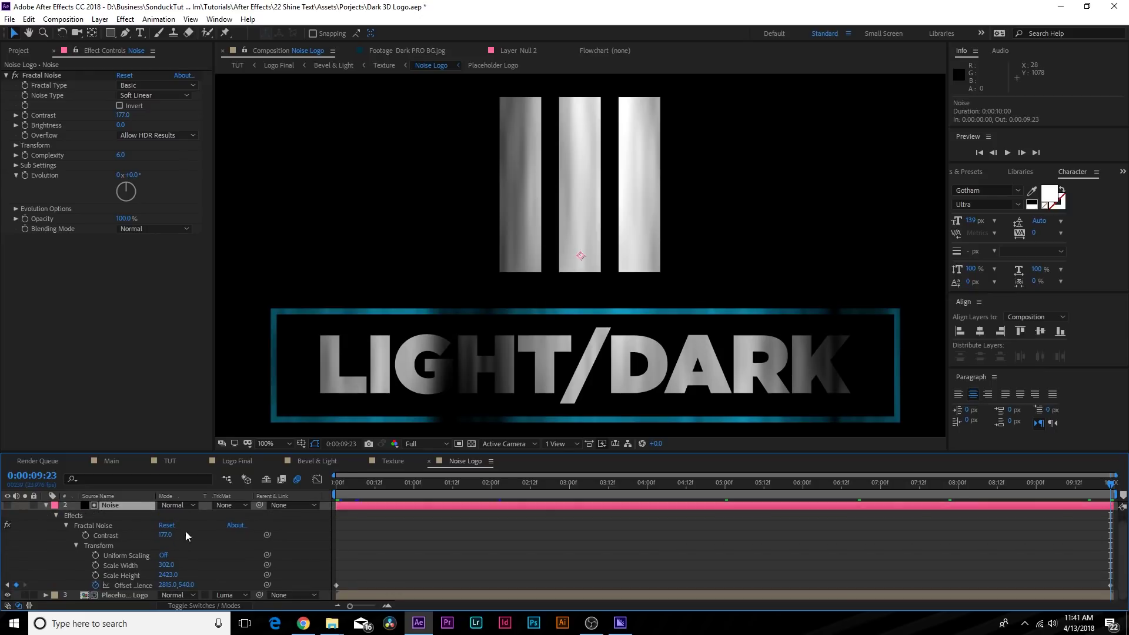
Adjust the Noise layer's horizontal Offset Turbulence at the composition's last frame and scrub through the noise animation.
{"action": "left_click", "coordinate": [373, 488]}
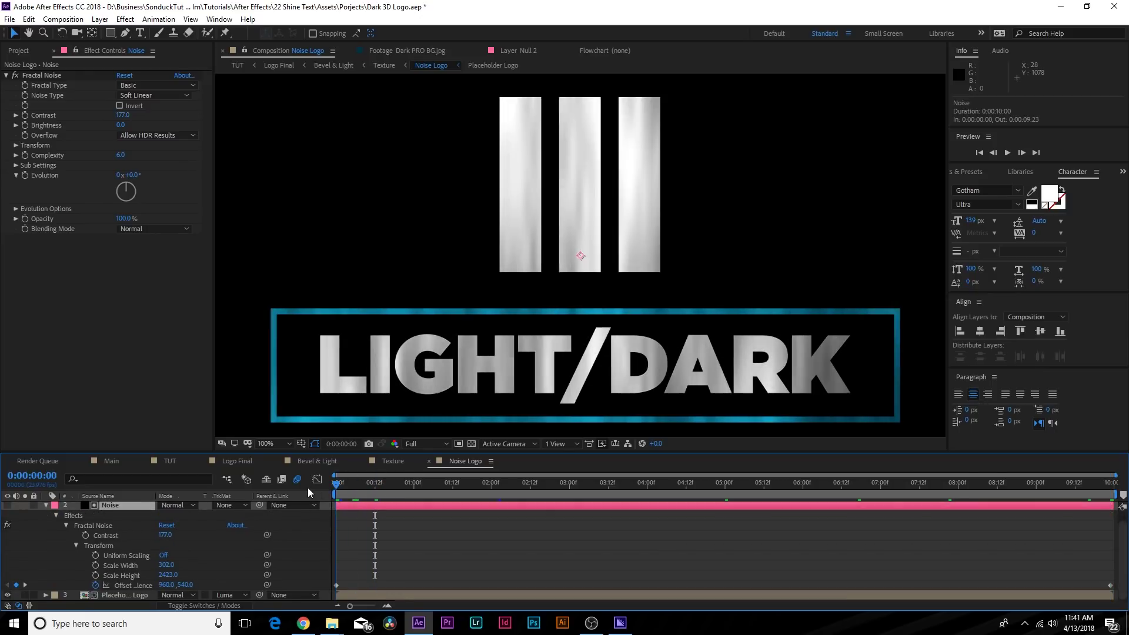
{"action": "key", "text": "End"}
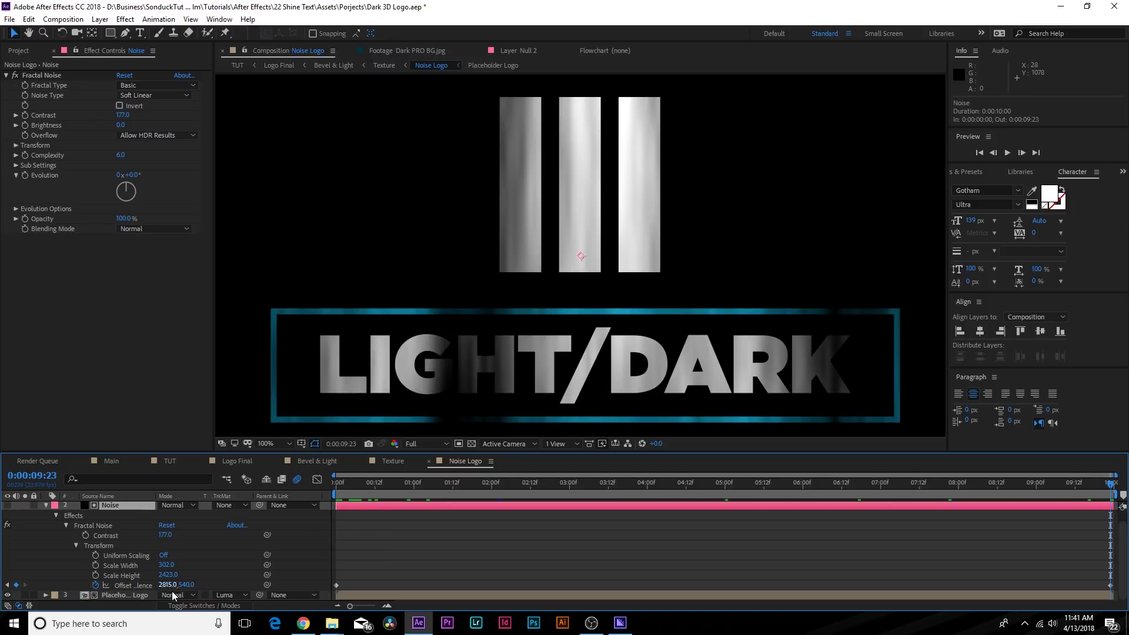
{"action": "left_click_drag", "start_coordinate": [170, 585], "coordinate": [78, 586]}
{"action": "left_click_drag", "start_coordinate": [342, 479], "coordinate": [892, 514]}
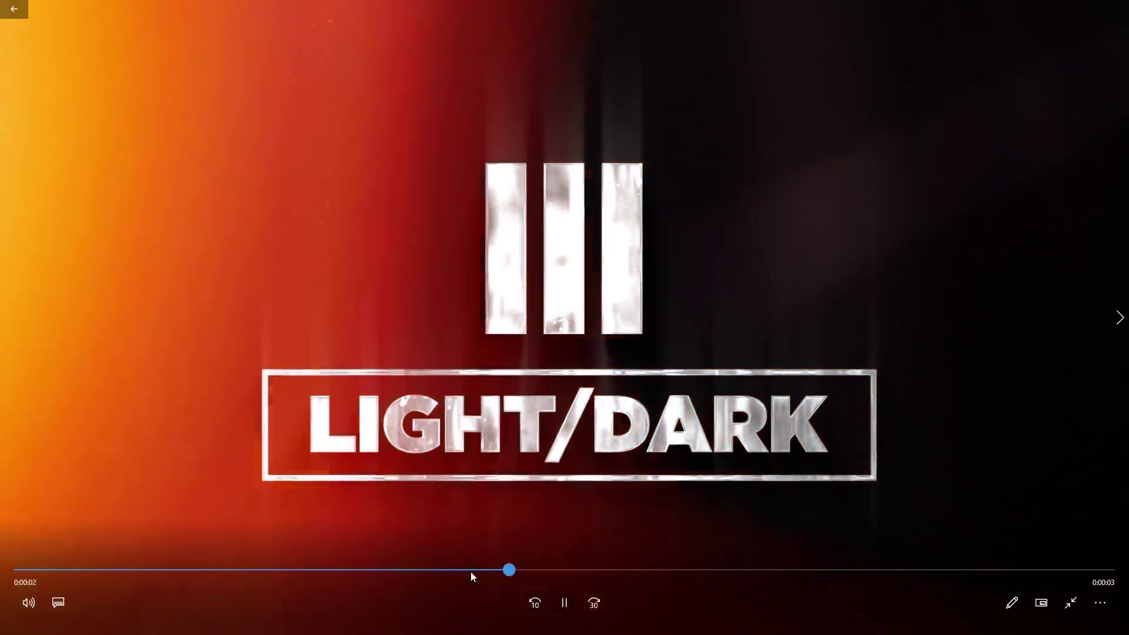
Switch to the video player and replay the rendered logo animation from the start.
{"action": "left_click_drag", "start_coordinate": [470, 570], "coordinate": [18, 570]}
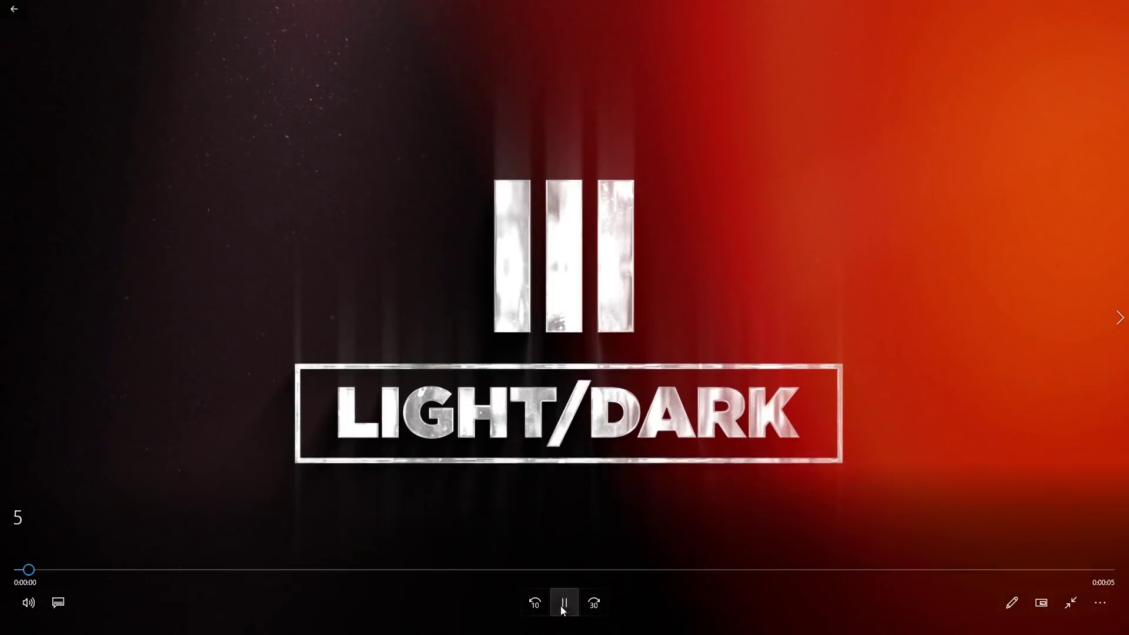
{"action": "left_click", "coordinate": [565, 601]}
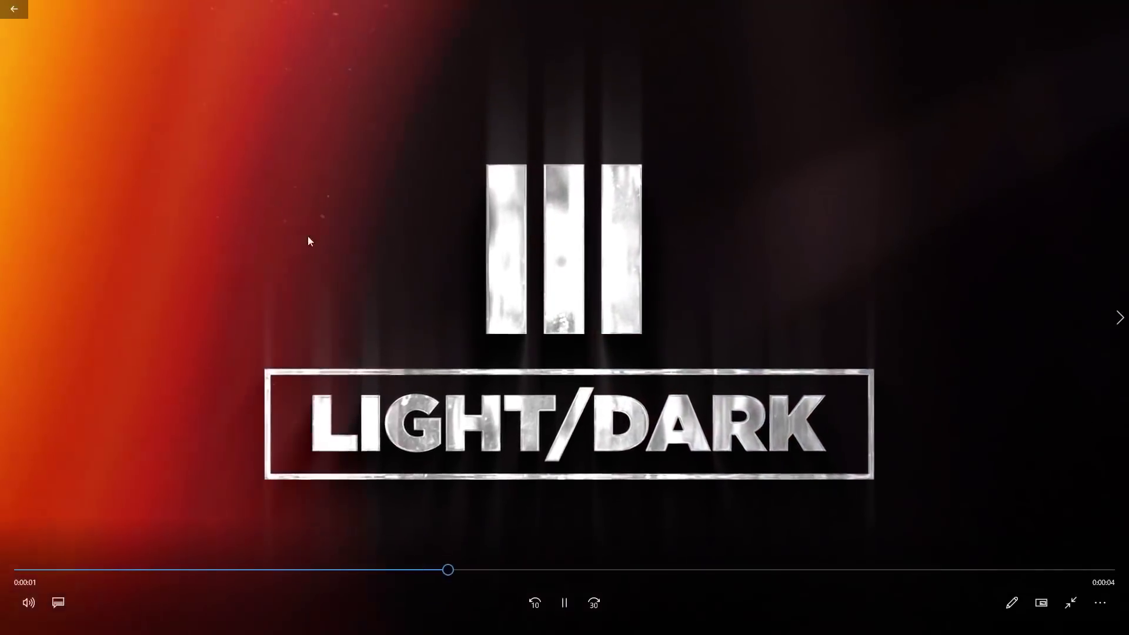